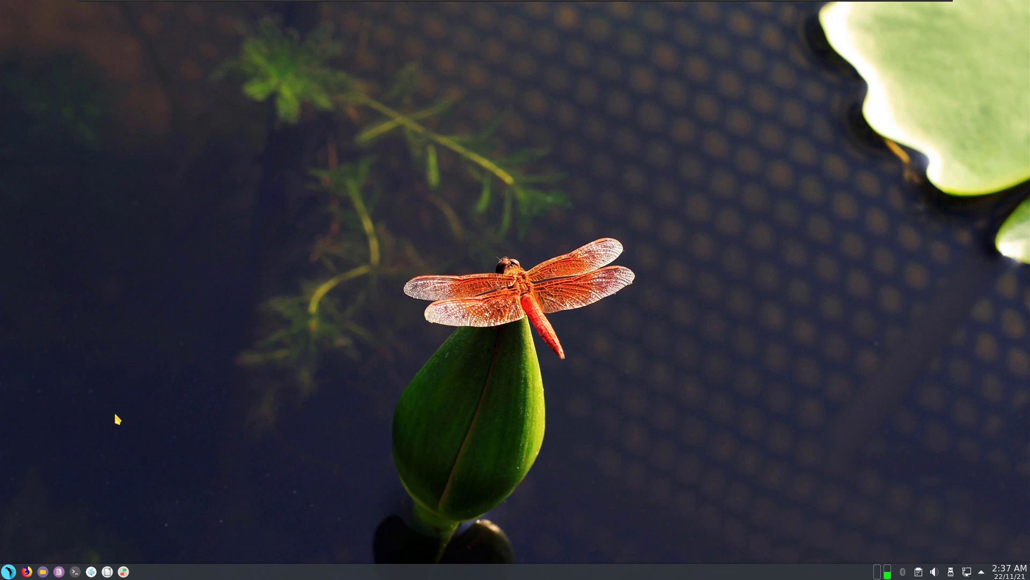
# Step: Launch a Konsole terminal from the taskbar
pyautogui.click(76, 571)
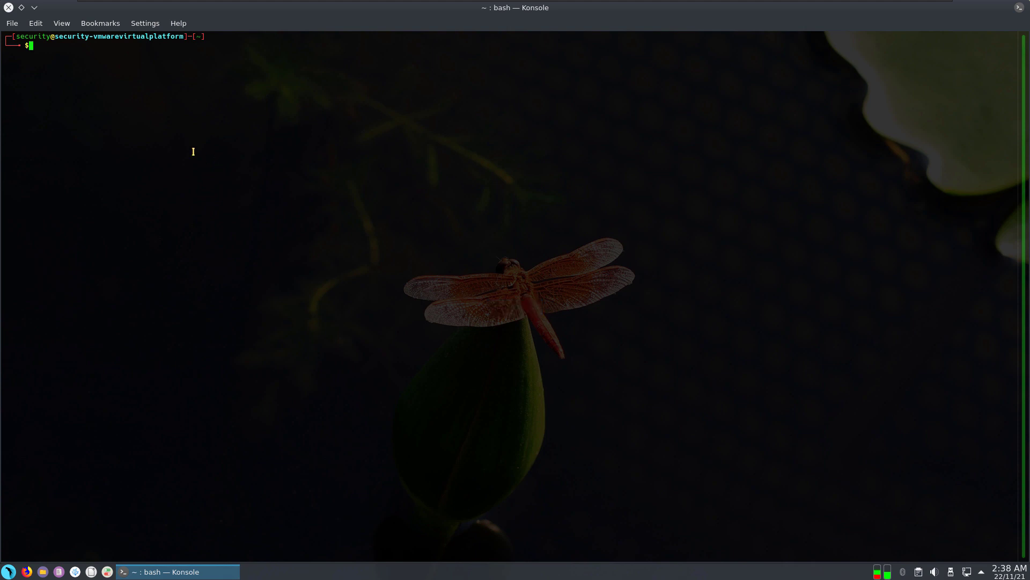
# Step: Enlarge the terminal font and run sudo apt install wireshark with the sudo password
pyautogui.hotkey('ctrl', '+')
pyautogui.hotkey('ctrl', '+')
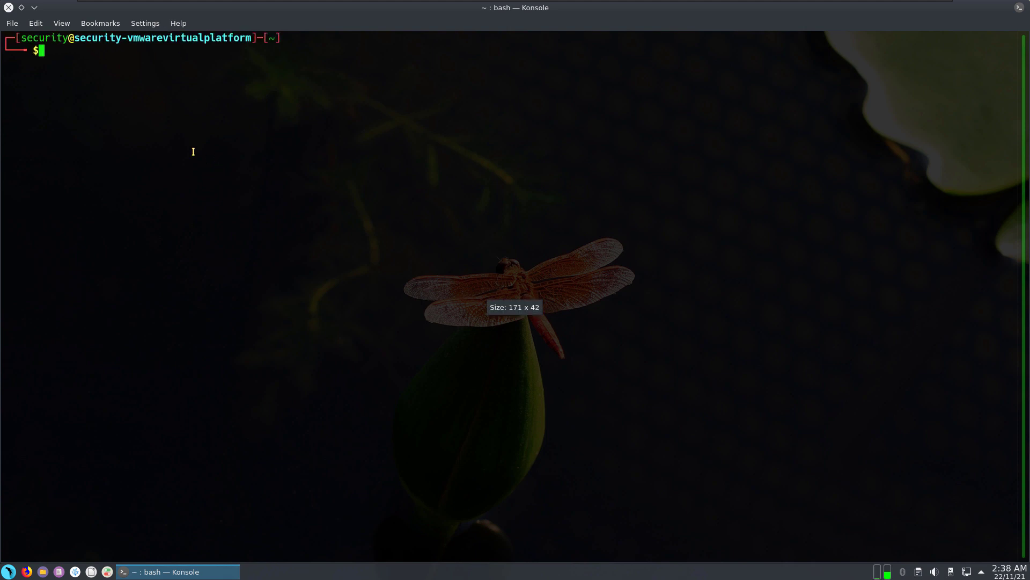
pyautogui.write('sudp')
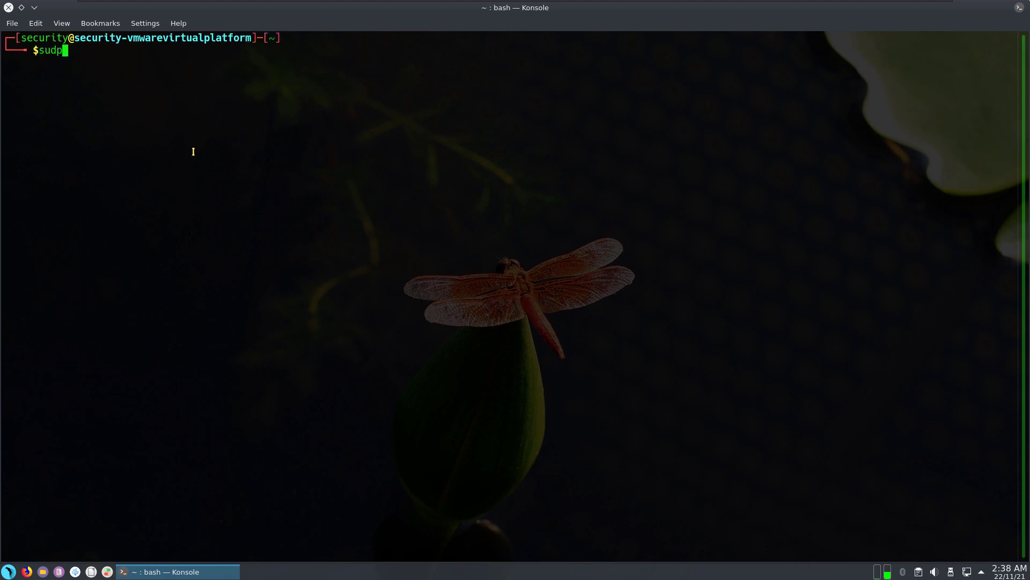
pyautogui.press('BackSpace')
pyautogui.write('o apt install wireshark')
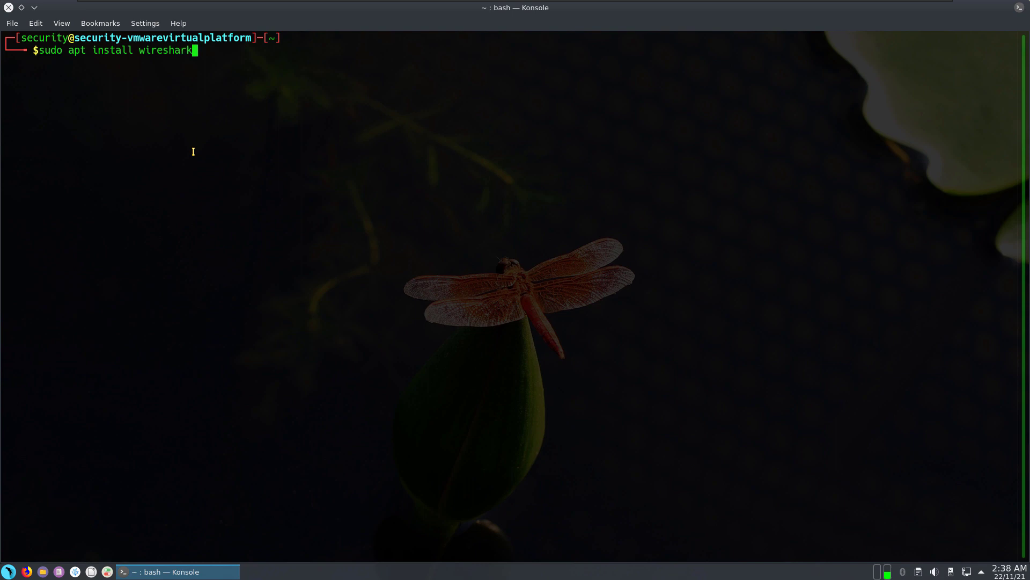
pyautogui.press('Return')
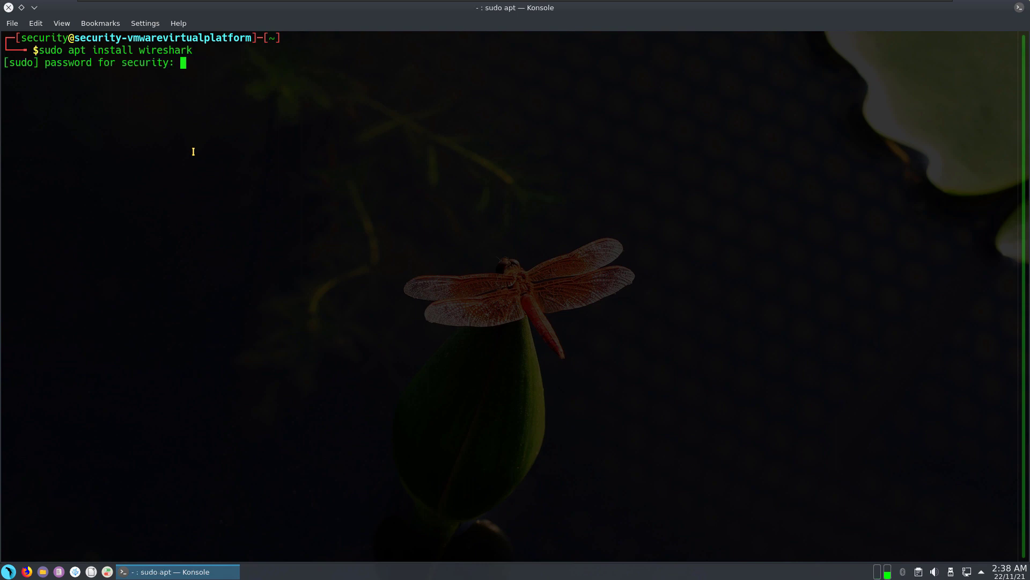
pyautogui.press('Return')
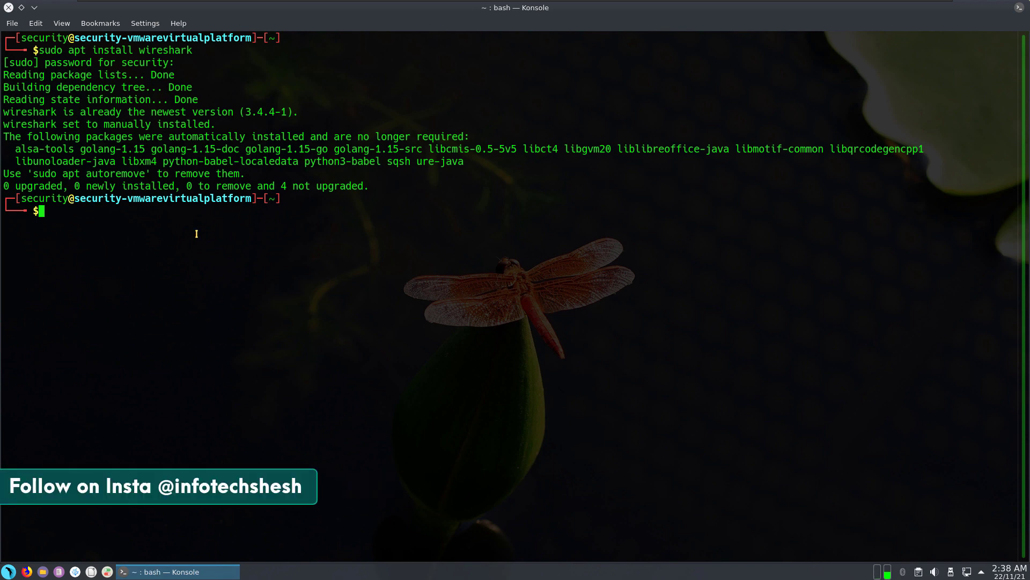
# Step: Clear the terminal, enlarge the font further, and launch wireshark & in the background
pyautogui.write('clear')
pyautogui.press('Return')
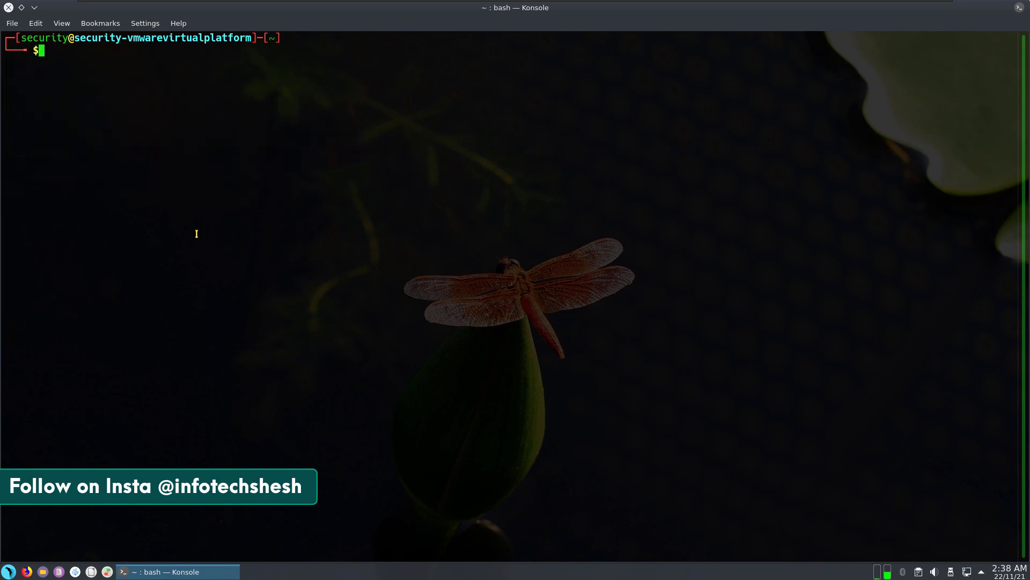
pyautogui.press('Return')
pyautogui.press('Return')
pyautogui.hotkey('ctrl', '+')
pyautogui.hotkey('ctrl', '+')
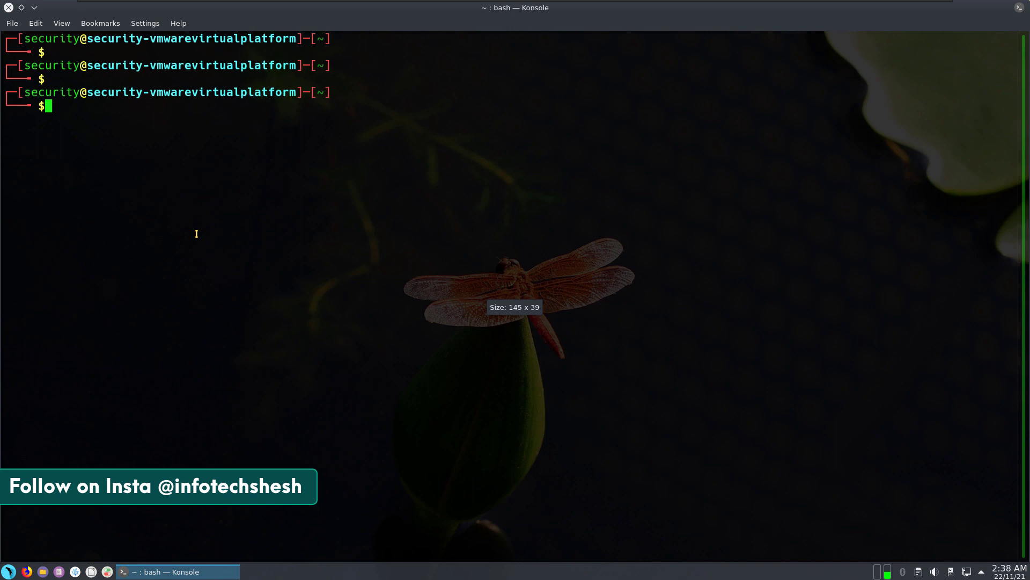
pyautogui.write('wire')
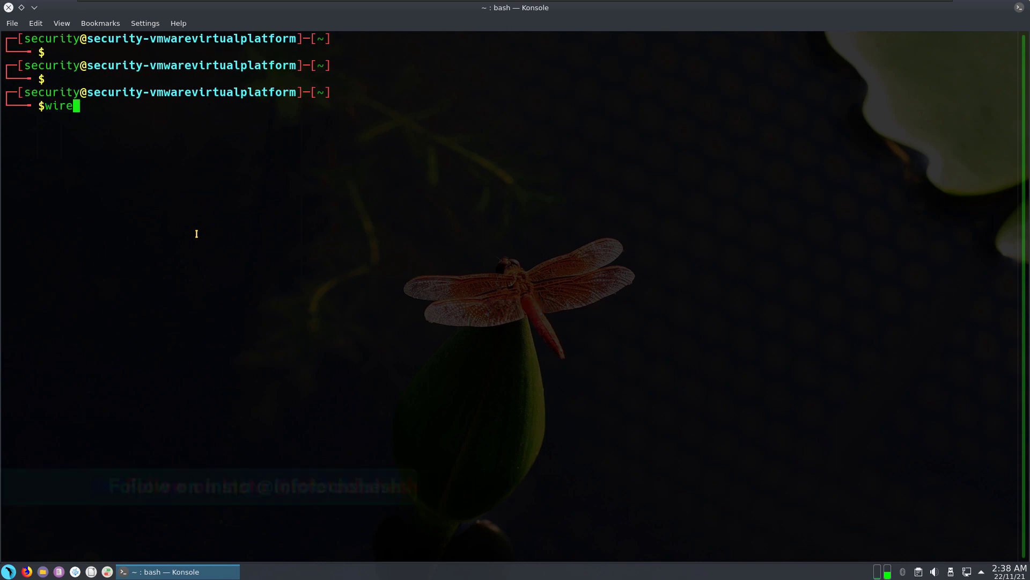
pyautogui.write('shark')
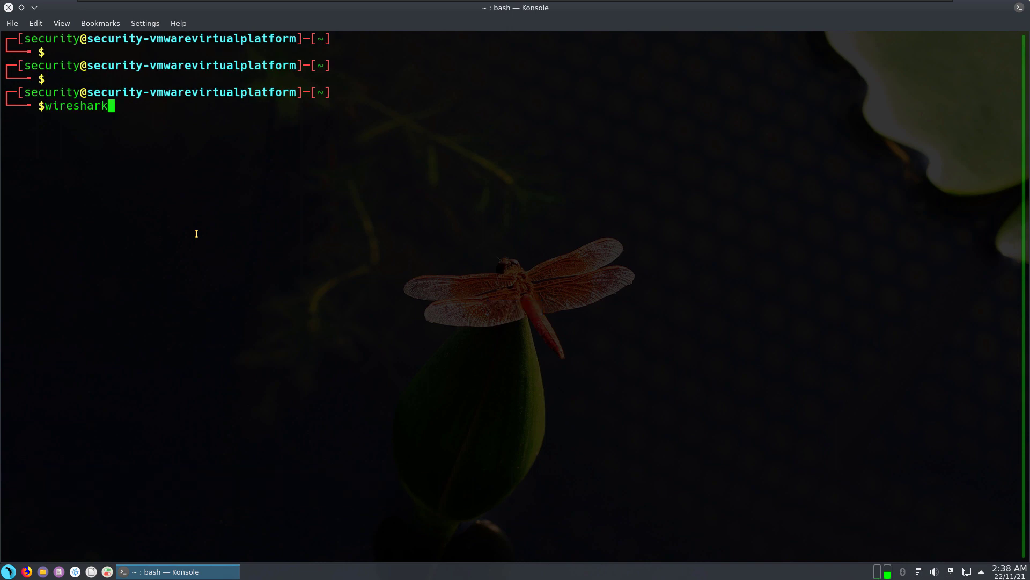
pyautogui.write(' &')
pyautogui.press('Return')
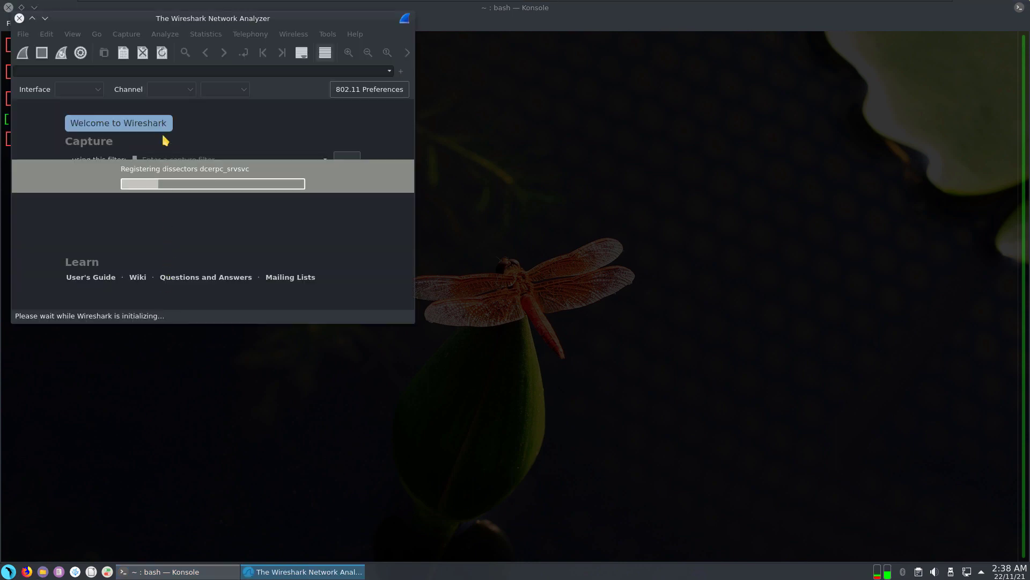
# Step: Minimize the terminal and place an enlarged Wireshark window at the top-left
pyautogui.moveTo(129, 21); pyautogui.dragTo(376, 98)
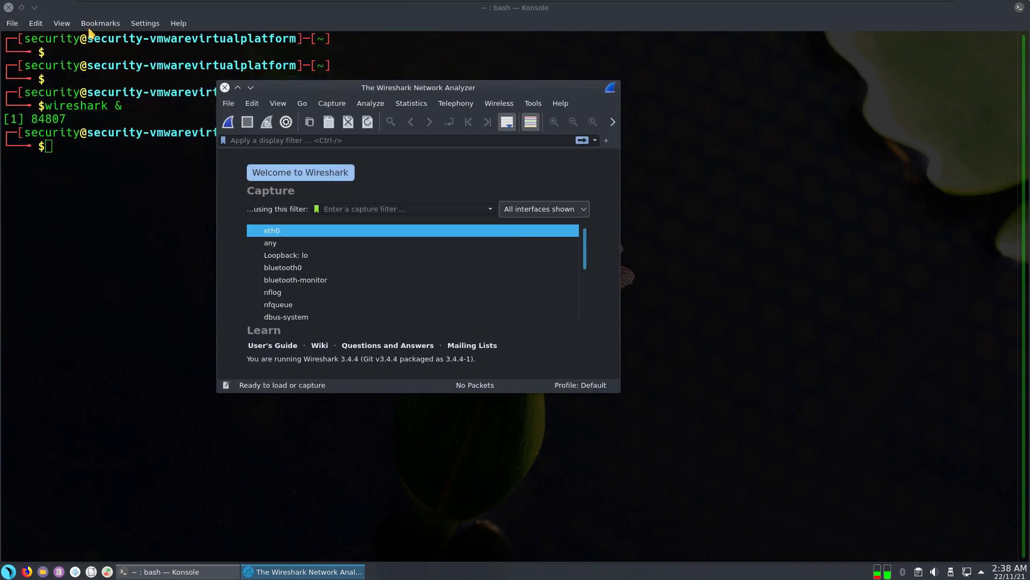
pyautogui.click(34, 7)
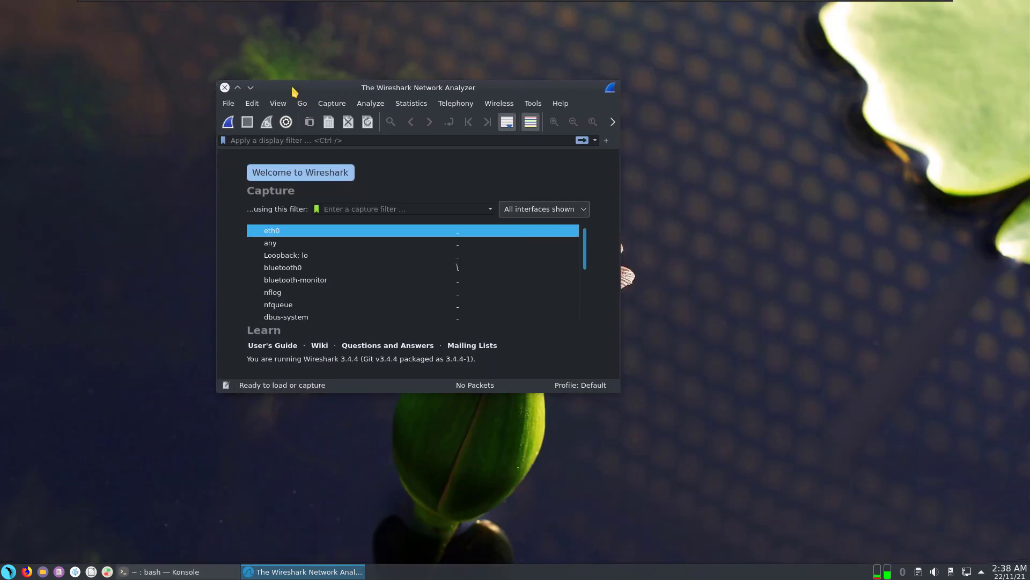
pyautogui.moveTo(292, 87); pyautogui.dragTo(108, 52)
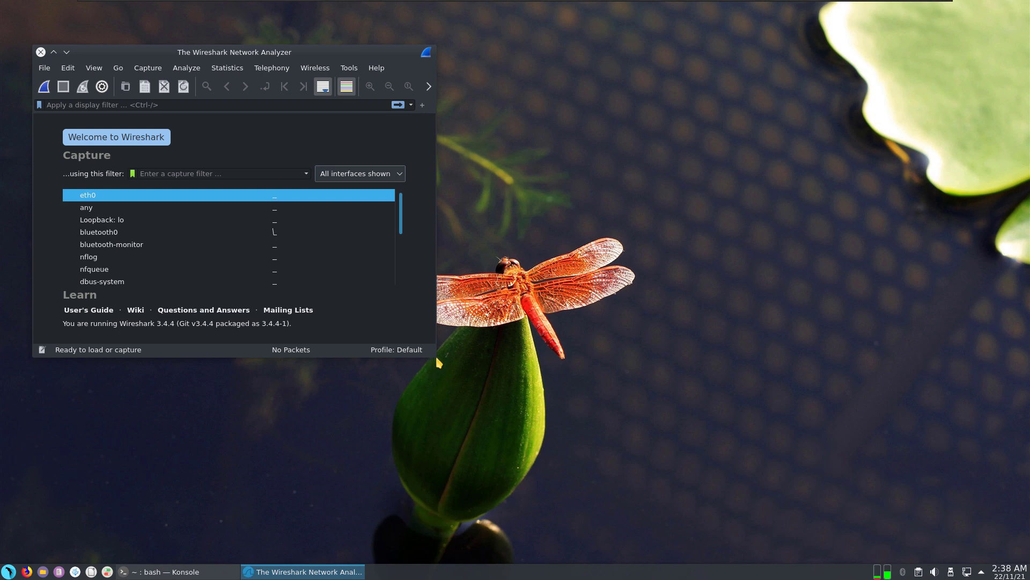
pyautogui.moveTo(434, 355); pyautogui.dragTo(632, 532)
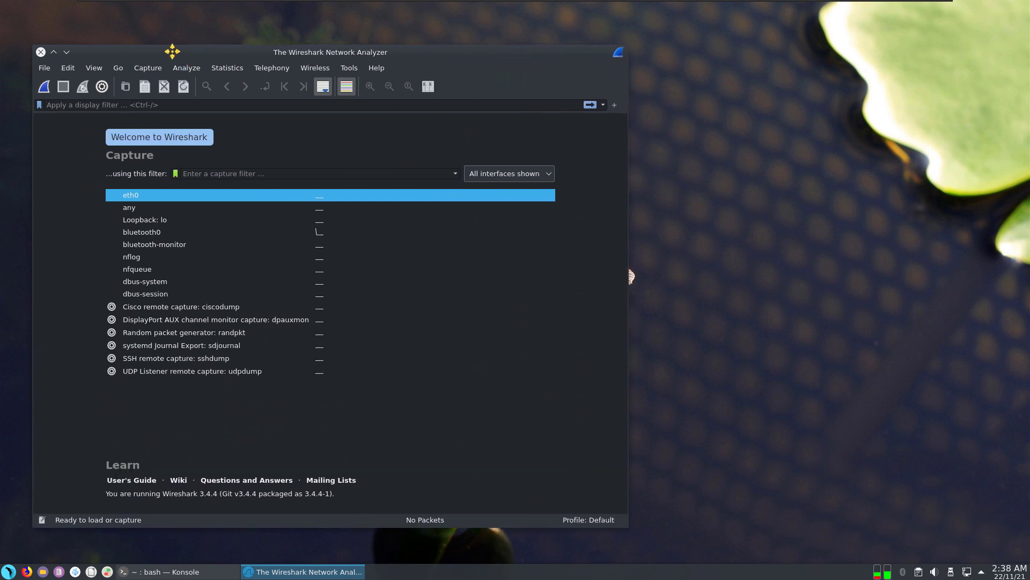
pyautogui.moveTo(172, 52); pyautogui.dragTo(160, 42)
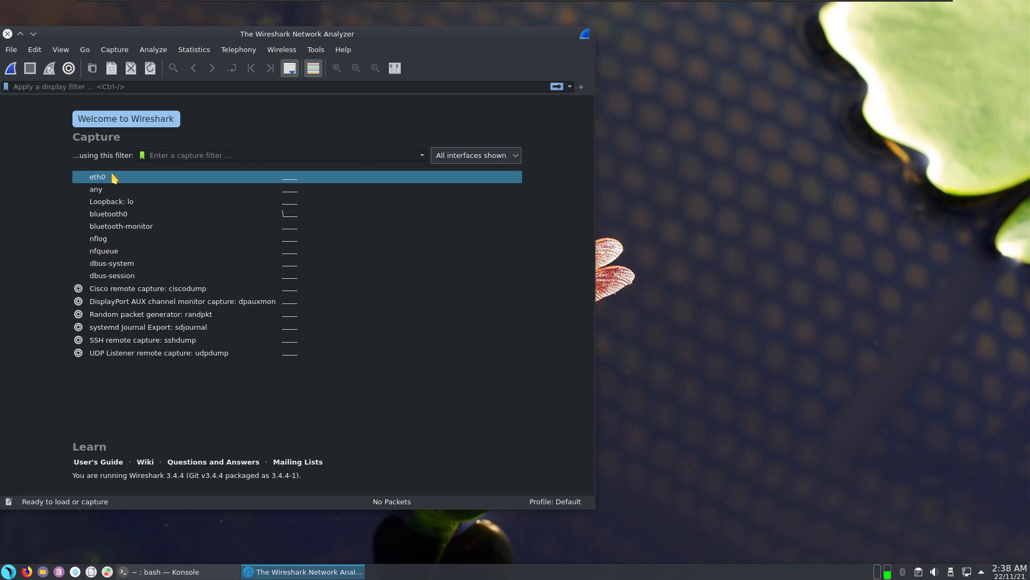
# Step: Try capturing on eth0, dismiss the permission error, and close Wireshark
pyautogui.doubleClick(113, 177)
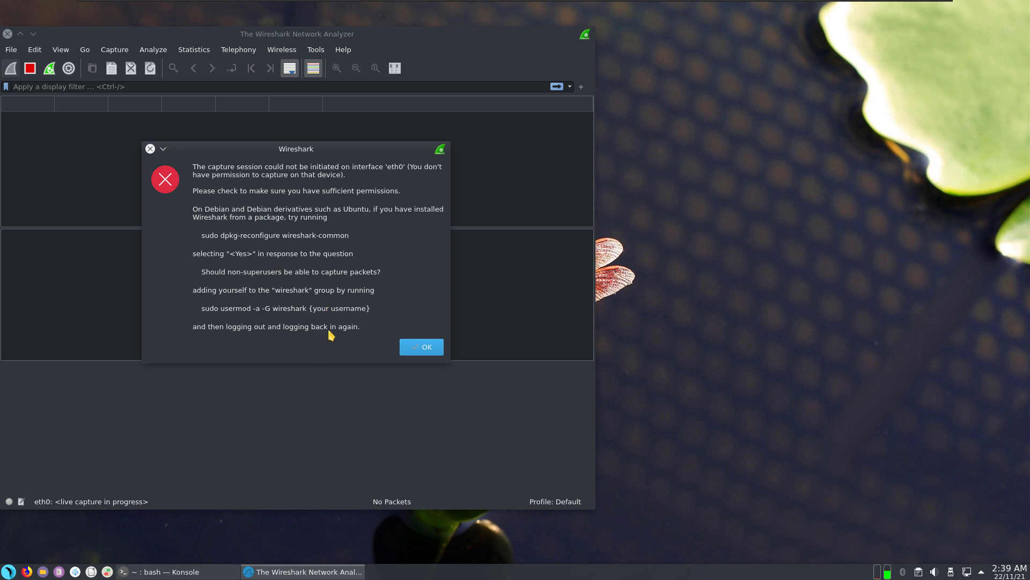
pyautogui.click(413, 351)
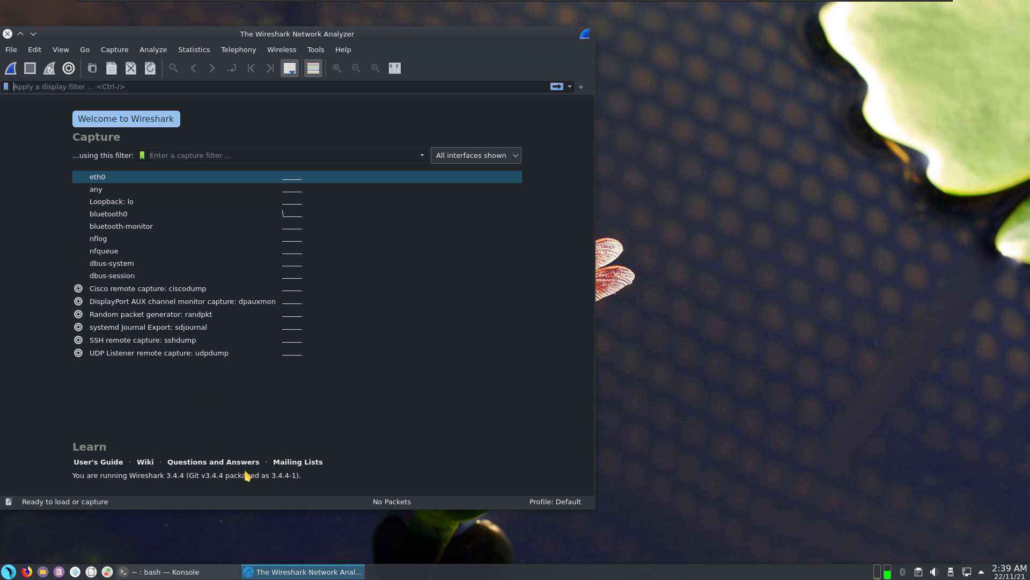
pyautogui.click(8, 34)
# Step: Bring Konsole back and kill the old Wireshark process 84807
pyautogui.click(195, 572)
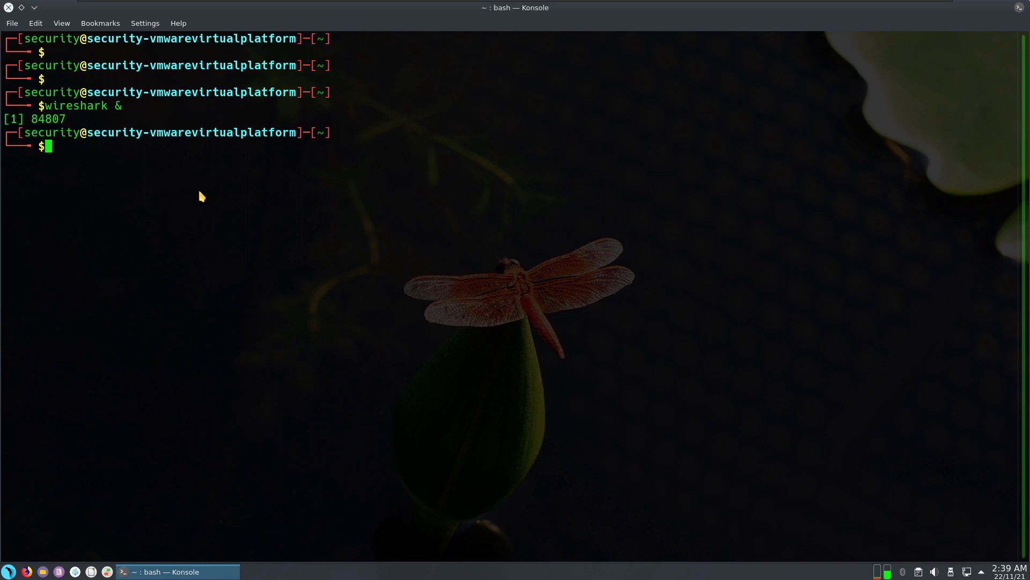
pyautogui.write('kill')
pyautogui.moveTo(32, 132); pyautogui.dragTo(63, 133)
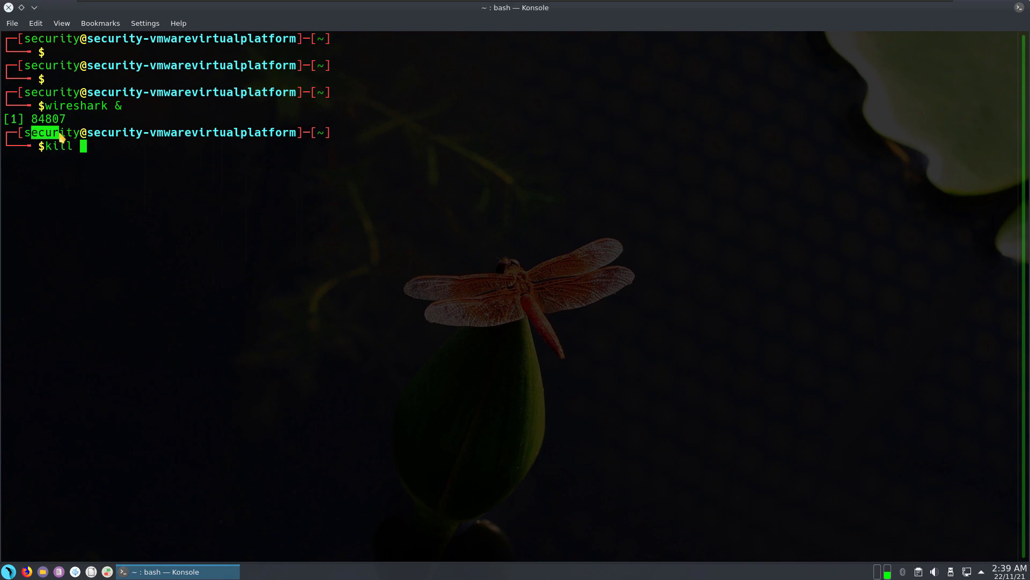
pyautogui.click(112, 163)
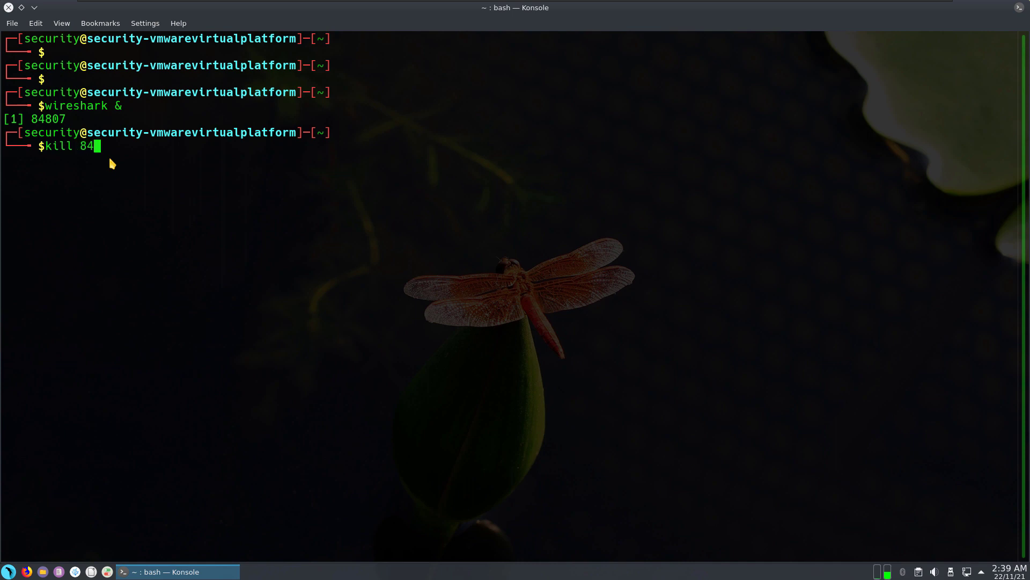
pyautogui.write('84807')
pyautogui.press('Return')
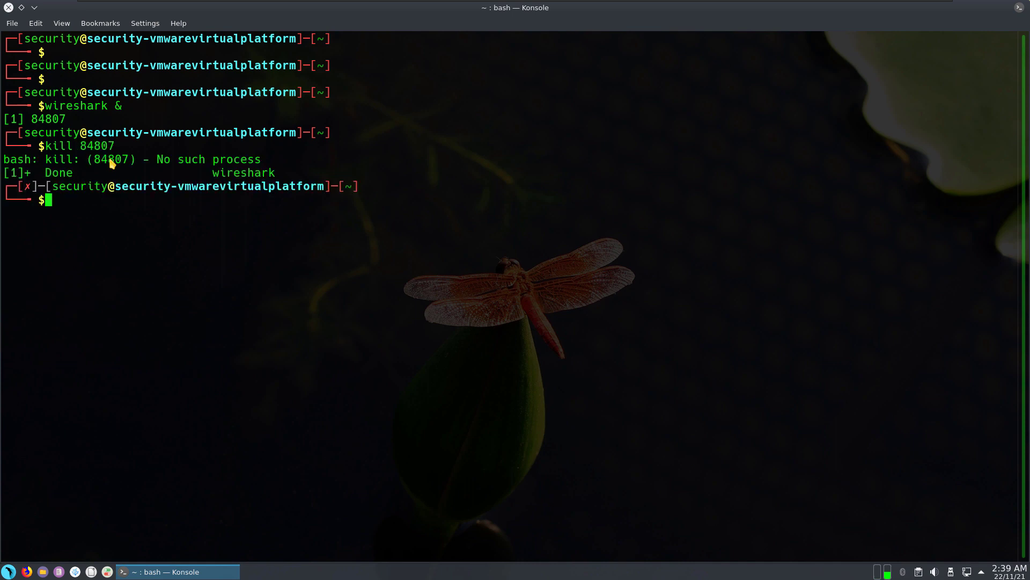
# Step: Clear the terminal and relaunch Wireshark as root with sudo wireshark &
pyautogui.write('clear')
pyautogui.press('Return')
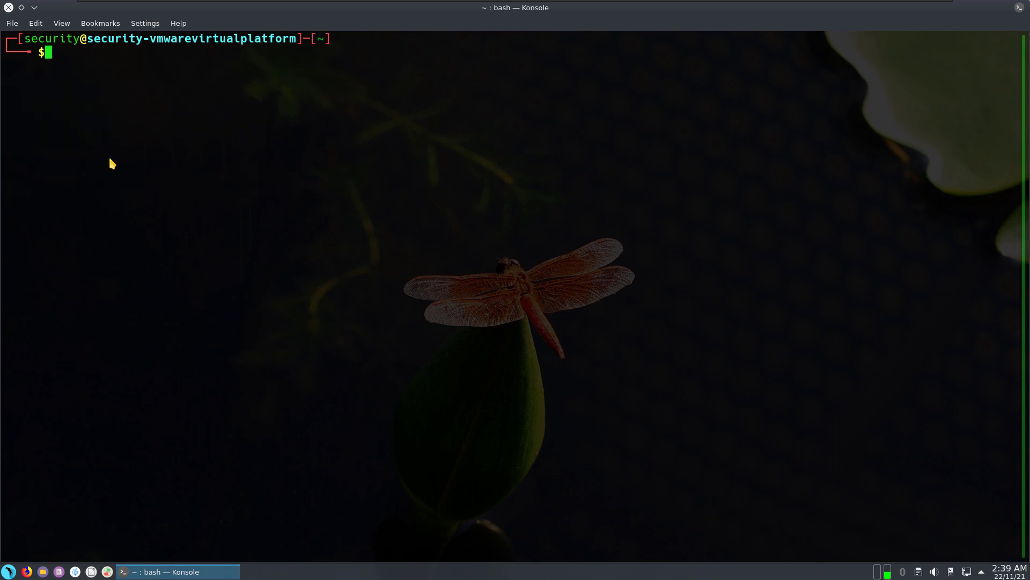
pyautogui.write('sudo wireahrk')
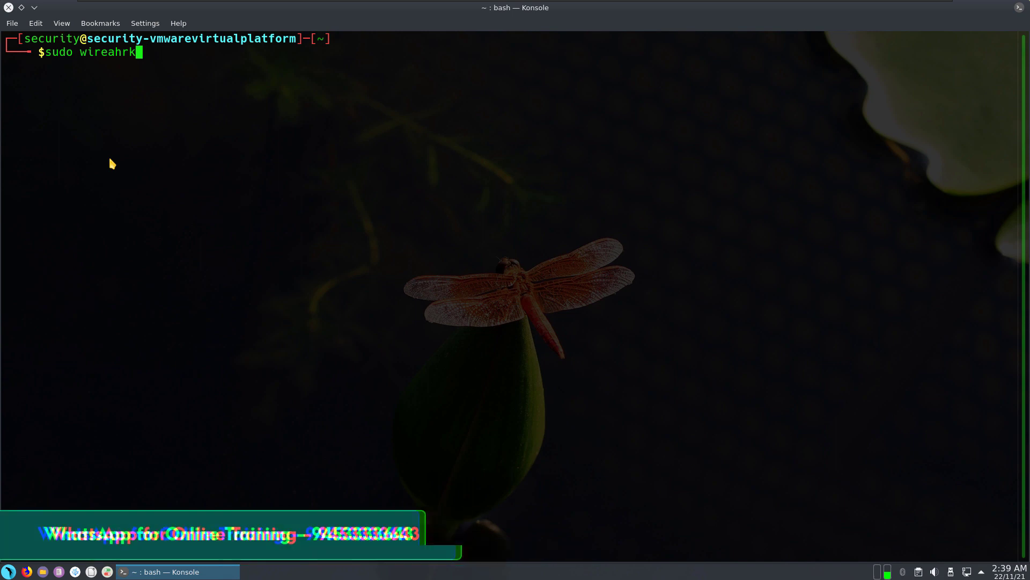
pyautogui.press('BackSpace')
pyautogui.press('BackSpace')
pyautogui.press('BackSpace')
pyautogui.press('BackSpace')
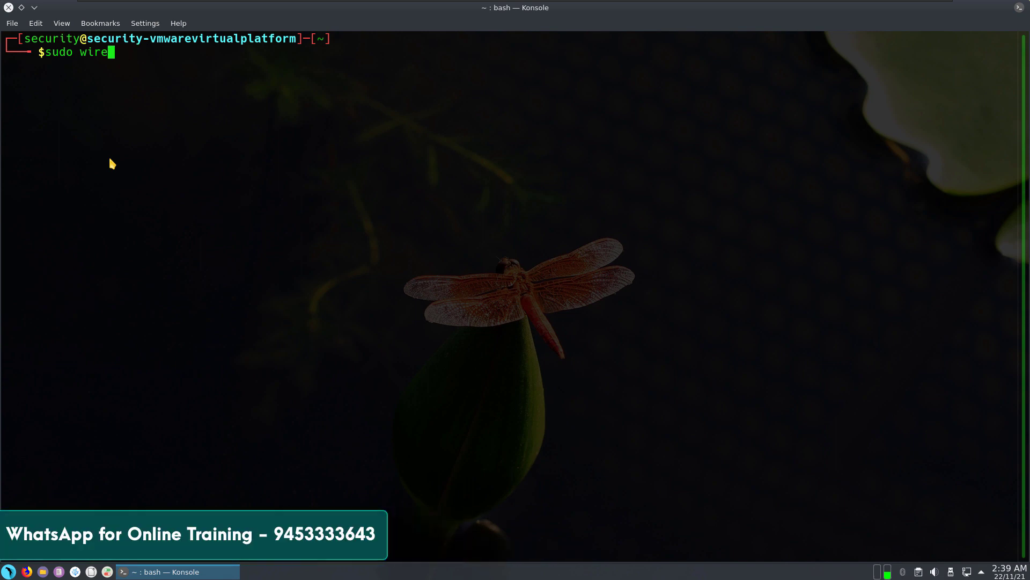
pyautogui.write('shark &')
pyautogui.press('Return')
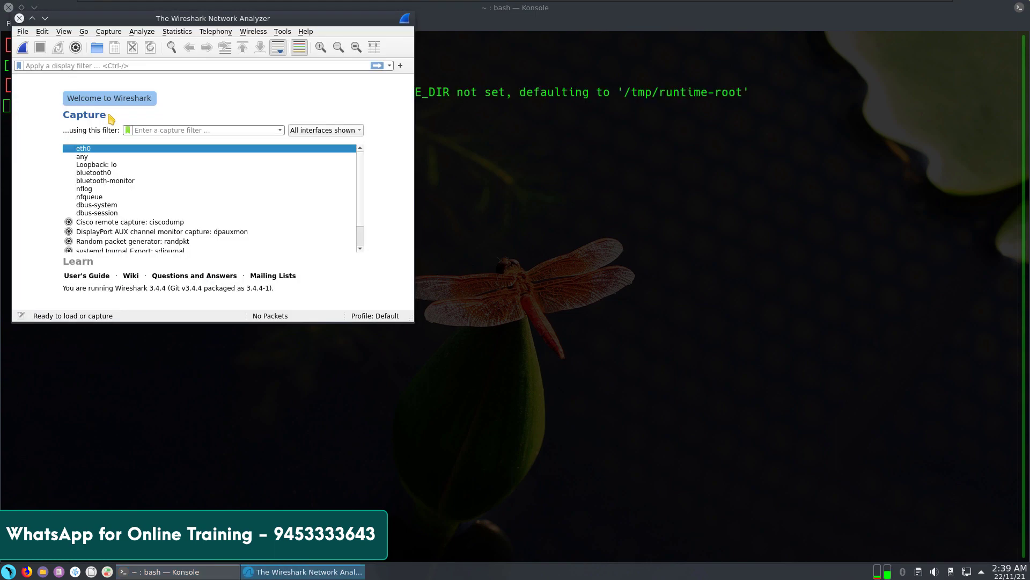
# Step: Start a live eth0 capture in an enlarged Wireshark window, then launch Firefox
pyautogui.click(34, 7)
pyautogui.moveTo(134, 22); pyautogui.dragTo(194, 45)
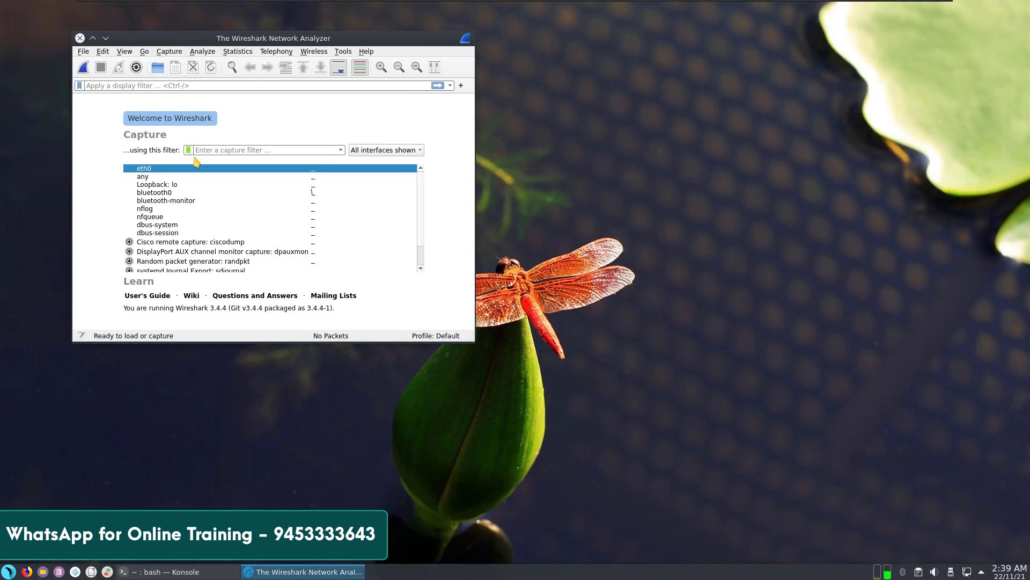
pyautogui.doubleClick(155, 168)
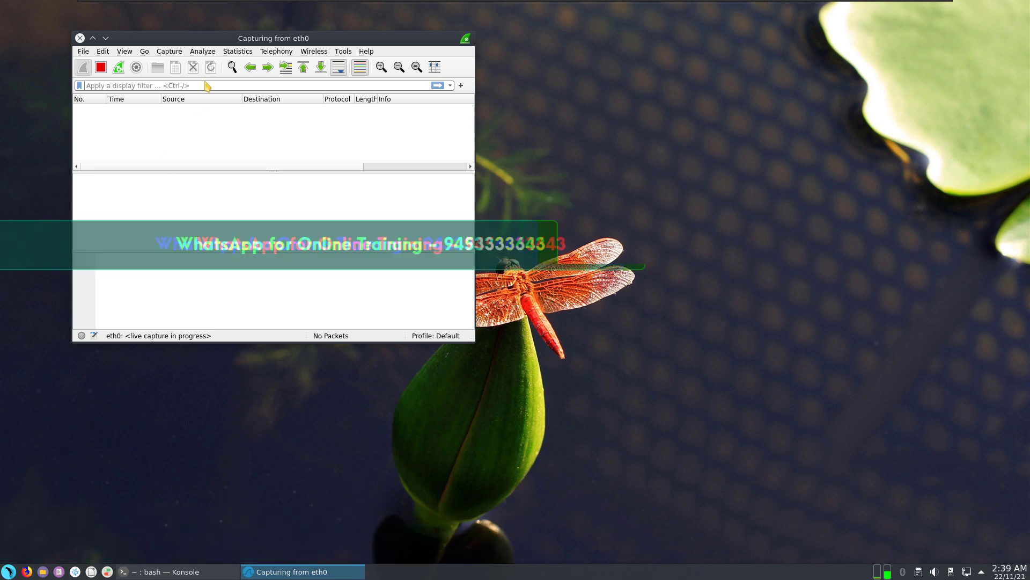
pyautogui.moveTo(475, 342); pyautogui.dragTo(821, 524)
pyautogui.moveTo(321, 33); pyautogui.dragTo(328, 20)
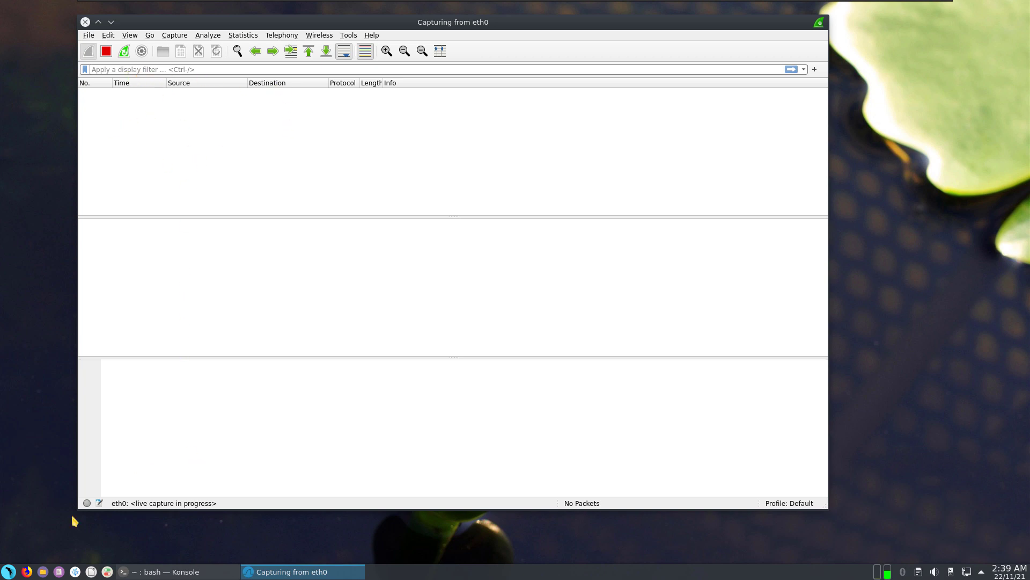
pyautogui.click(27, 570)
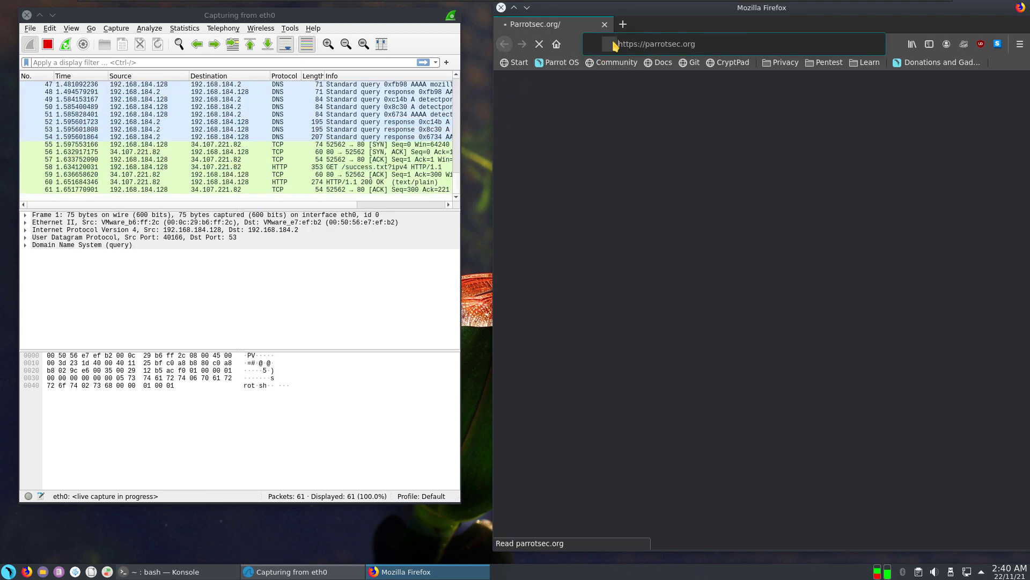
# Step: Load the Google home page in Firefox and shift the browser window left
pyautogui.write('google.com')
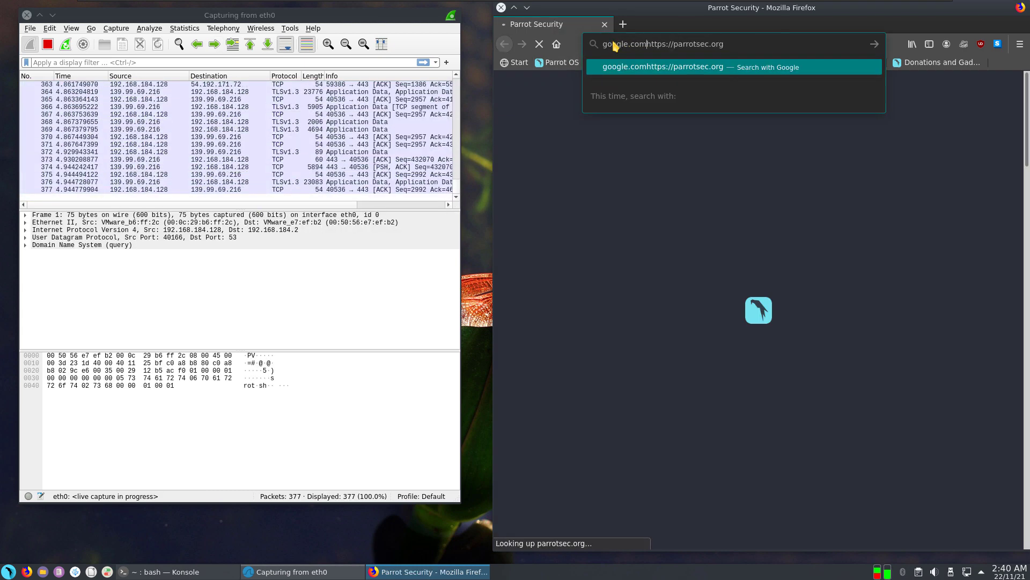
pyautogui.press('Return')
pyautogui.doubleClick(687, 45)
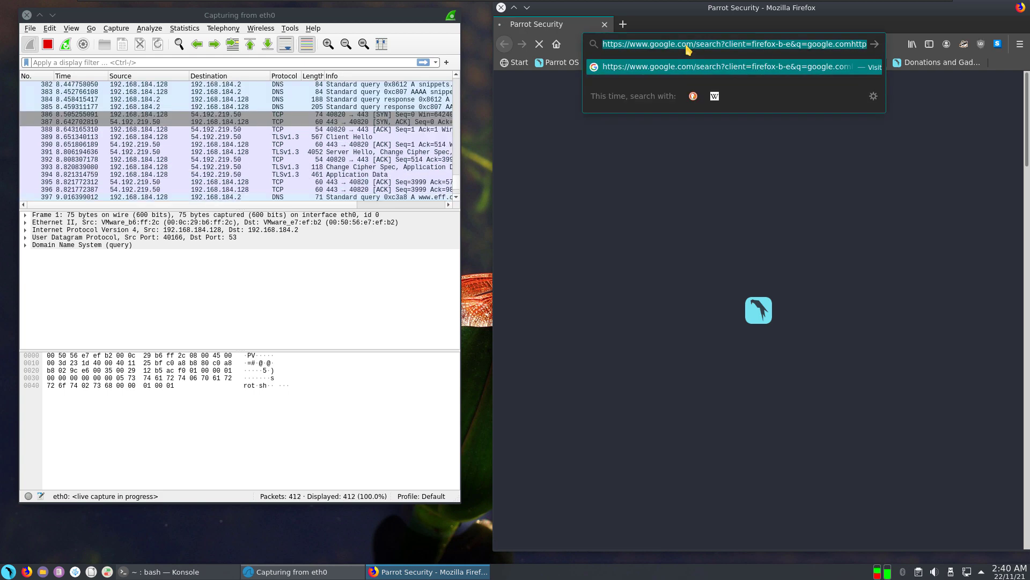
pyautogui.hotkey('ctrl', 'a')
pyautogui.write('google.c')
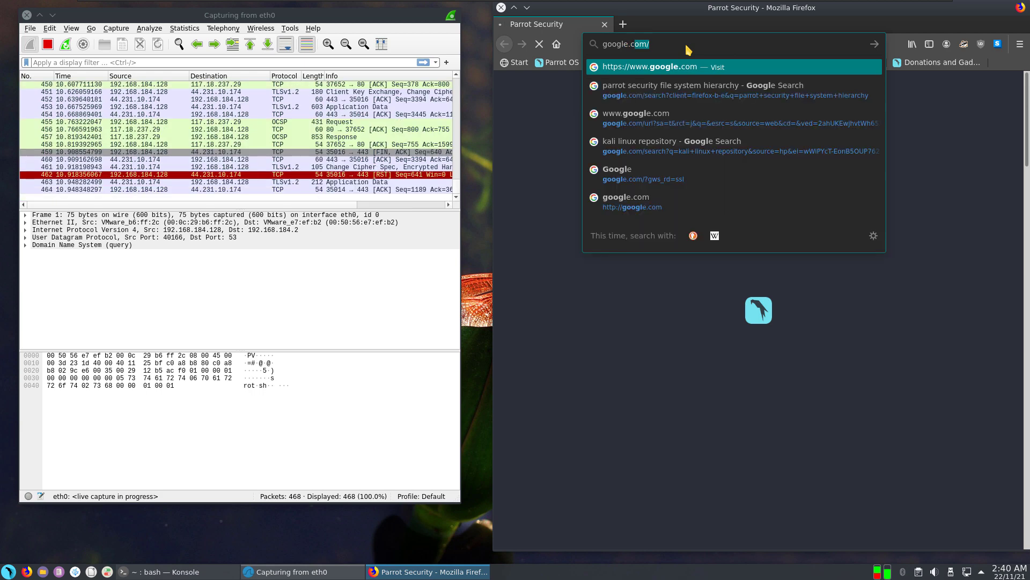
pyautogui.press('Return')
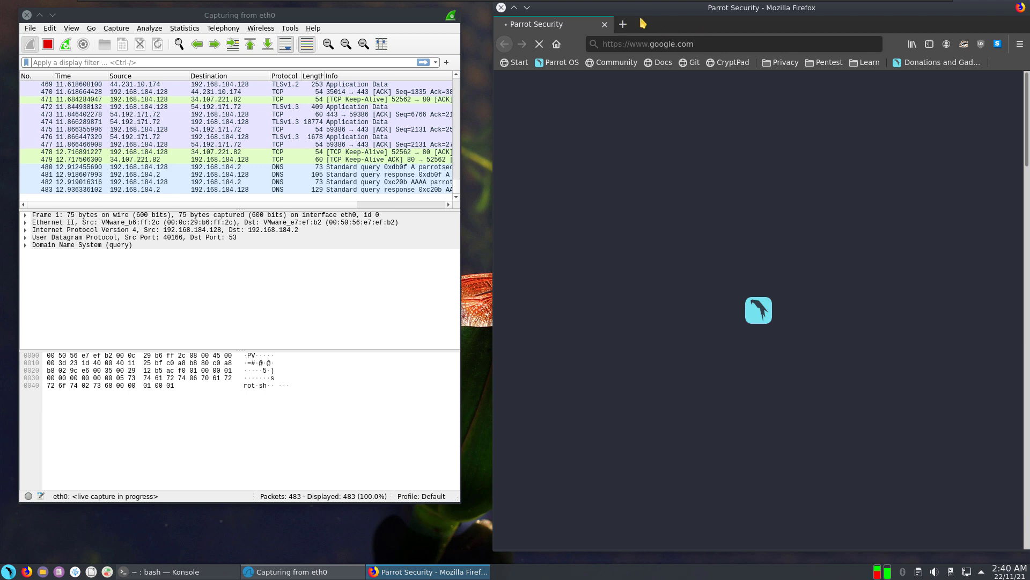
pyautogui.moveTo(644, 22); pyautogui.dragTo(659, 13)
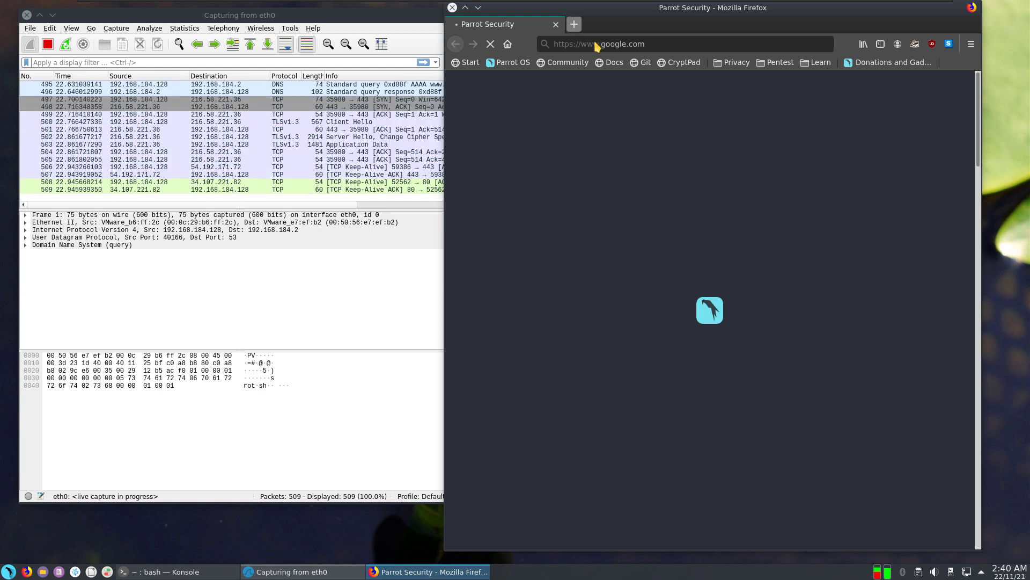
# Step: Open testfire.net's Altoro Mutual site in a new tab, then return to Wireshark
pyautogui.click(573, 24)
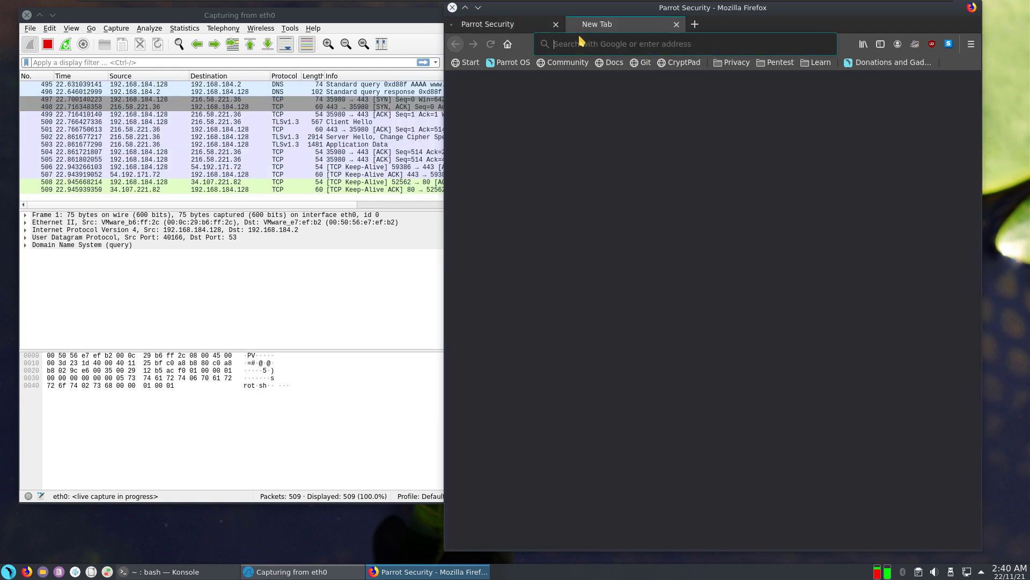
pyautogui.click(581, 43)
pyautogui.write('testfi')
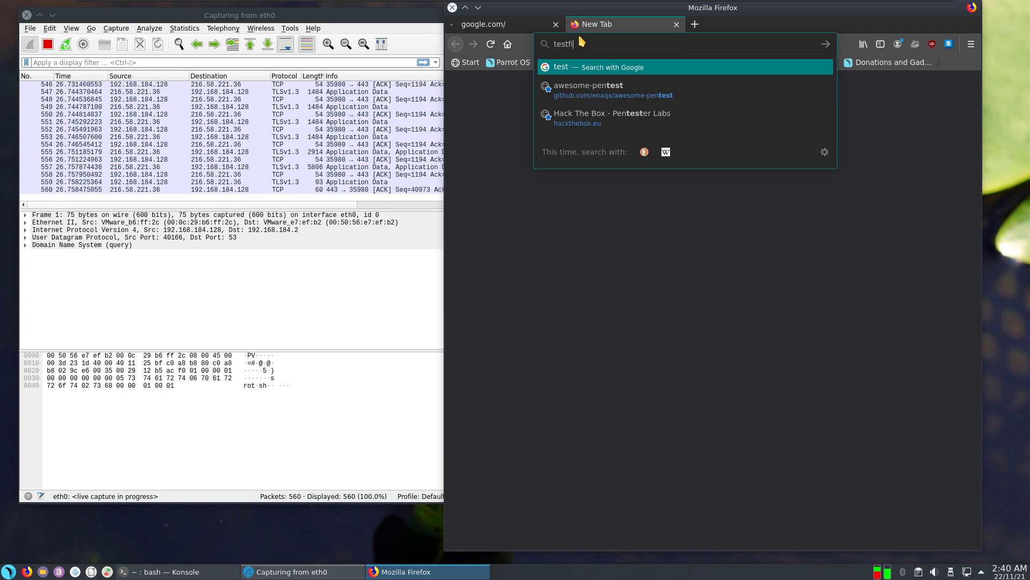
pyautogui.write('re.net')
pyautogui.press('Return')
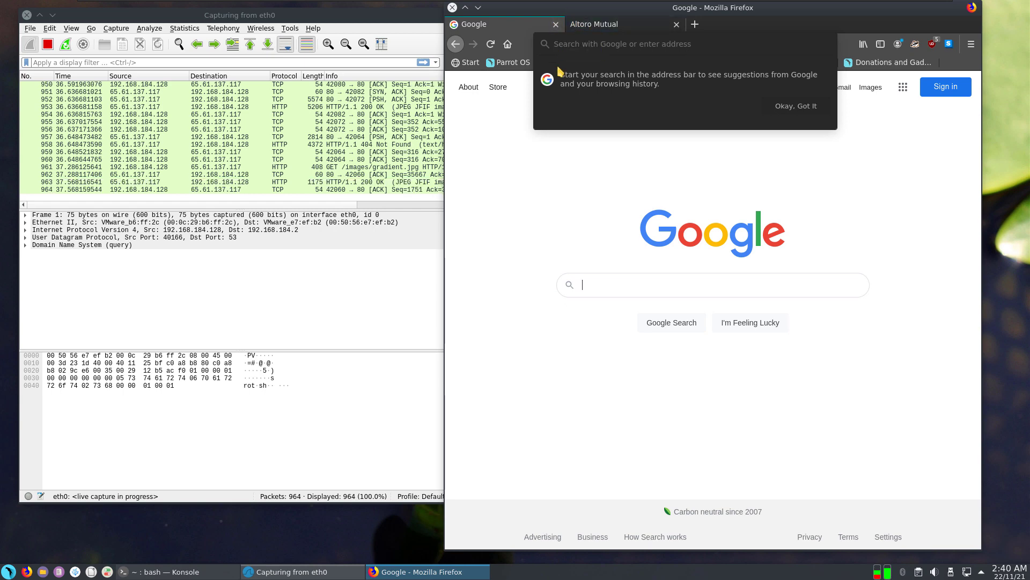
pyautogui.click(590, 26)
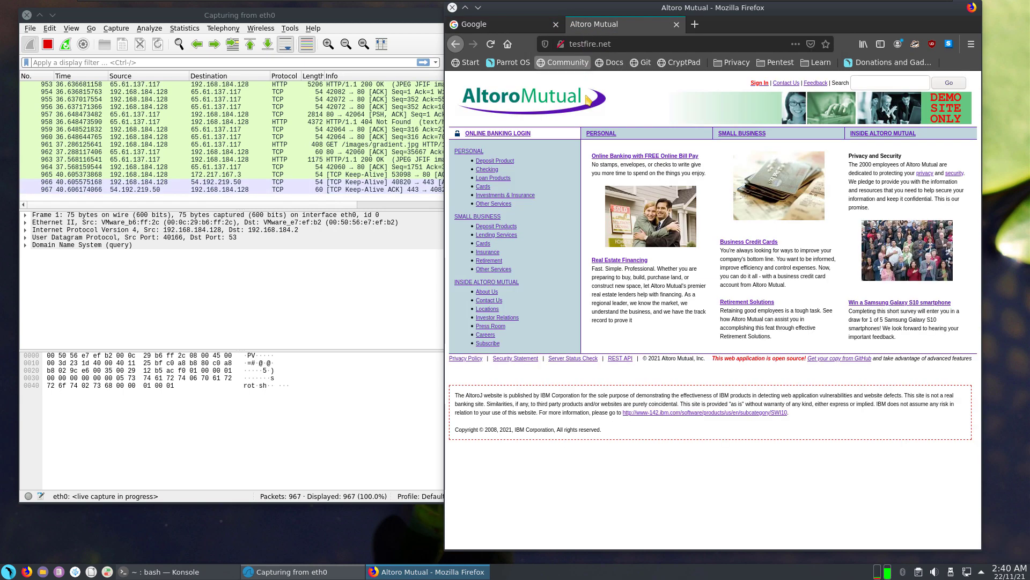
pyautogui.click(339, 318)
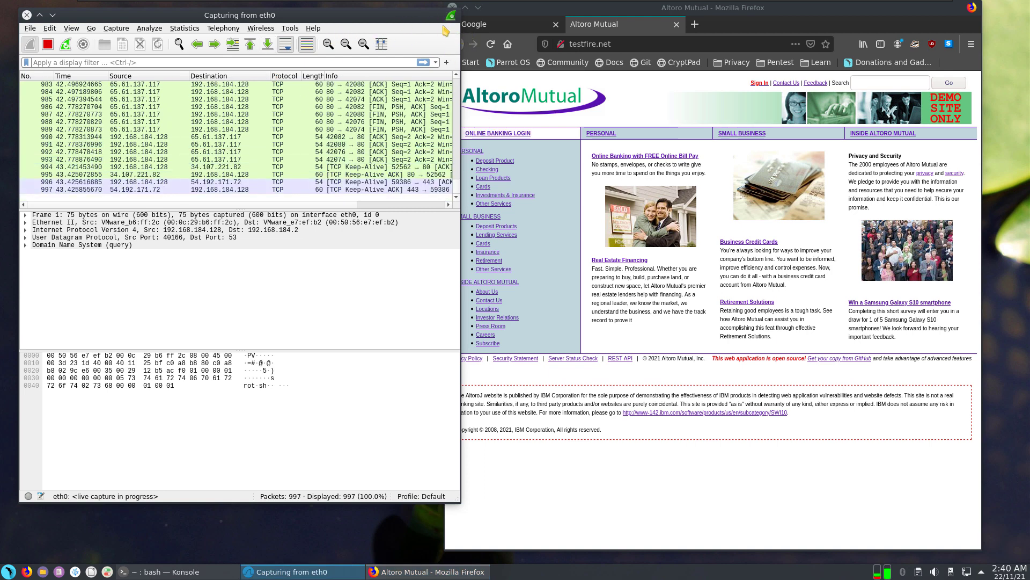
# Step: Maximize Wireshark with an enlarged packet list and stop the eth0 capture at 1039 packets
pyautogui.click(39, 15)
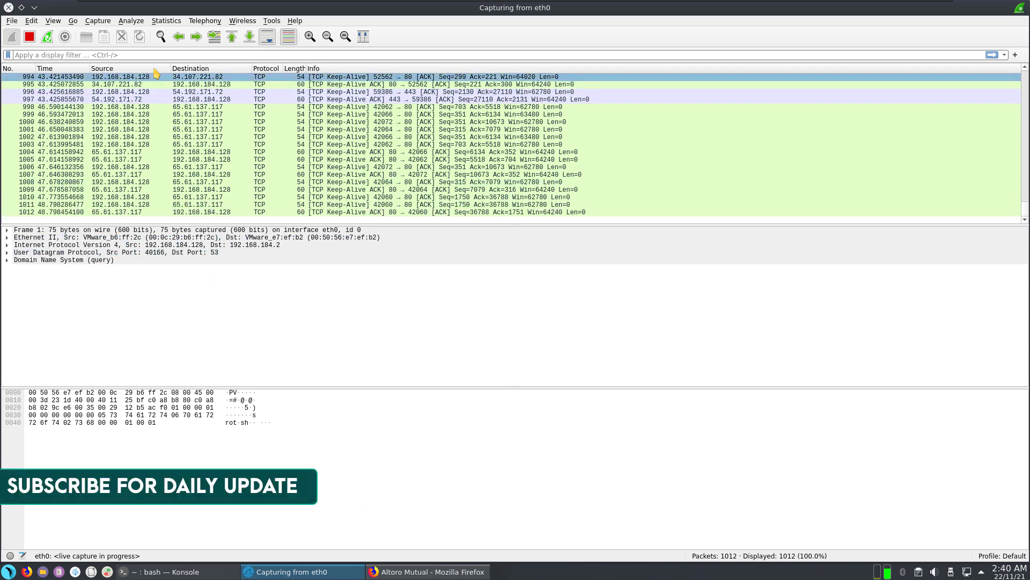
pyautogui.moveTo(144, 225); pyautogui.dragTo(183, 427)
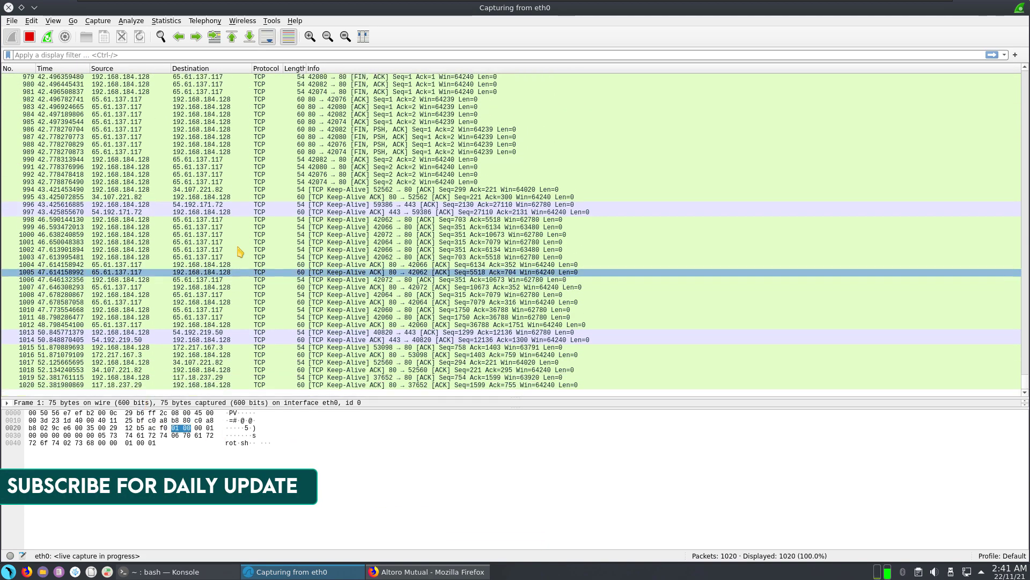
pyautogui.click(343, 204)
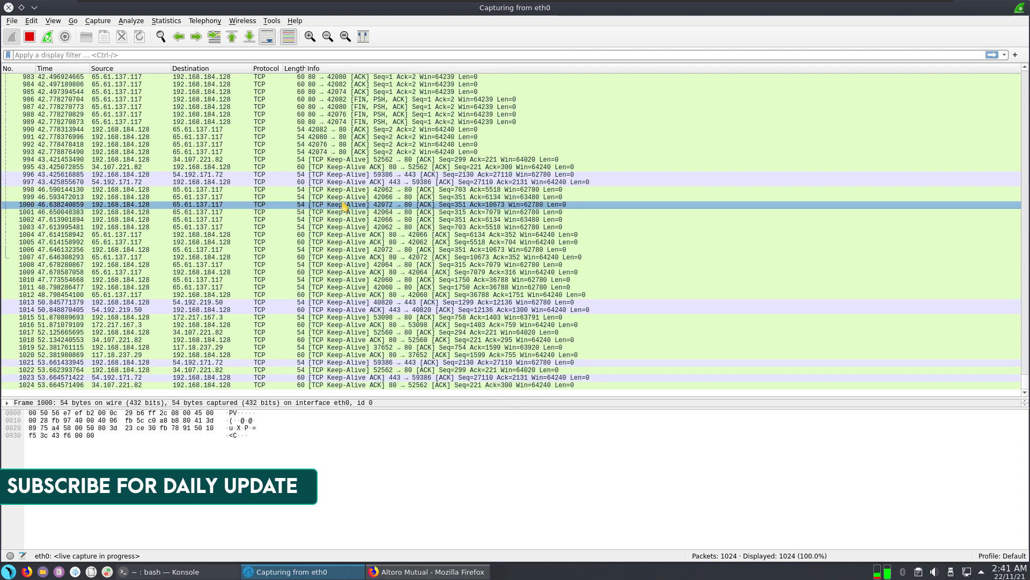
pyautogui.scroll(3, 327, 145)
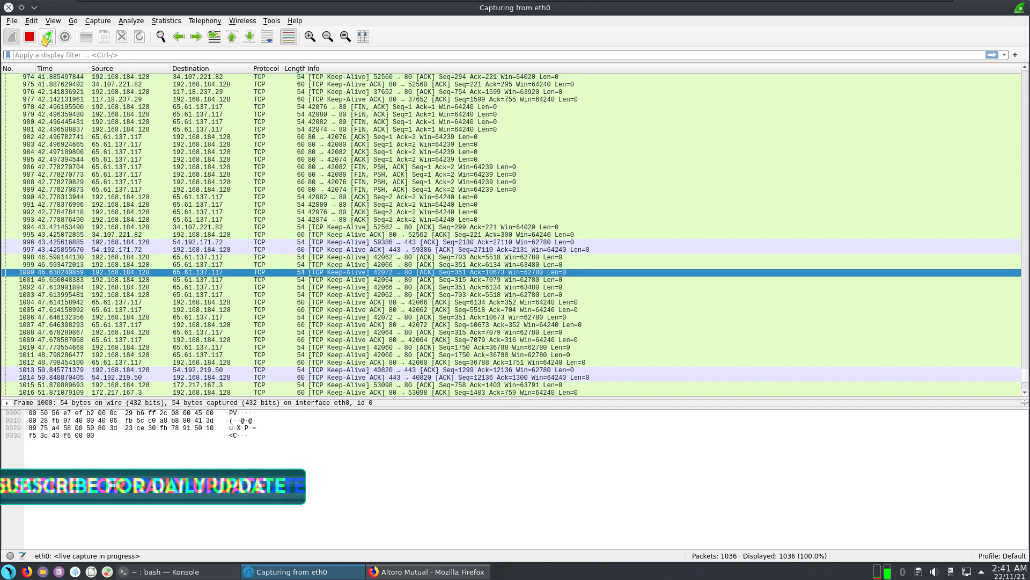
pyautogui.hotkey('ctrl', 'e')
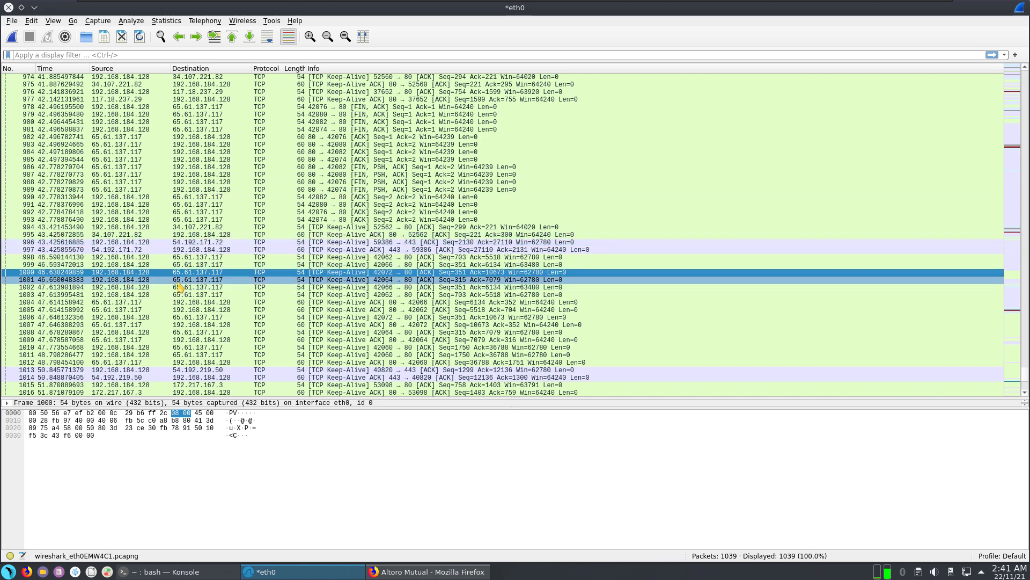
pyautogui.scroll(14, 279, 182)
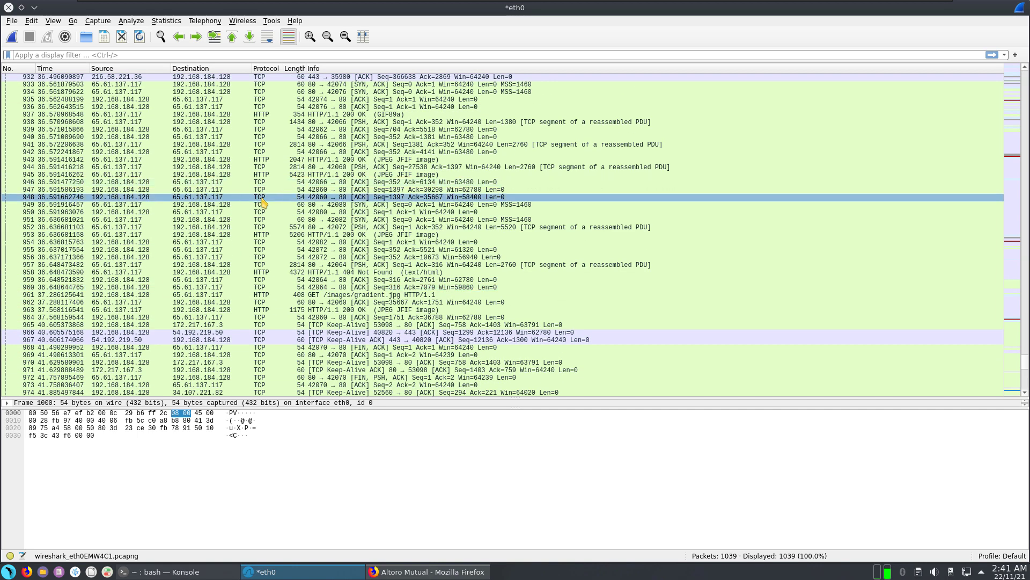
pyautogui.scroll(11, 279, 182)
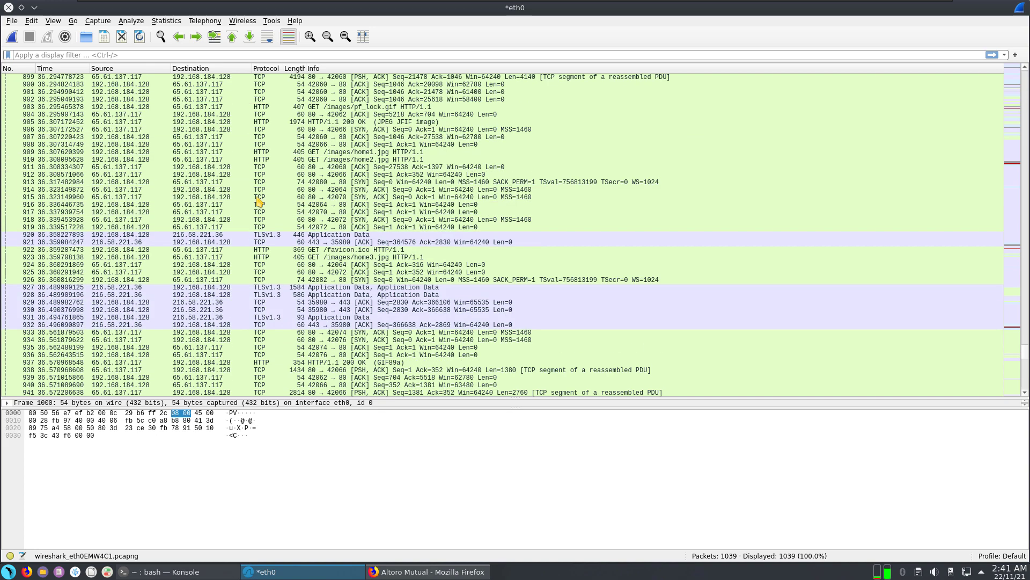
pyautogui.scroll(12, 258, 196)
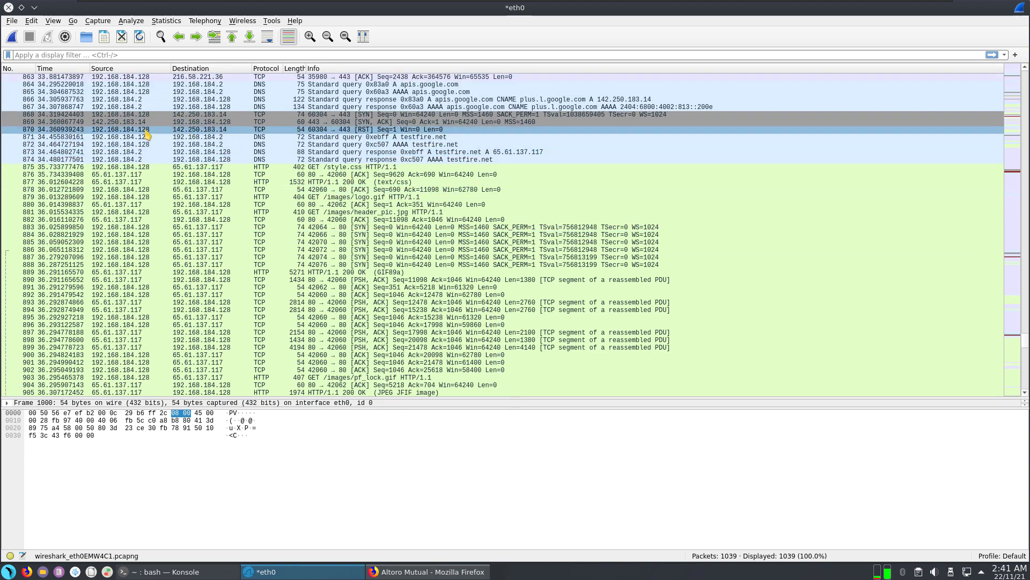
# Step: Open packet 870 in its own window and expand its Ethernet II destination and source addresses
pyautogui.click(115, 130)
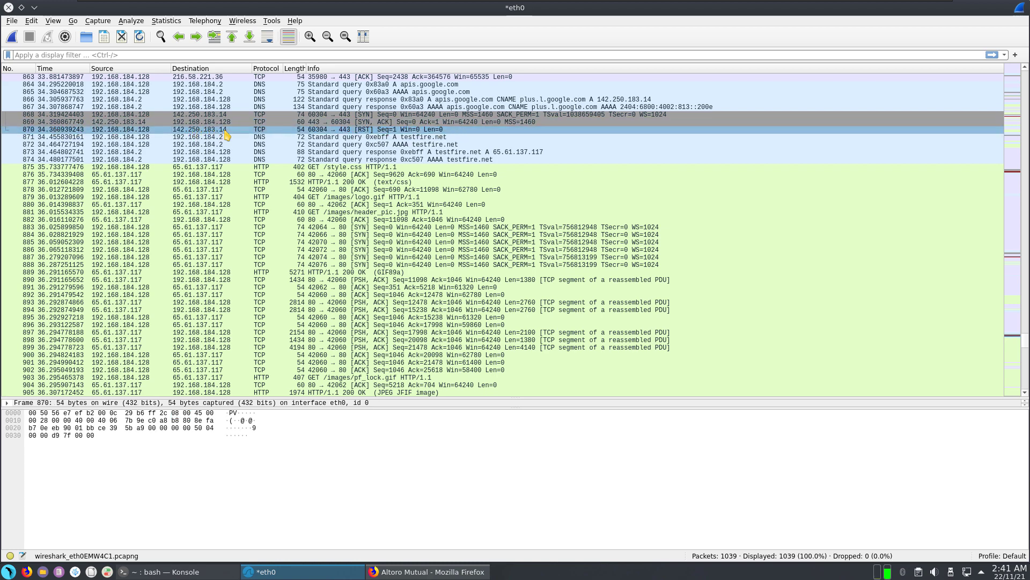
pyautogui.doubleClick(192, 132)
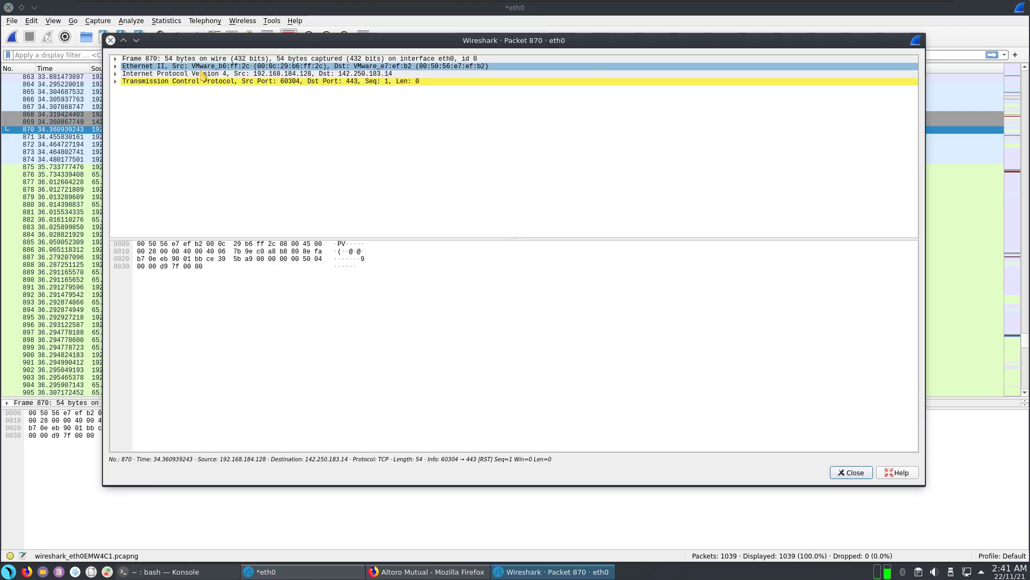
pyautogui.click(116, 66)
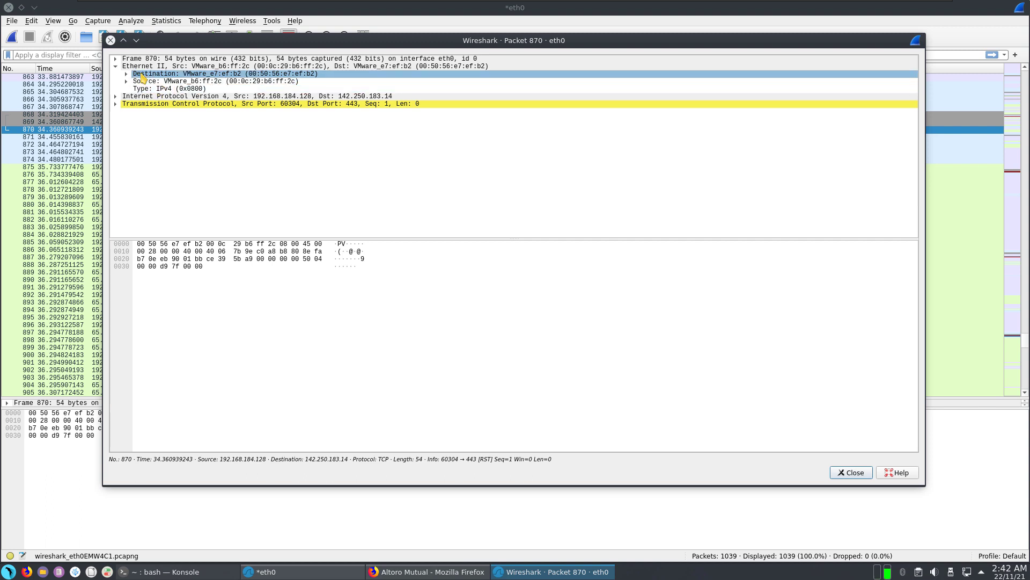
pyautogui.click(131, 75)
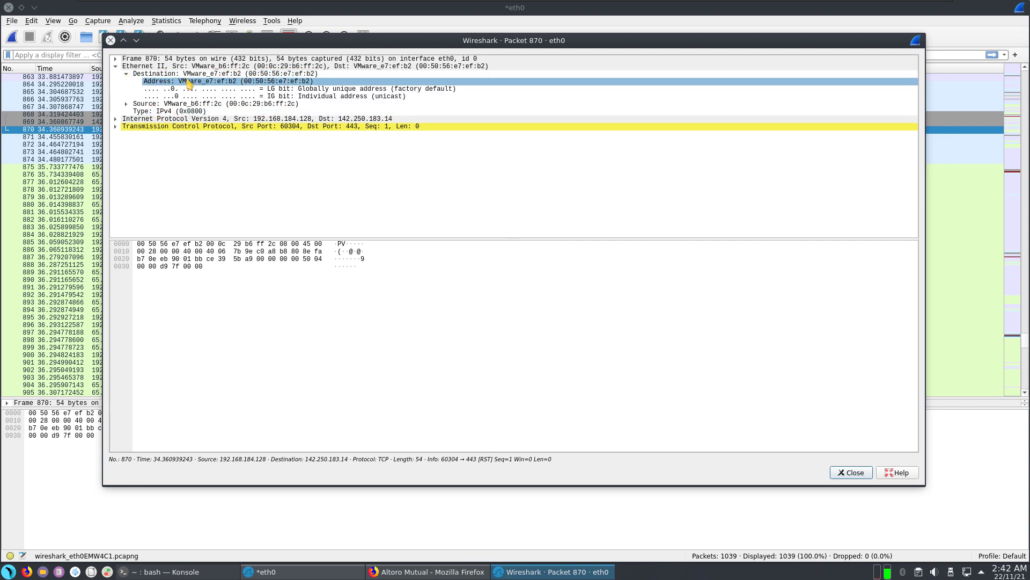
pyautogui.click(236, 105)
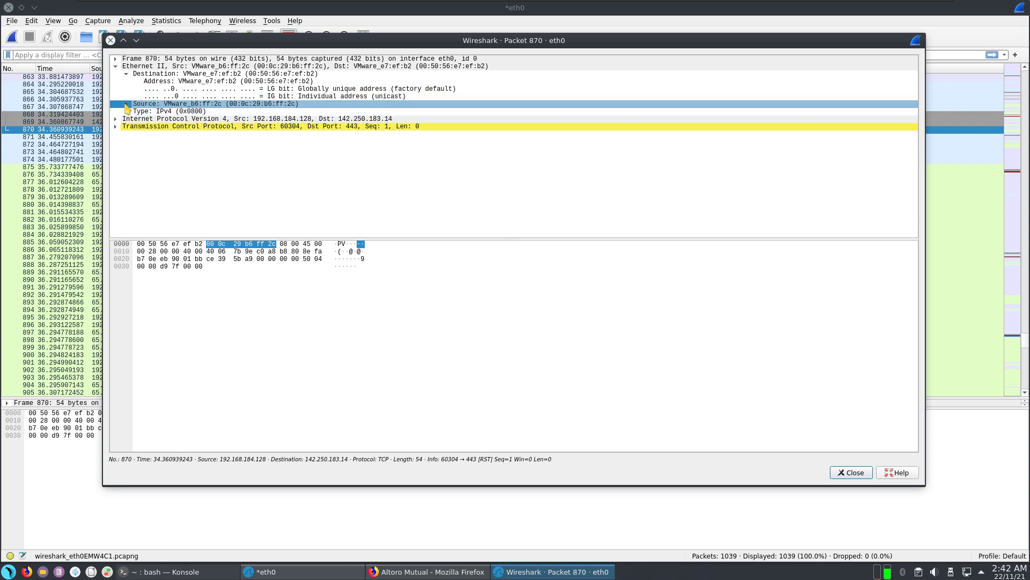
pyautogui.click(126, 104)
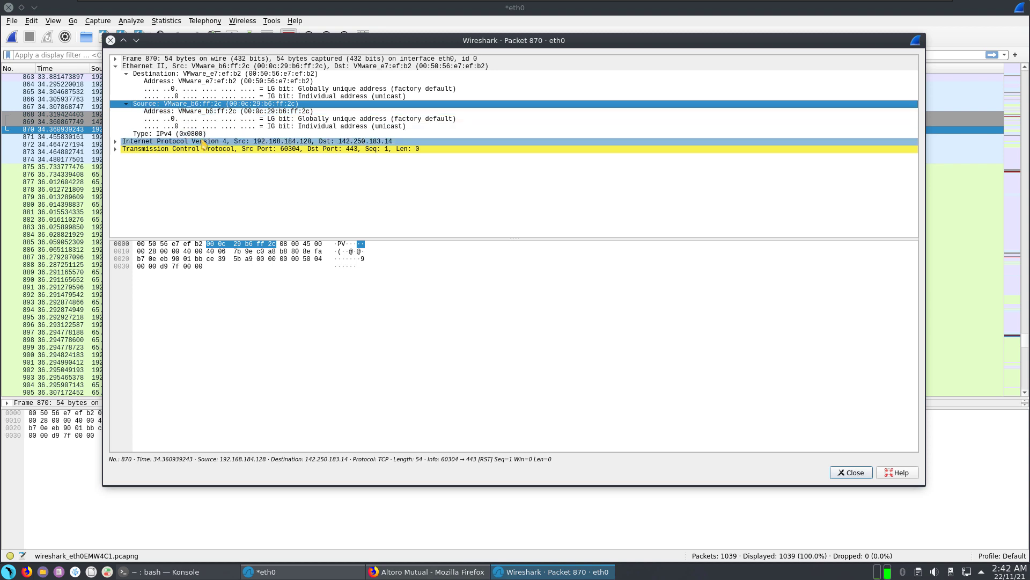
# Step: Expand packet 870's IPv4 header fields, then bring Firefox forward
pyautogui.click(116, 141)
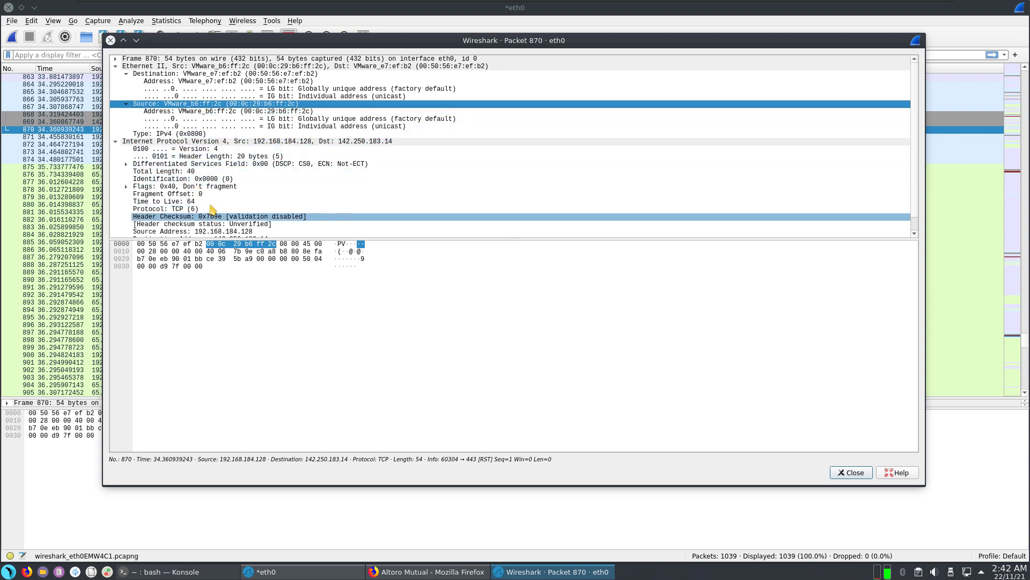
pyautogui.click(267, 143)
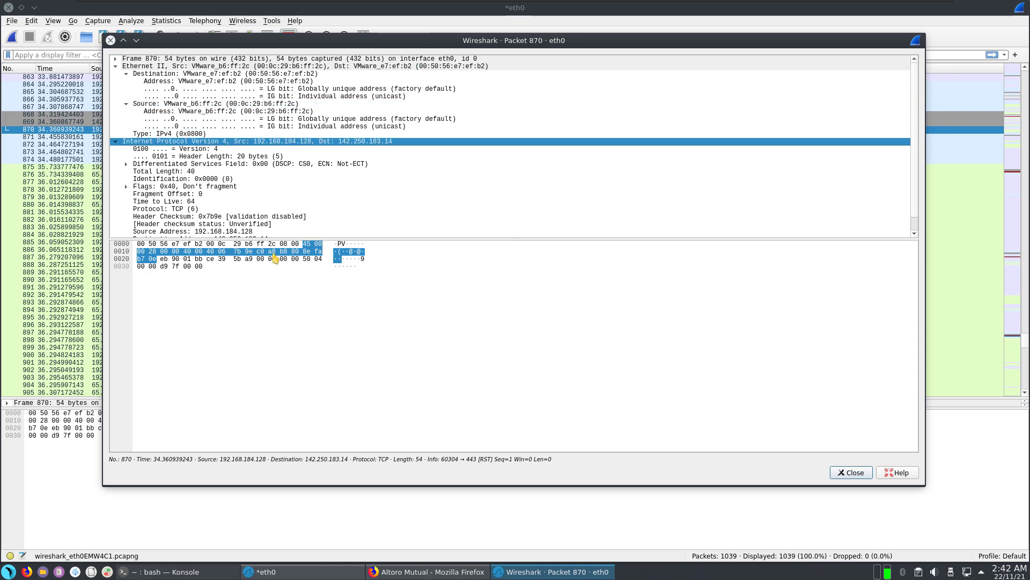
pyautogui.click(445, 572)
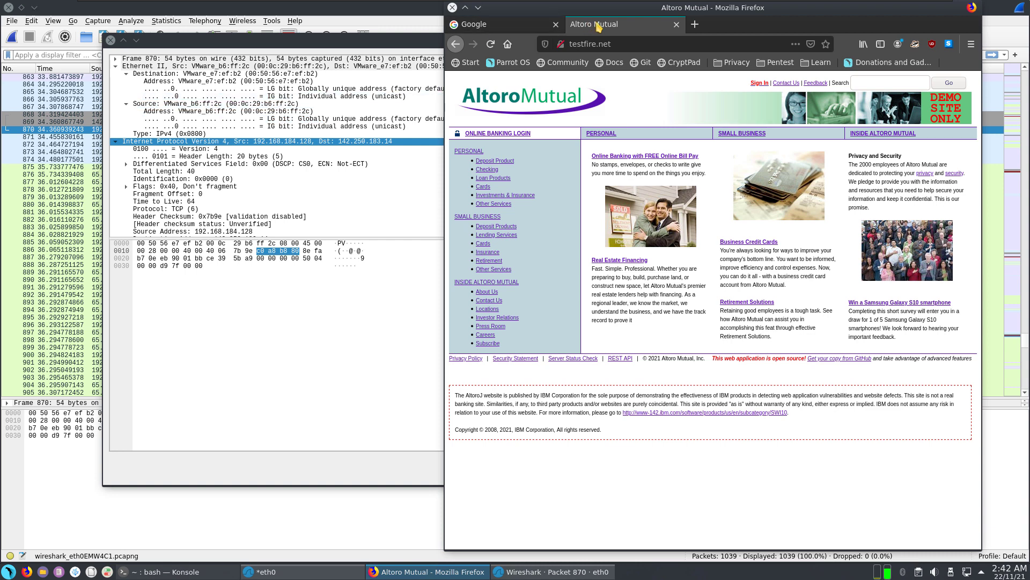
# Step: Visit 142.250.183.14 in a new Firefox tab, landing on Google's home page
pyautogui.click(695, 24)
pyautogui.click(681, 46)
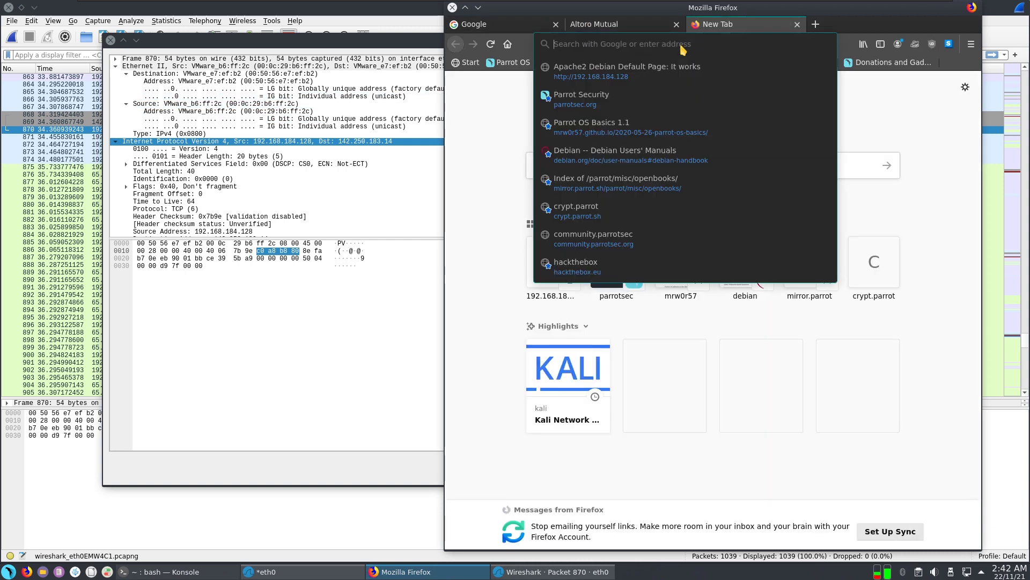
pyautogui.write('142')
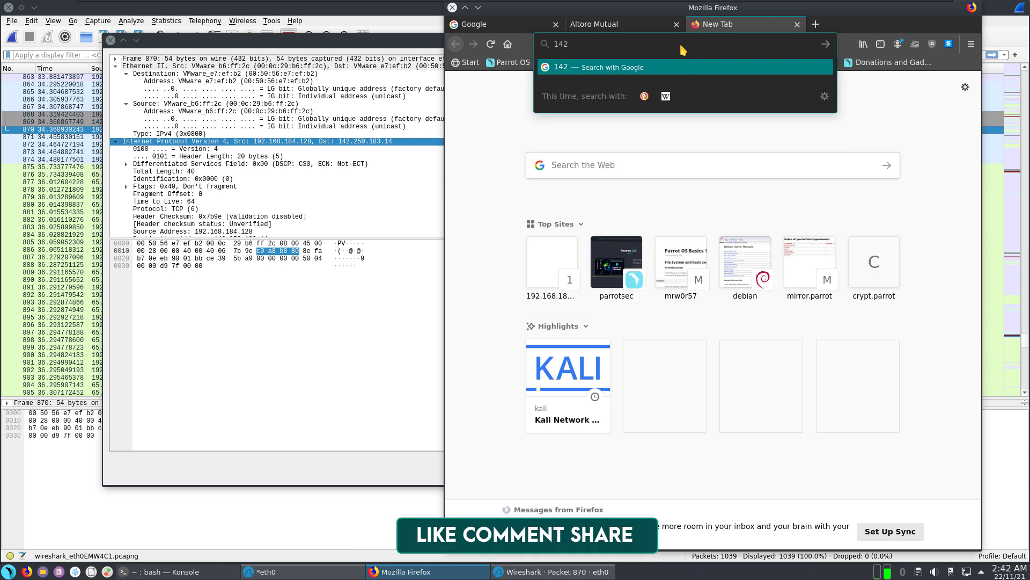
pyautogui.write('.250.183')
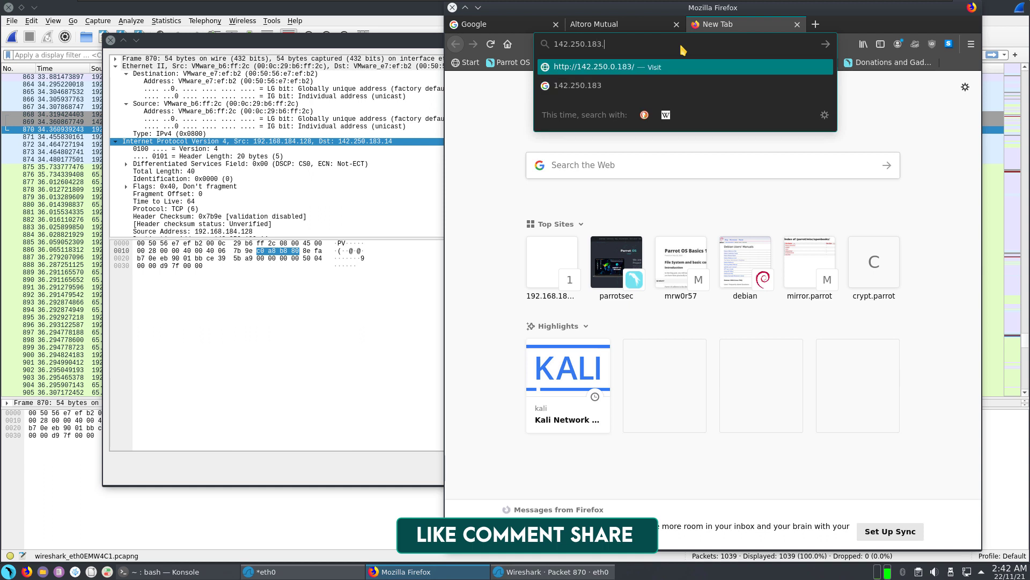
pyautogui.write('.14')
pyautogui.press('Return')
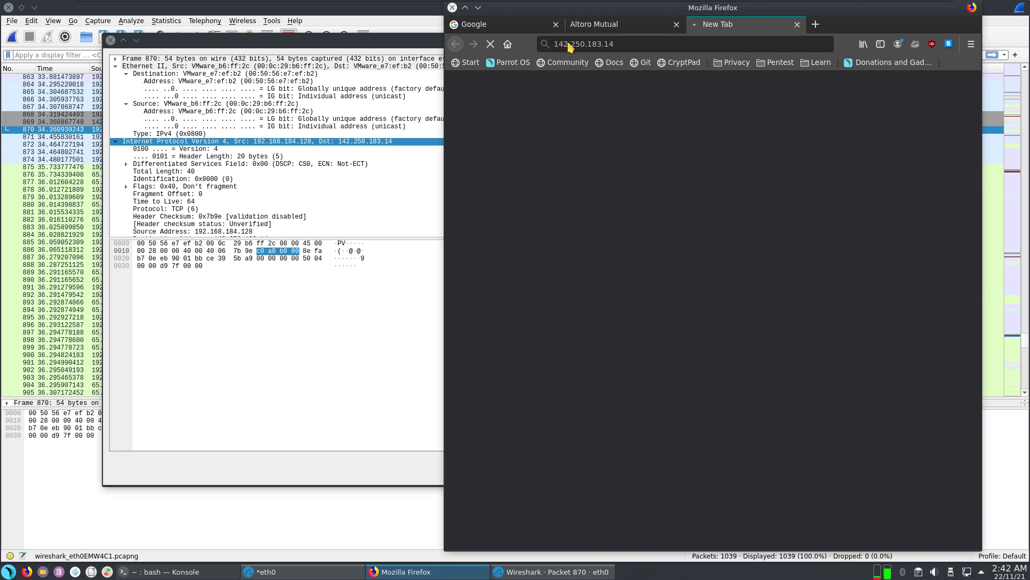
pyautogui.moveTo(567, 44); pyautogui.dragTo(603, 74)
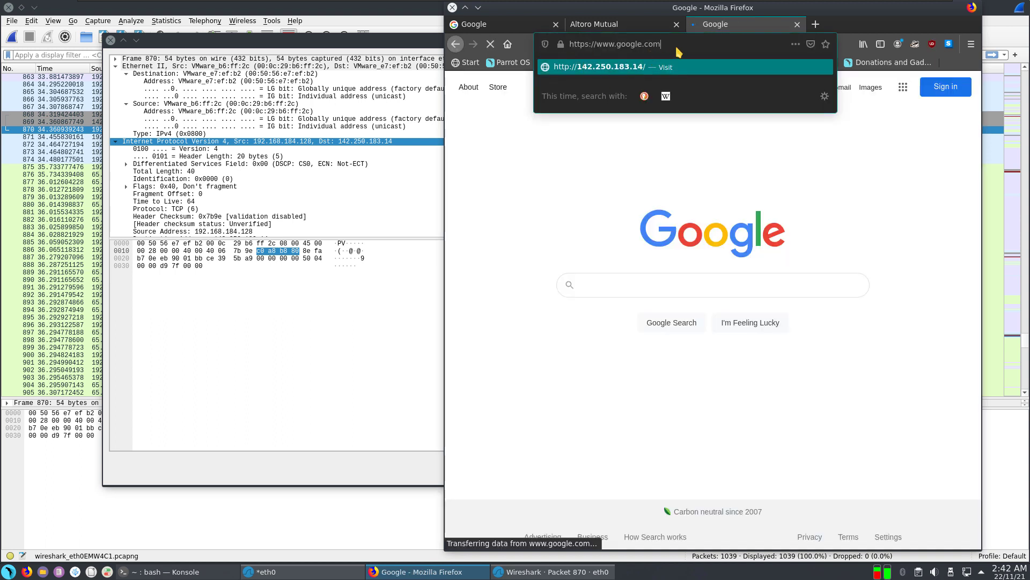
pyautogui.click(562, 173)
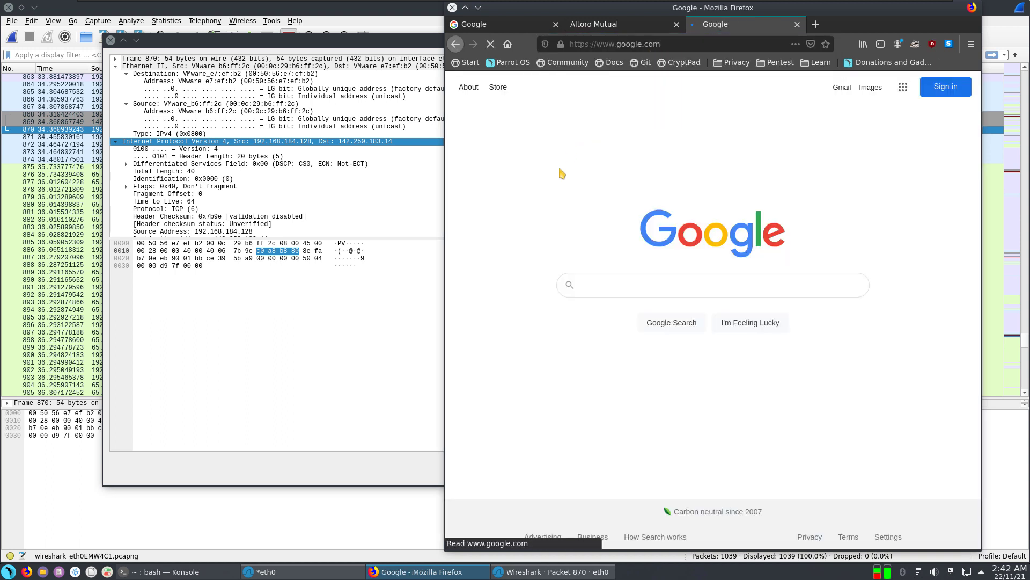
pyautogui.click(249, 153)
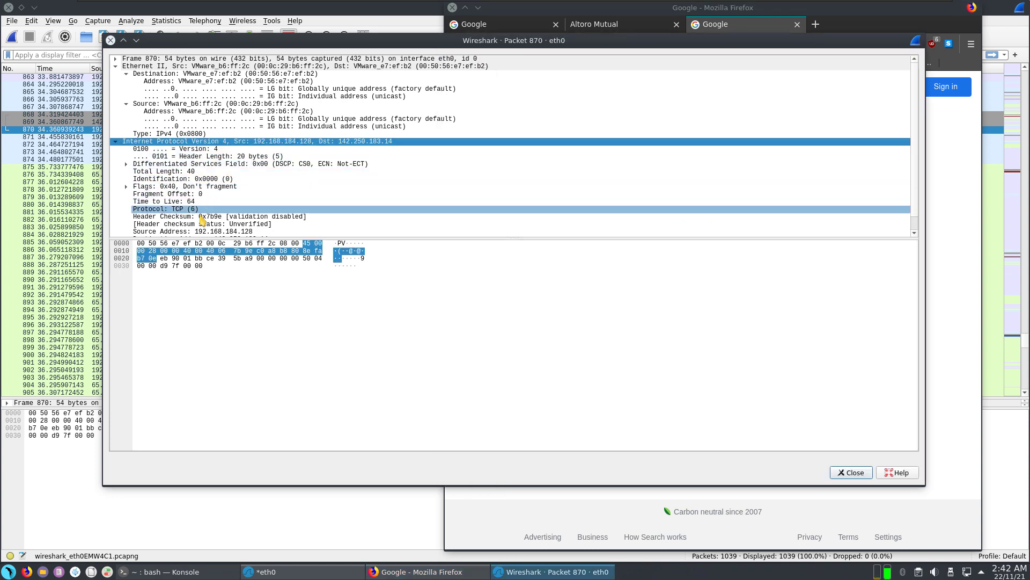
# Step: Inspect packets 873, 874 (testfire.net DNS response) and 875 (GET /style.css) in the capture
pyautogui.scroll(-1, 241, 209)
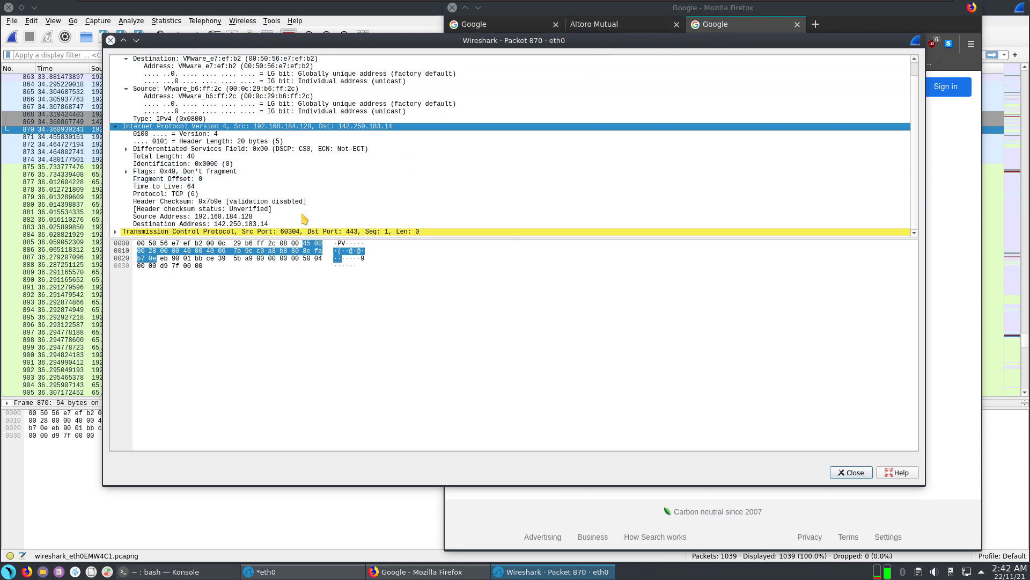
pyautogui.click(265, 572)
pyautogui.click(222, 152)
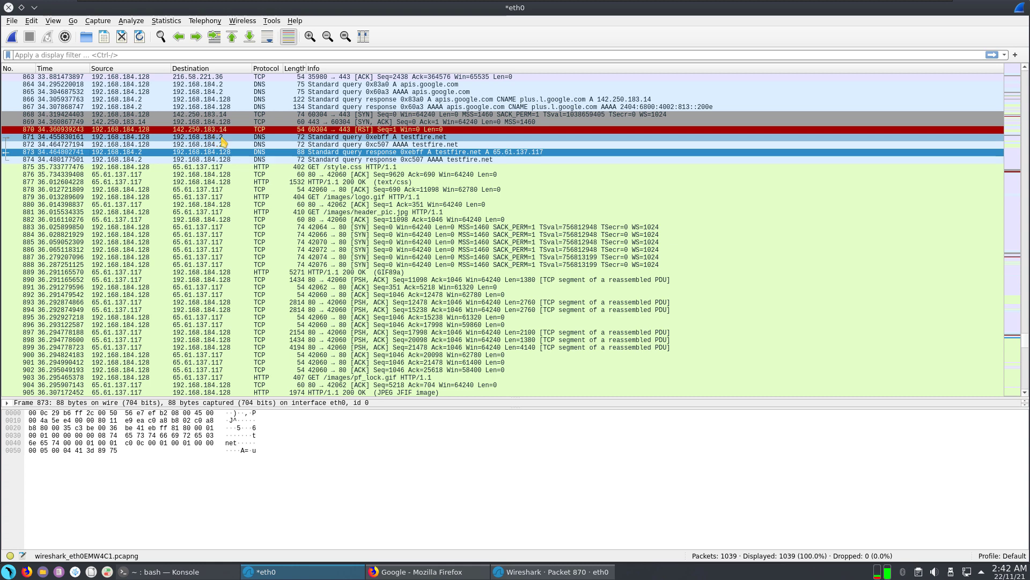
pyautogui.click(207, 160)
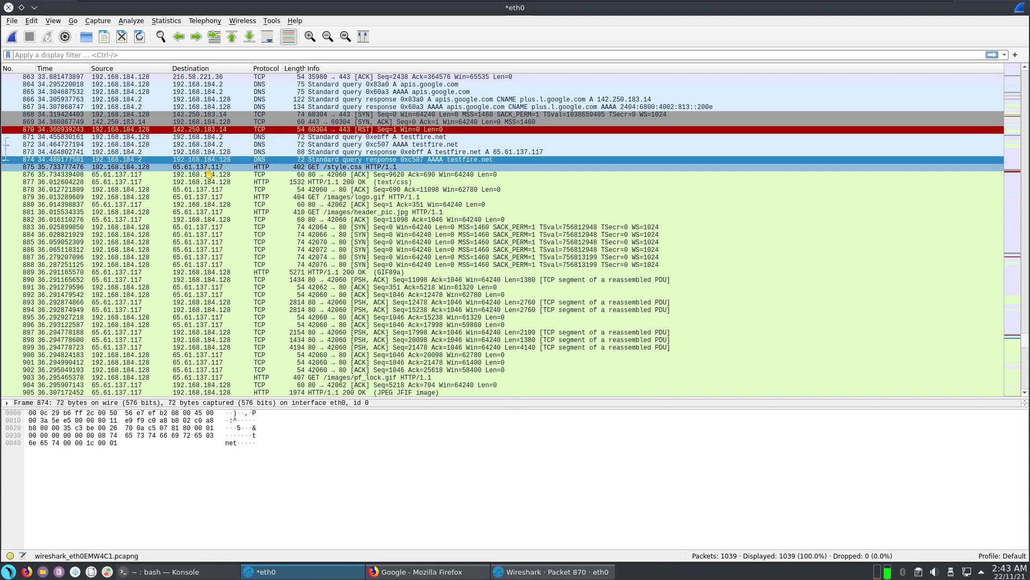
pyautogui.click(225, 168)
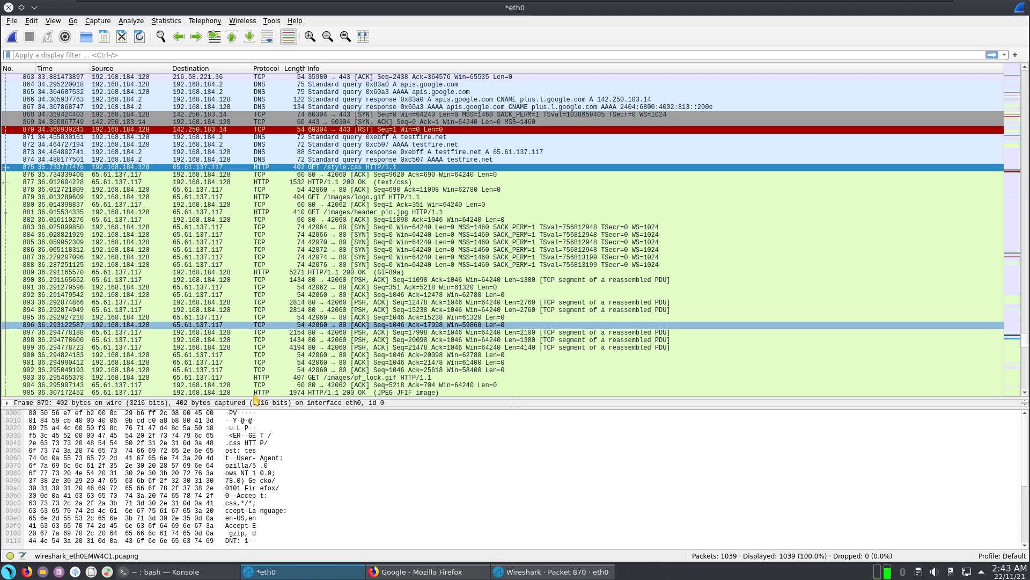
pyautogui.click(446, 573)
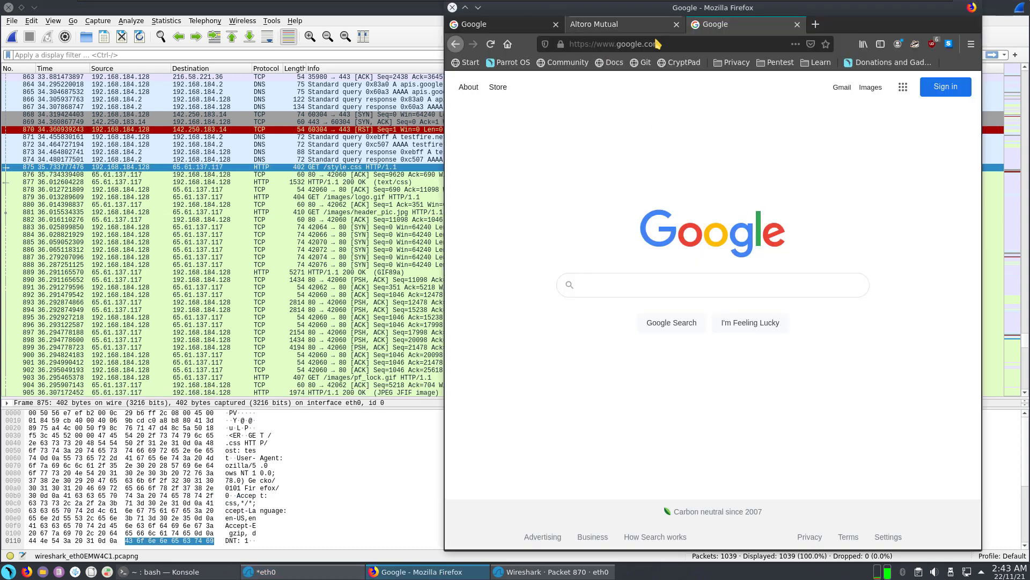
# Step: Enter 65.61.137.117 in Firefox's address bar to load the Altoro Mutual site
pyautogui.click(693, 47)
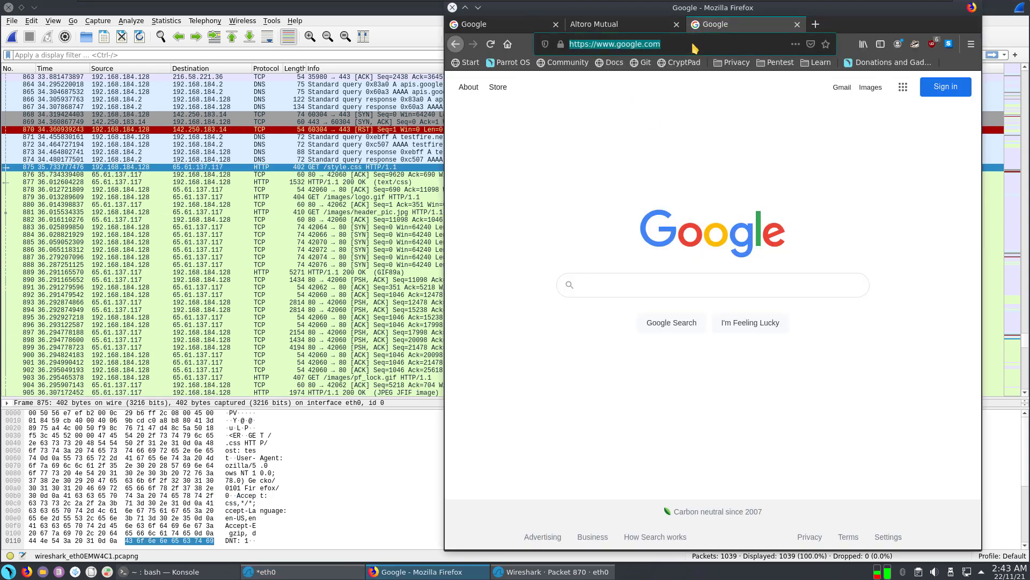
pyautogui.write('65')
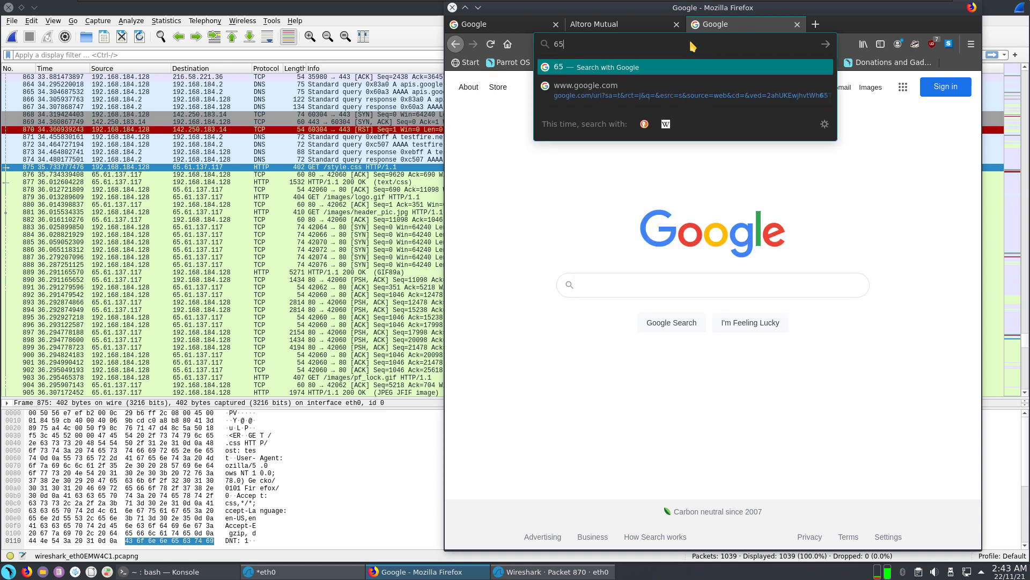
pyautogui.write('.')
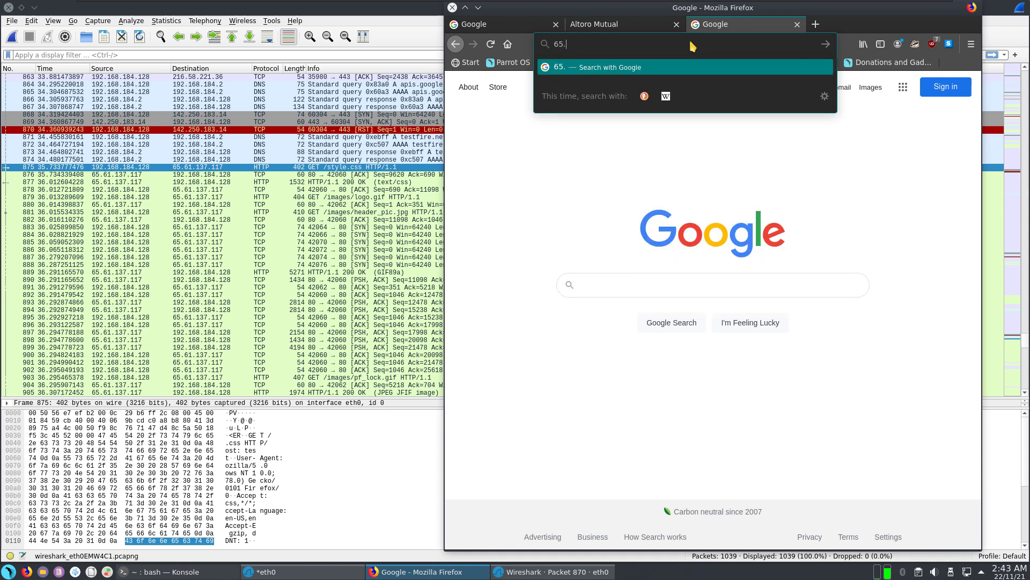
pyautogui.write('61.137')
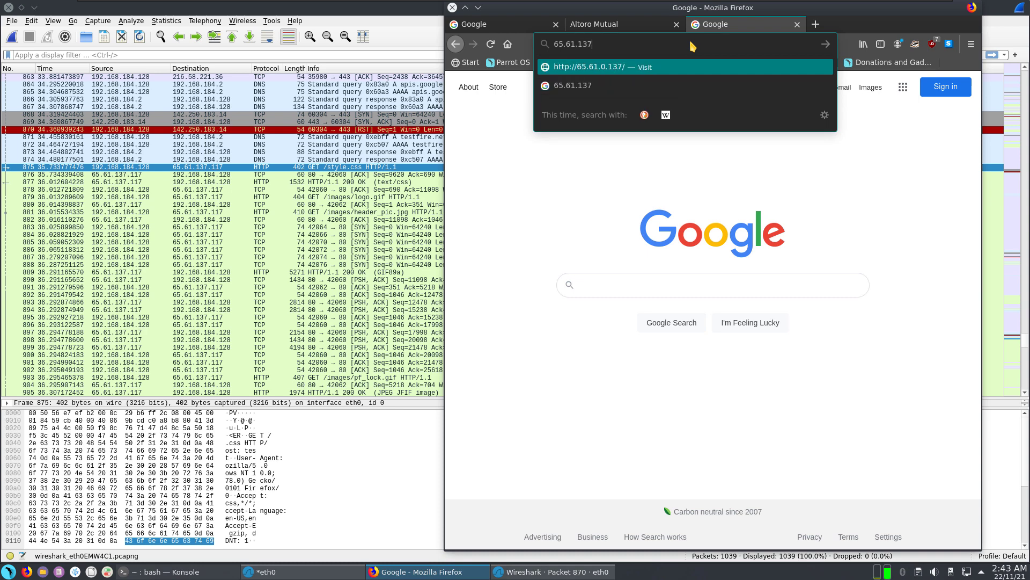
pyautogui.write('.117')
pyautogui.press('Return')
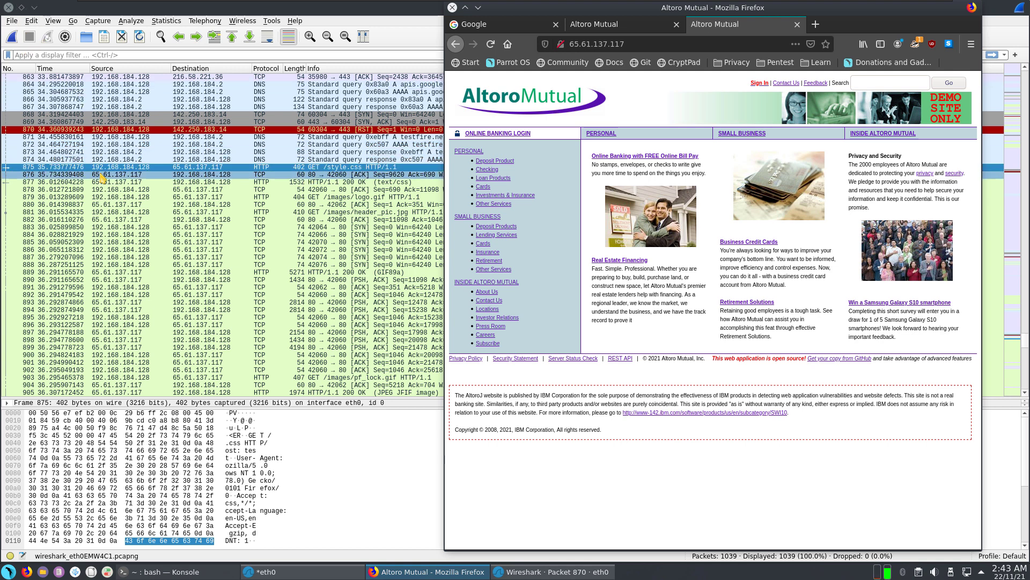
# Step: Switch to the Wireshark capture and move down to packet 876
pyautogui.hotkey('alt', 'Tab')
pyautogui.press('Down')
pyautogui.hotkey('alt', 'Tab')
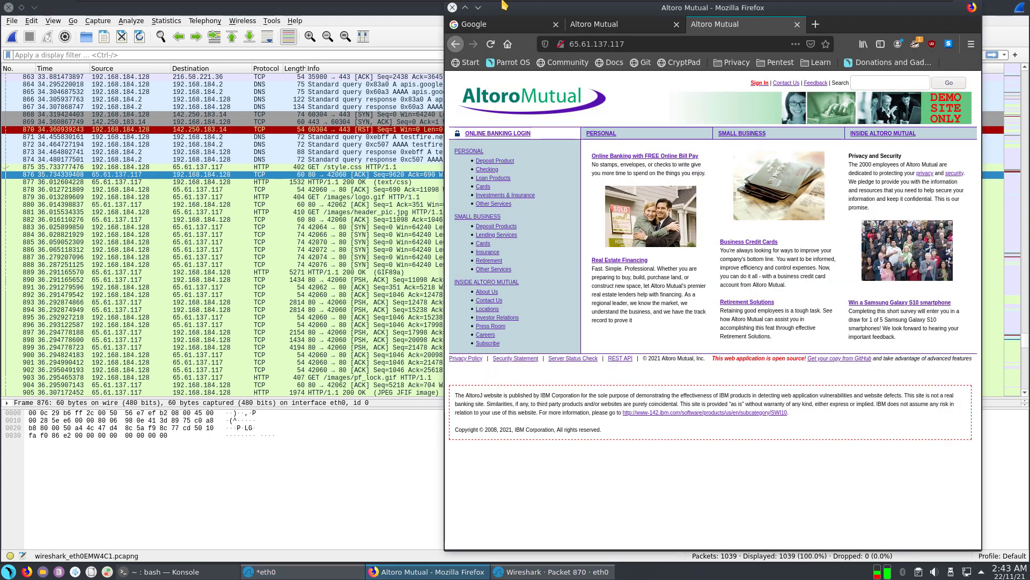
# Step: Close the extra Firefox tabs and start a fresh eth0 capture, discarding the old packets
pyautogui.click(676, 24)
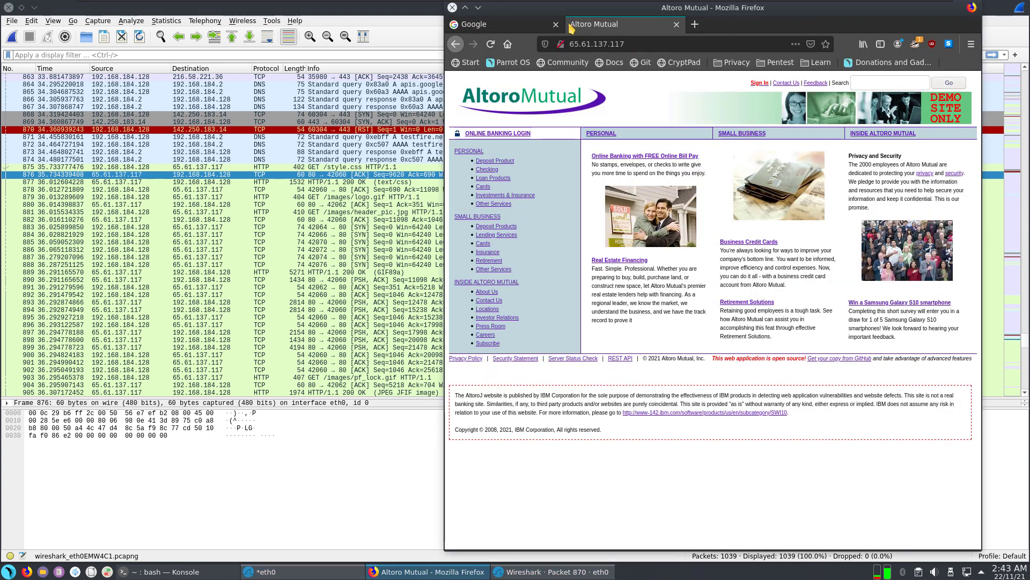
pyautogui.click(556, 24)
pyautogui.click(556, 24)
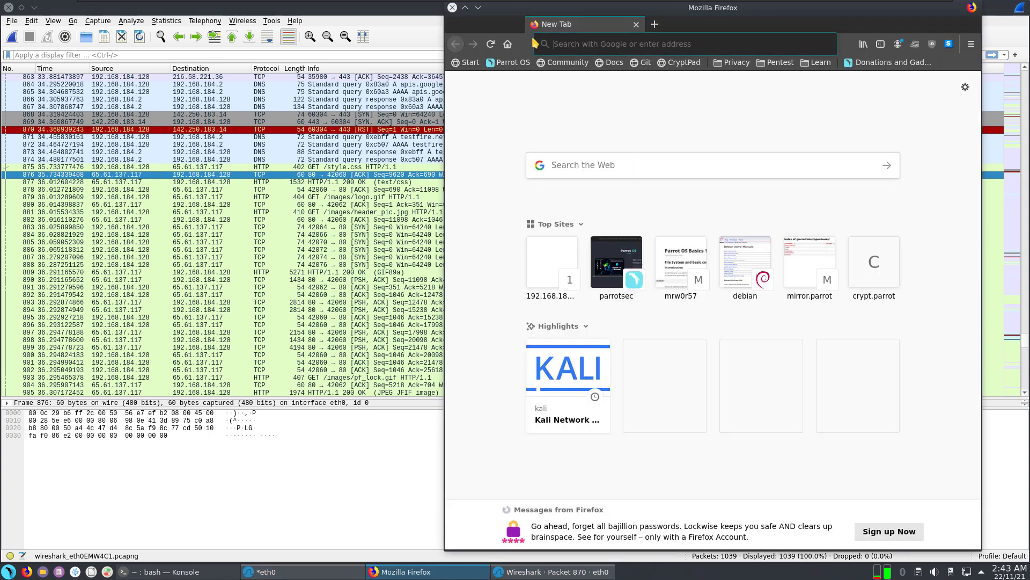
pyautogui.click(11, 36)
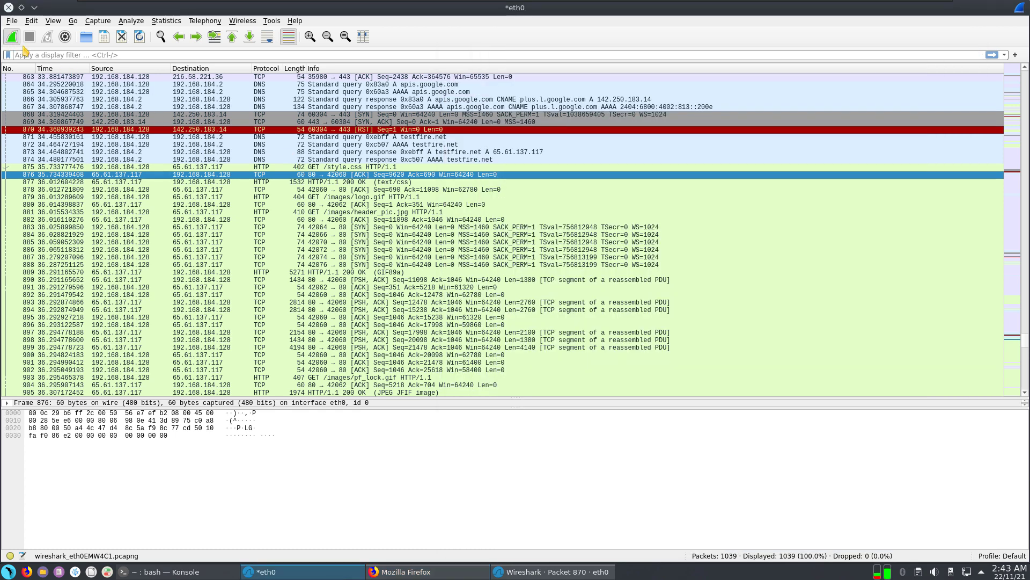
pyautogui.click(514, 284)
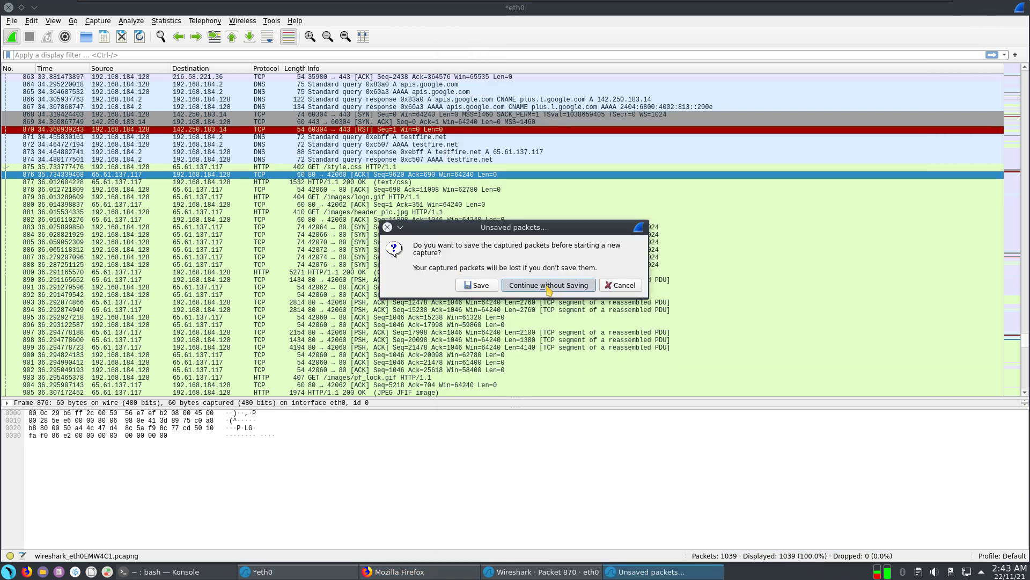
# Step: Browse to testfire.net in Firefox, then inspect packet 38 in the new capture
pyautogui.click(435, 572)
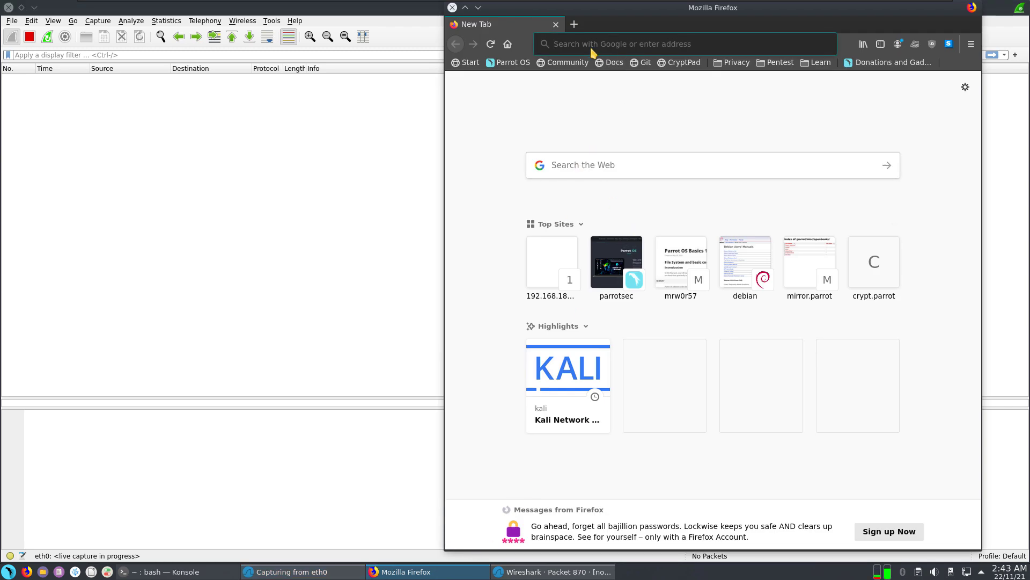
pyautogui.click(590, 47)
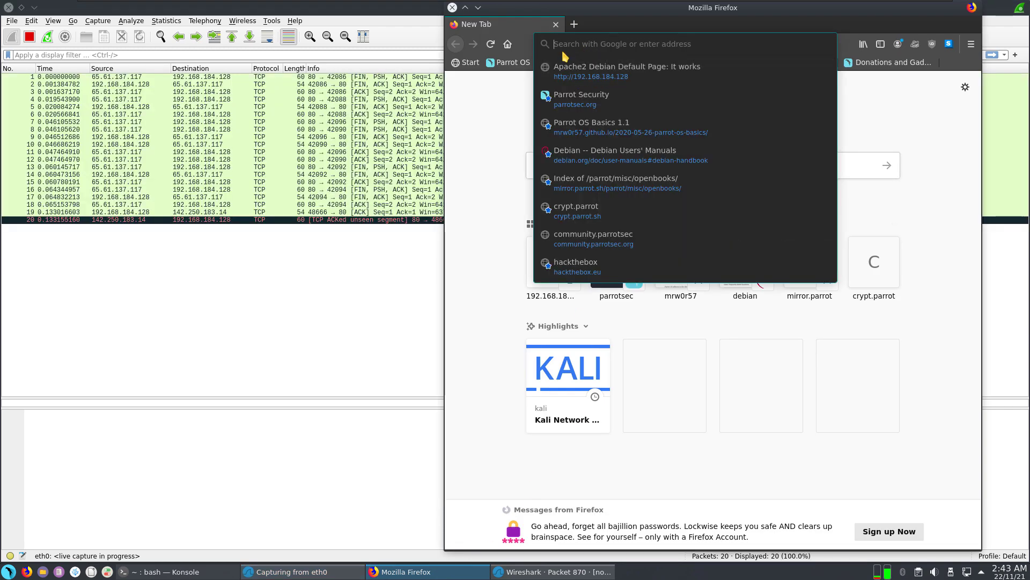
pyautogui.write('test')
pyautogui.press('Down')
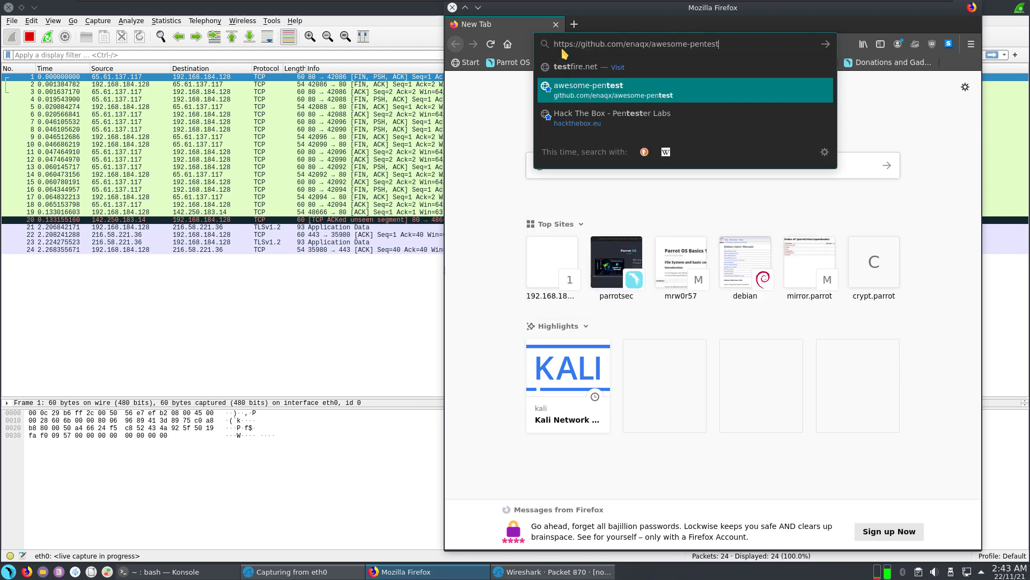
pyautogui.tripleClick(697, 49)
pyautogui.write('testfire.net/')
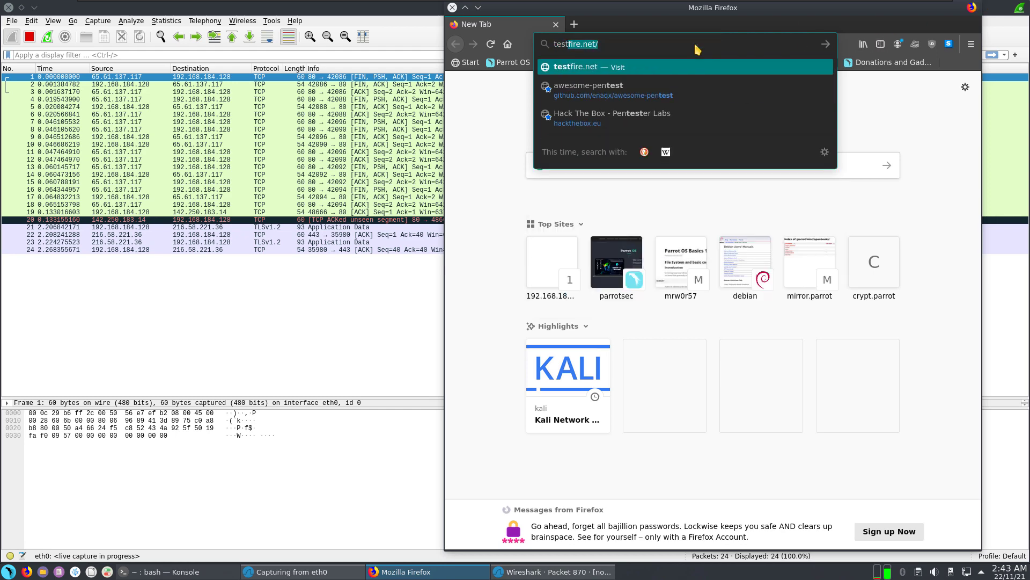
pyautogui.press('Return')
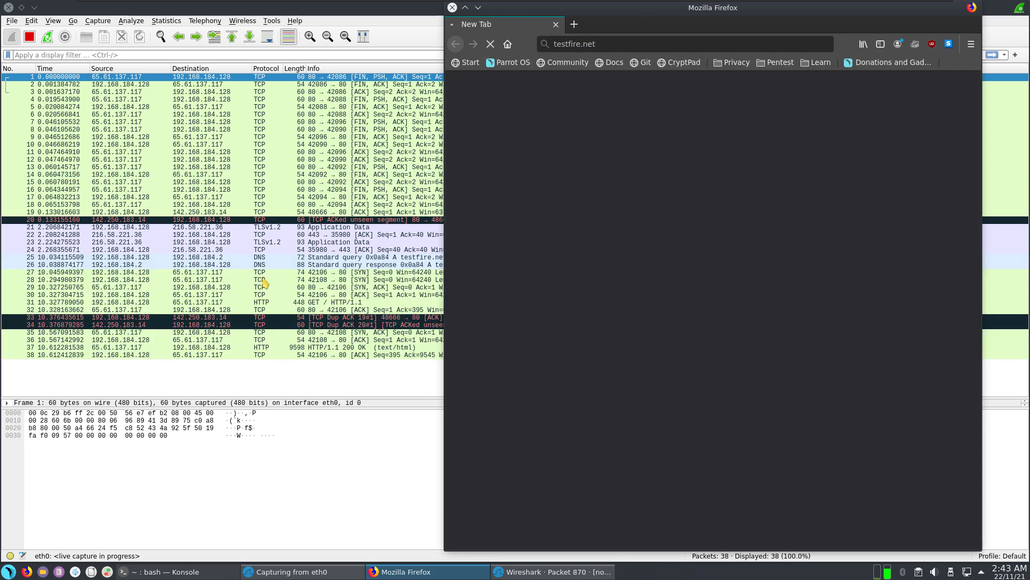
pyautogui.click(224, 355)
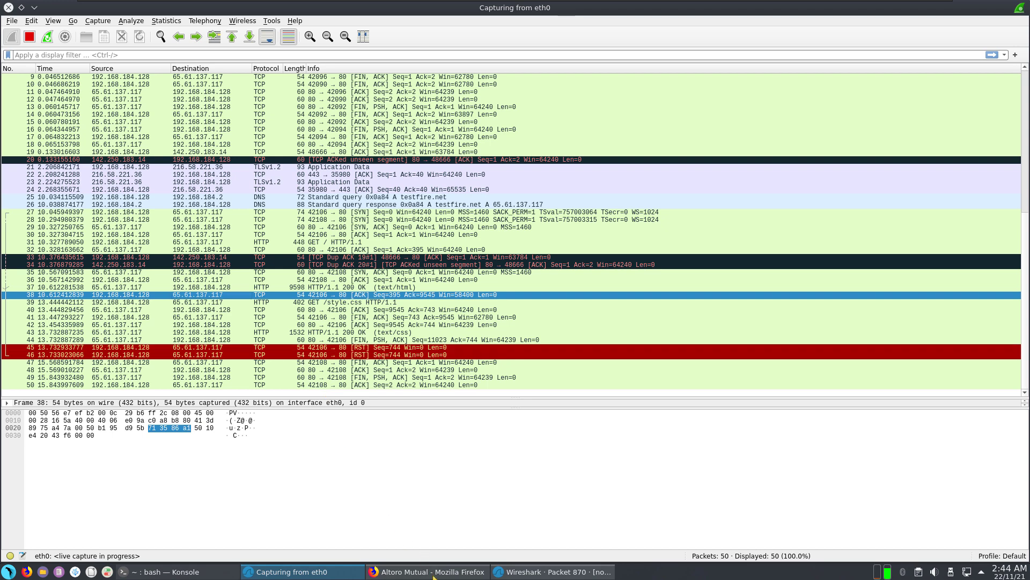
# Step: Submit an Altoro Mutual sign-in with username 'hello' and a password, save the login, and return to Wireshark
pyautogui.click(457, 572)
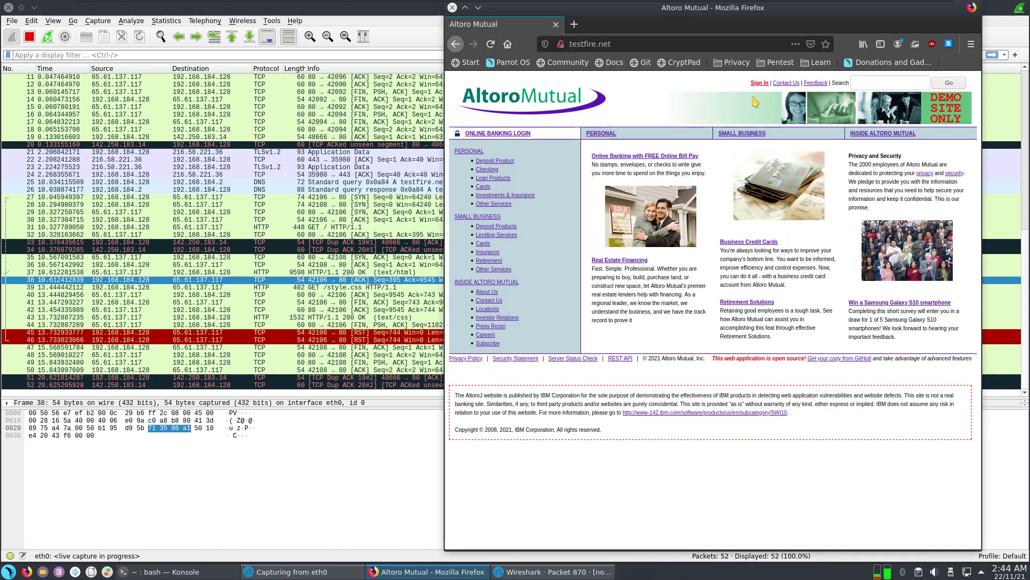
pyautogui.click(761, 83)
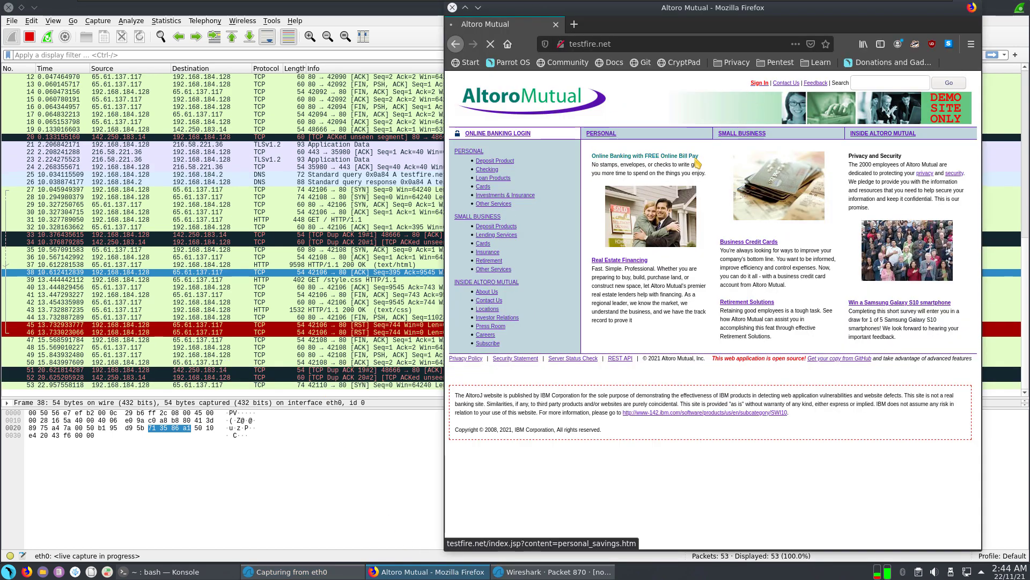
pyautogui.click(647, 187)
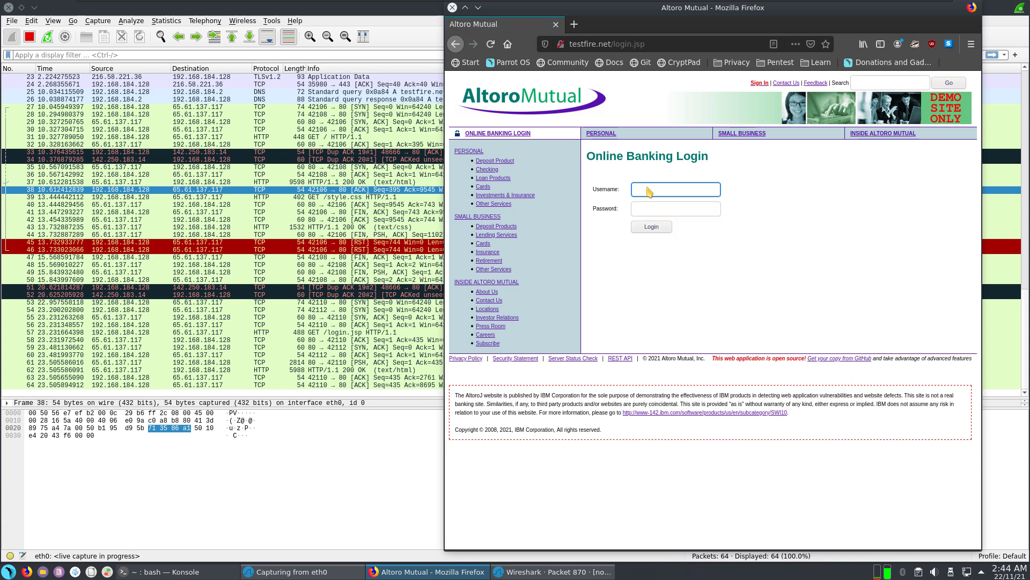
pyautogui.write('hello')
pyautogui.press('Tab')
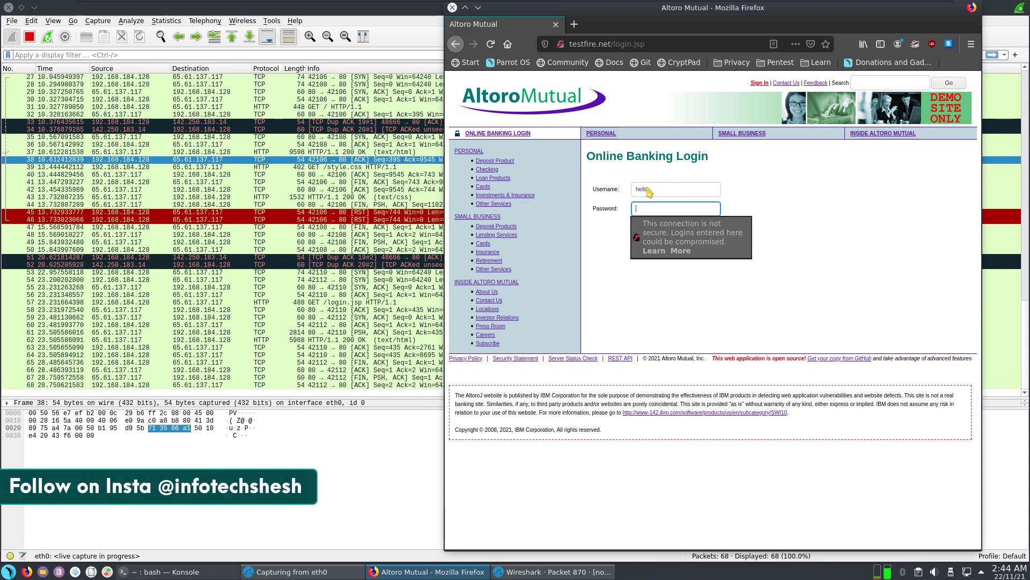
pyautogui.write('••••••••')
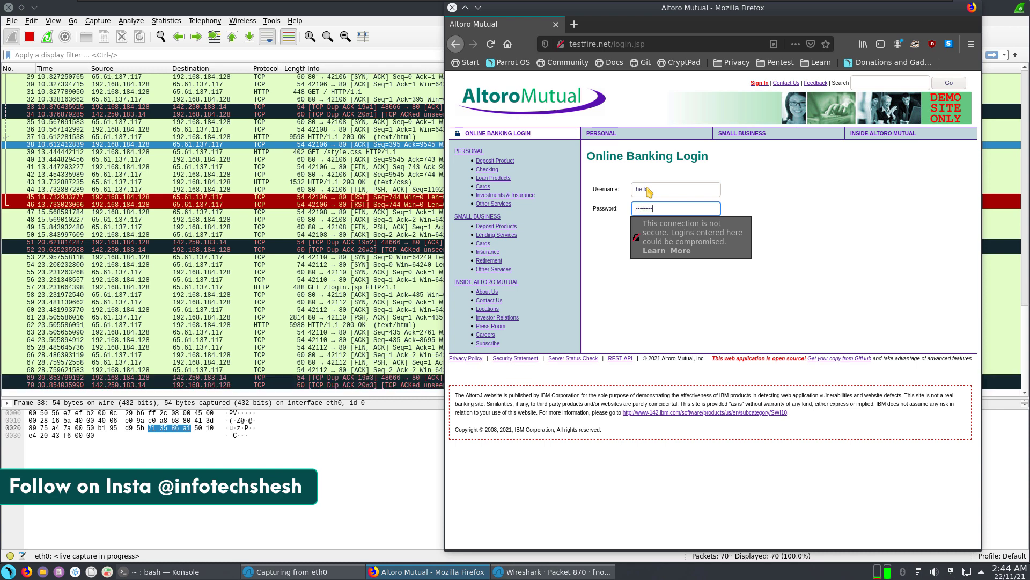
pyautogui.write('•••')
pyautogui.press('Return')
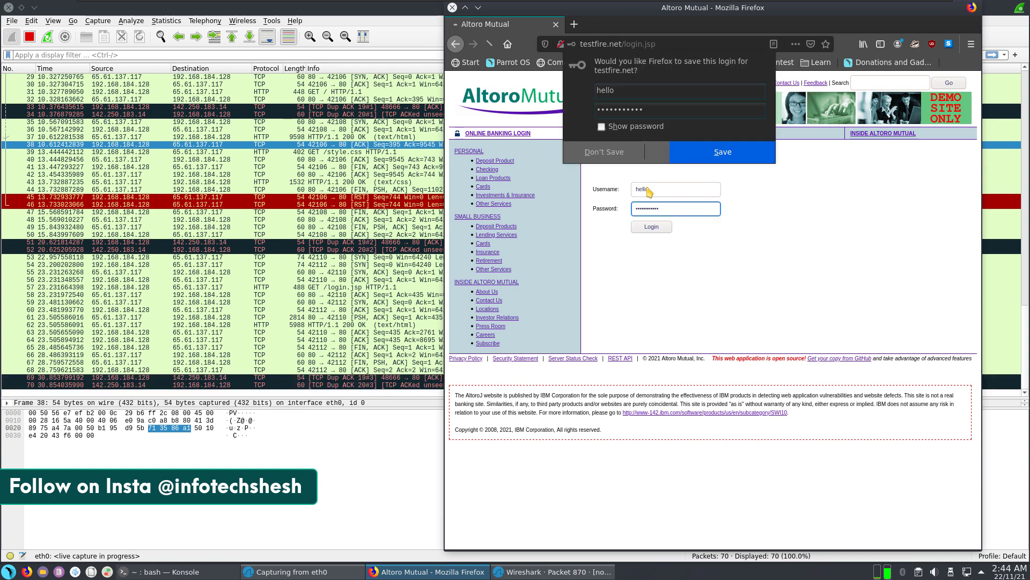
pyautogui.click(699, 162)
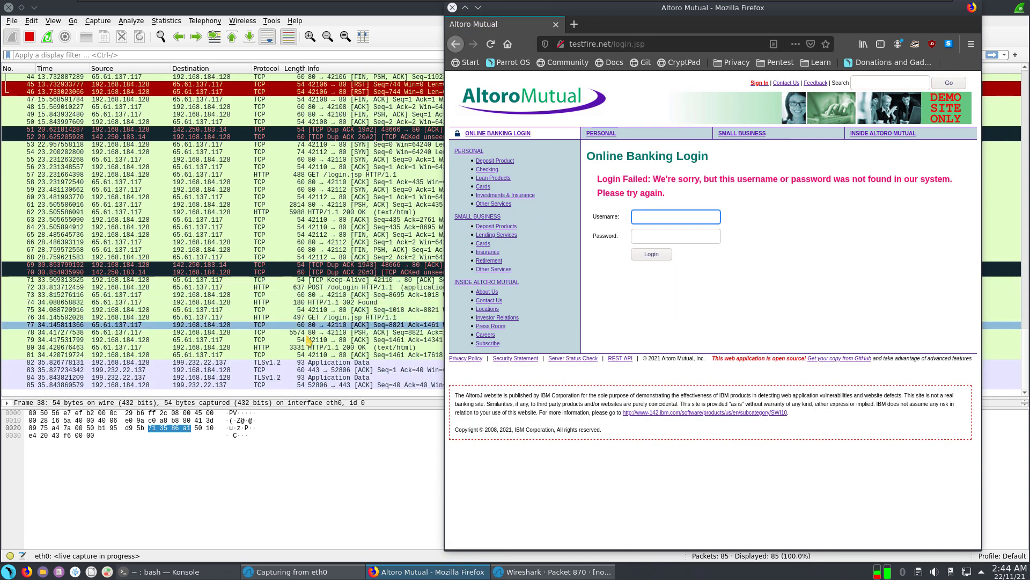
pyautogui.click(268, 332)
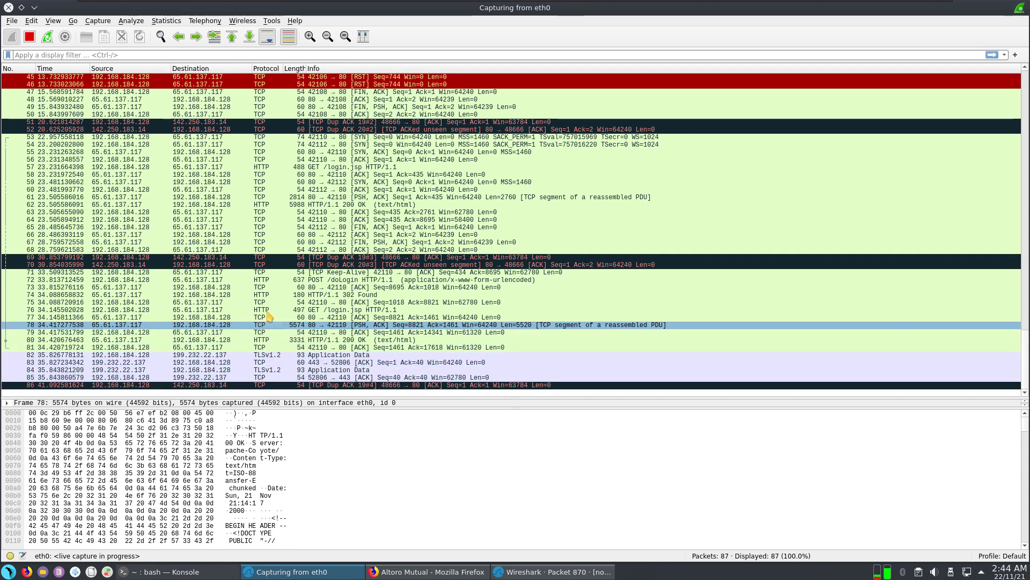
# Step: Stop the eth0 capture at 88 packets, then examine packets 53, 70 and 71
pyautogui.click(253, 130)
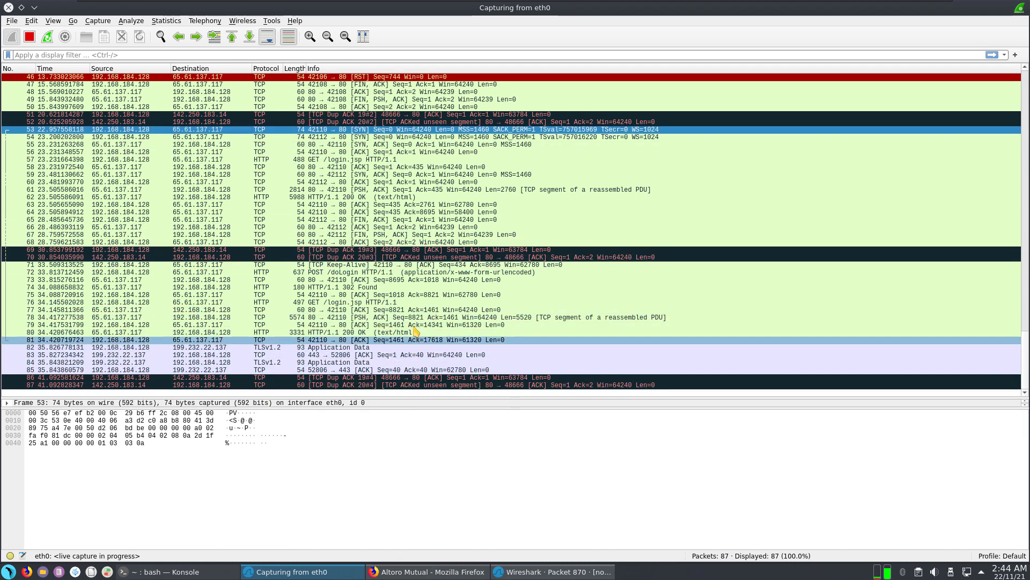
pyautogui.click(30, 36)
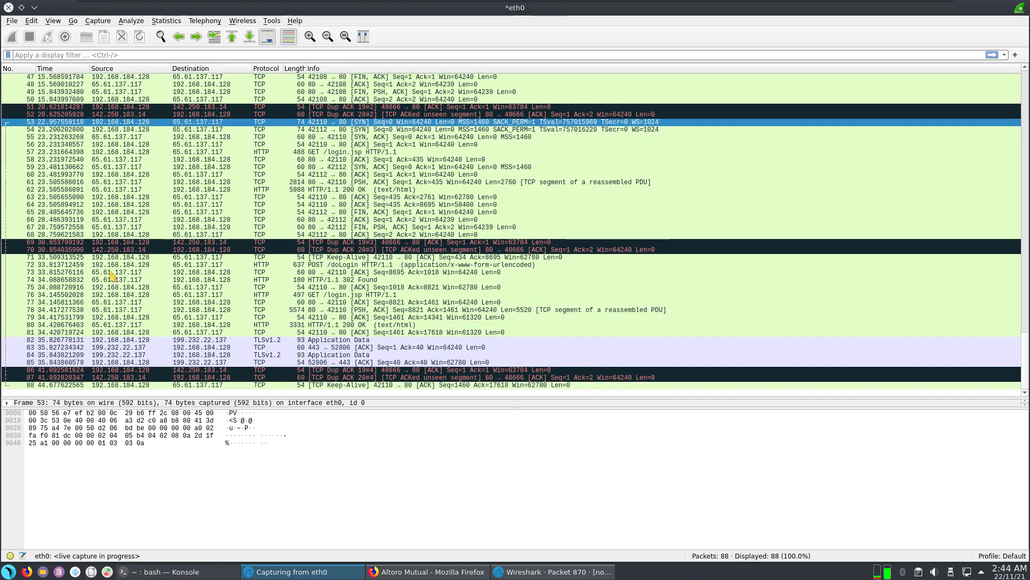
pyautogui.click(161, 421)
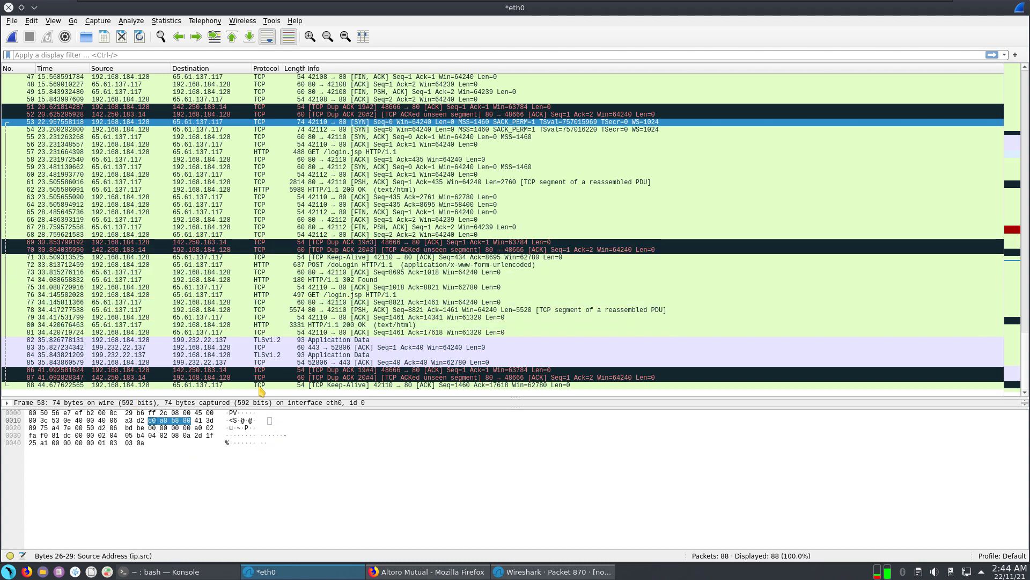
pyautogui.click(196, 250)
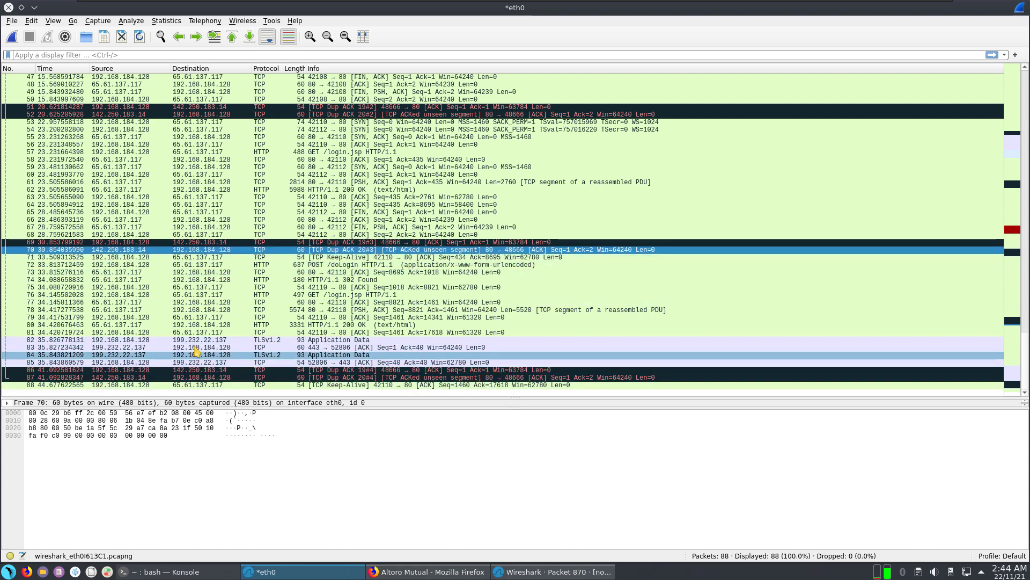
pyautogui.click(272, 258)
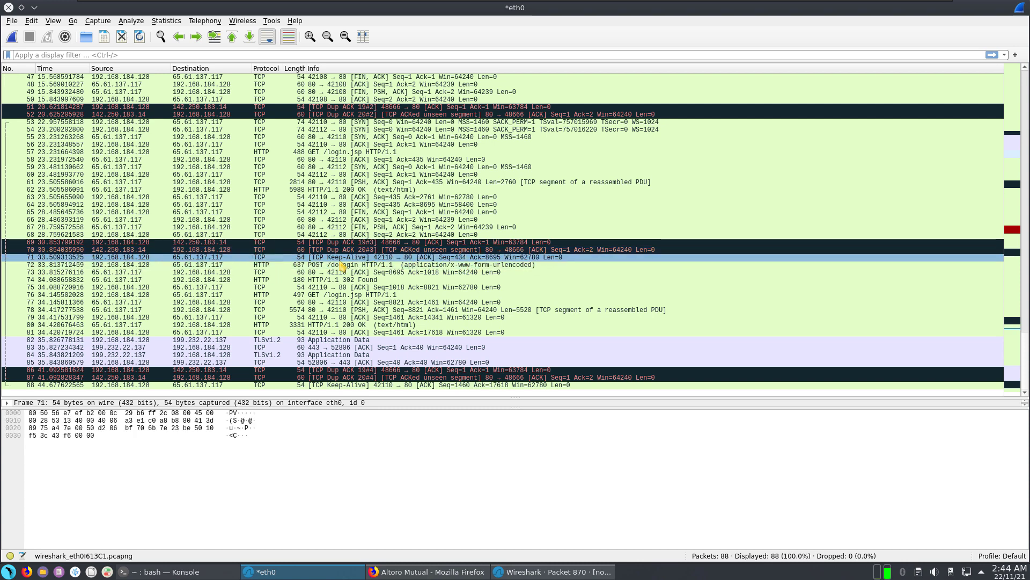
# Step: Follow packet 71's TCP stream and highlight the request headers, JSESSIONID cookie and response headers
pyautogui.rightClick(340, 258)
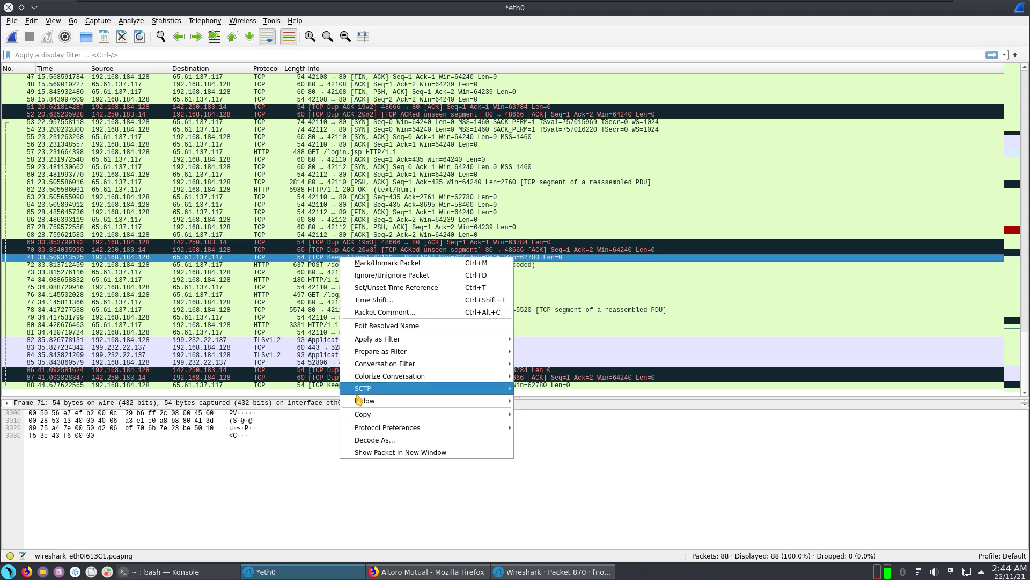
pyautogui.moveTo(373, 416)
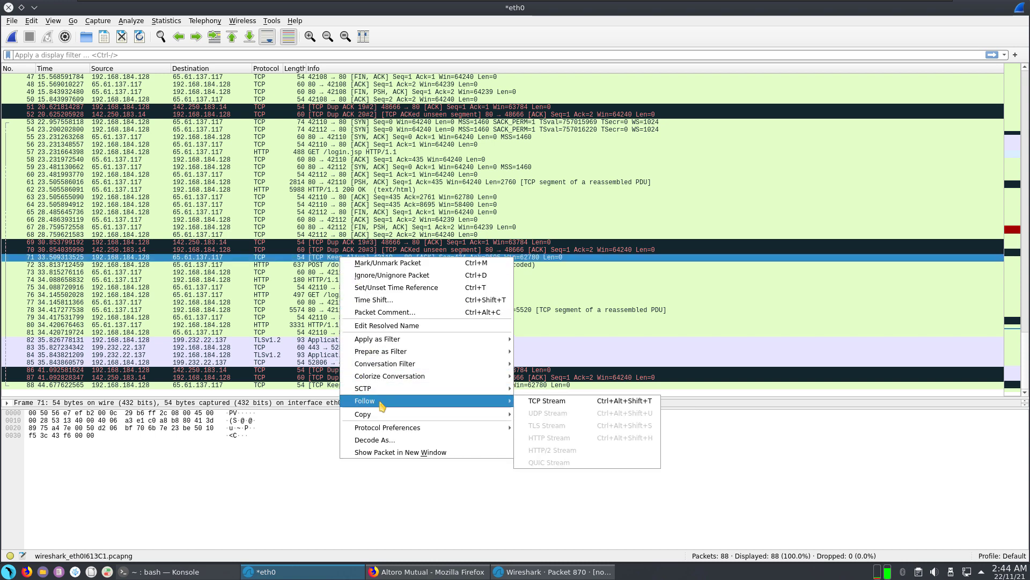
pyautogui.click(541, 405)
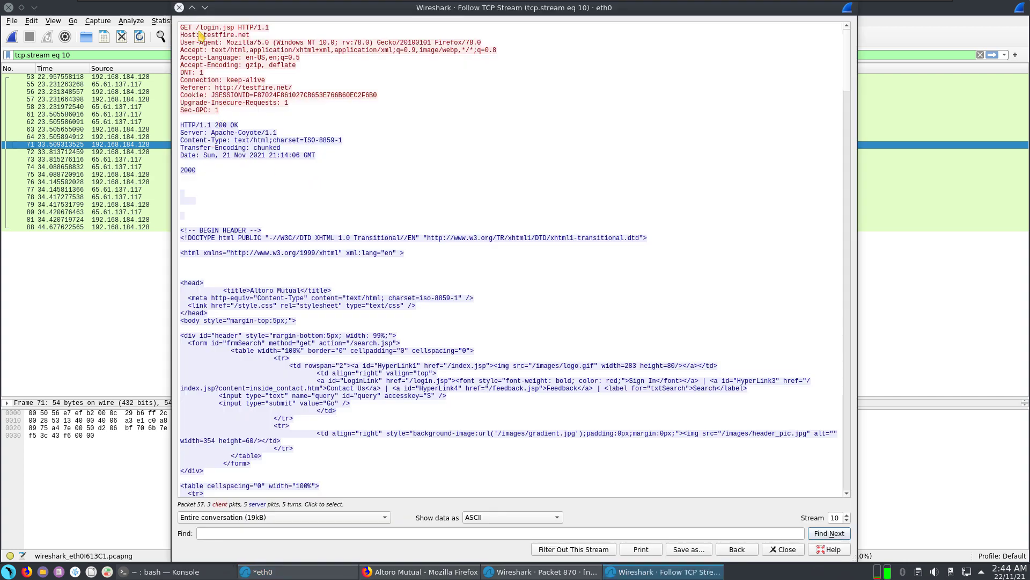
pyautogui.moveTo(181, 27); pyautogui.dragTo(409, 60)
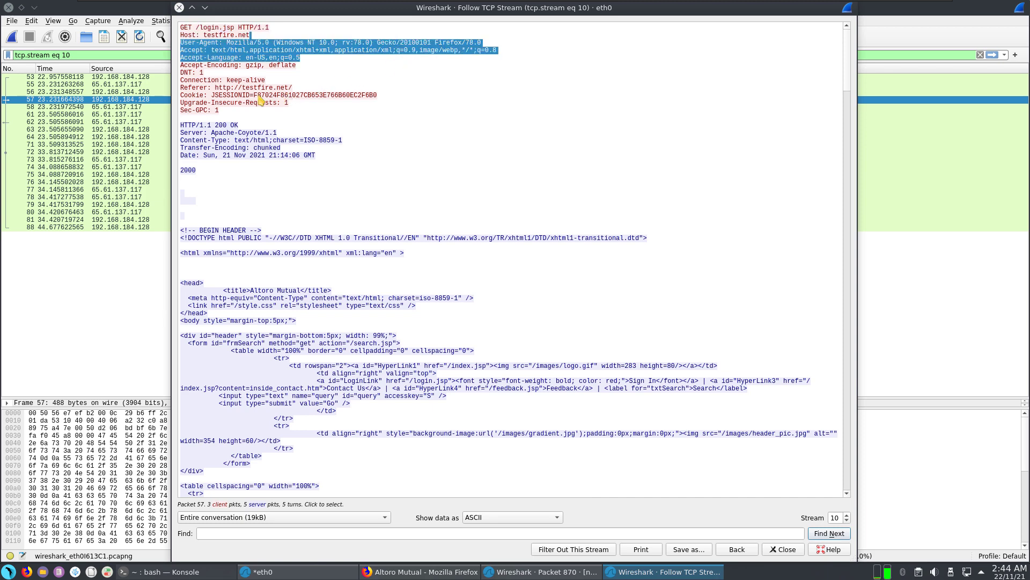
pyautogui.moveTo(210, 97); pyautogui.dragTo(365, 98)
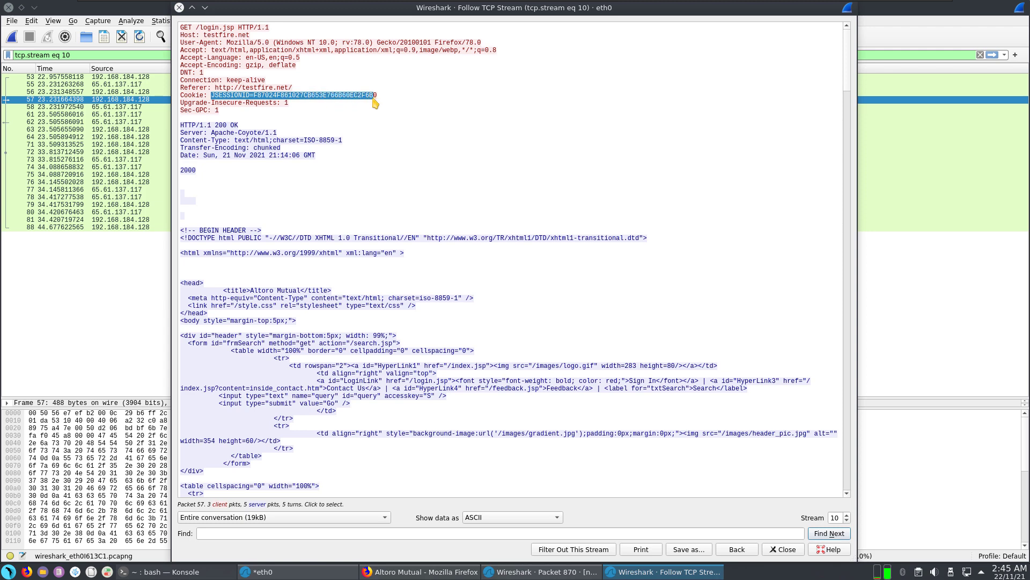
pyautogui.moveTo(200, 133); pyautogui.dragTo(273, 171)
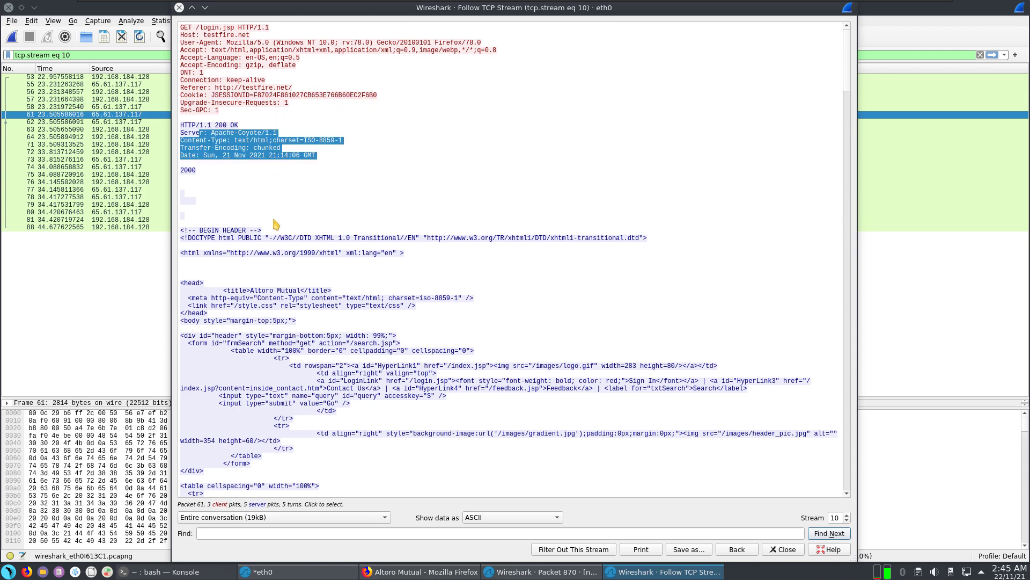
pyautogui.moveTo(196, 231); pyautogui.dragTo(349, 269)
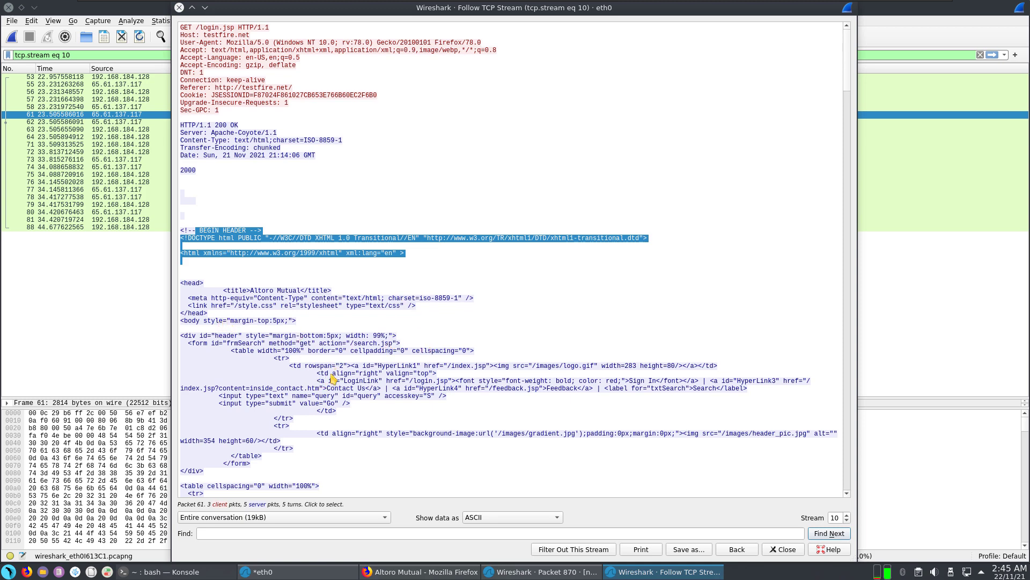
# Step: Review the login page HTML, highlighting the passw form field, then close the stream view
pyautogui.moveTo(332, 374); pyautogui.dragTo(393, 376)
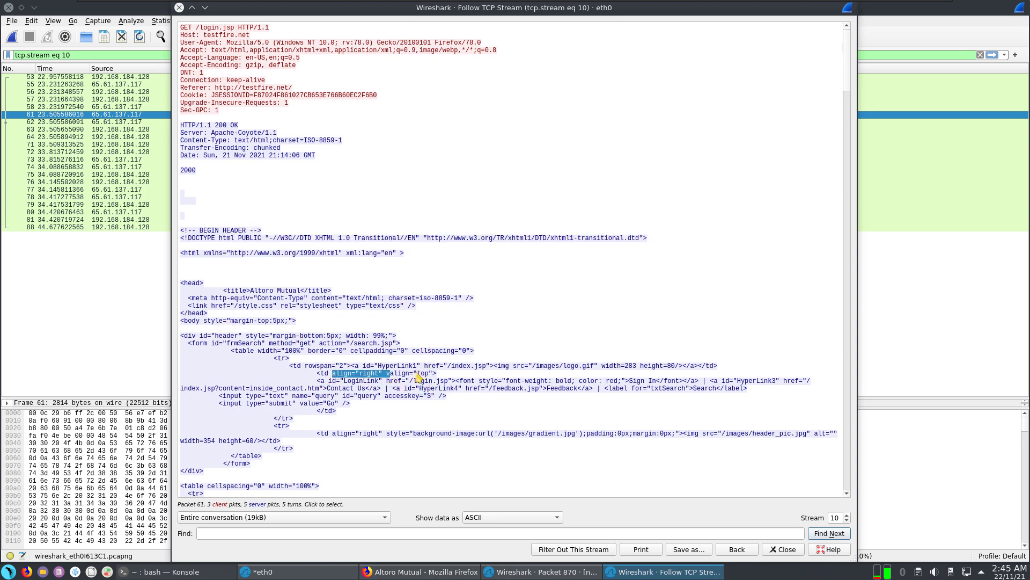
pyautogui.scroll(-8, 359, 417)
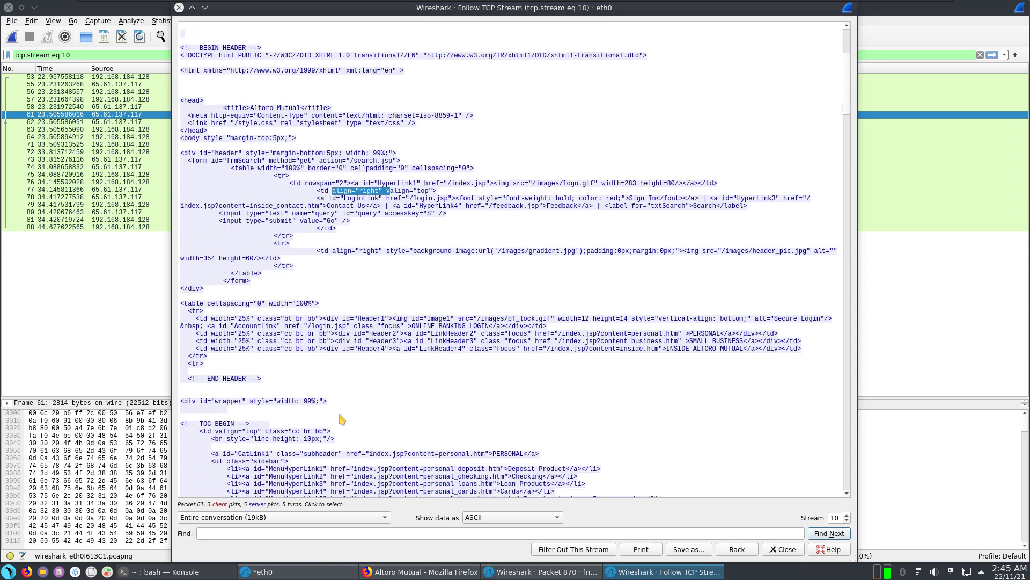
pyautogui.scroll(-20, 342, 419)
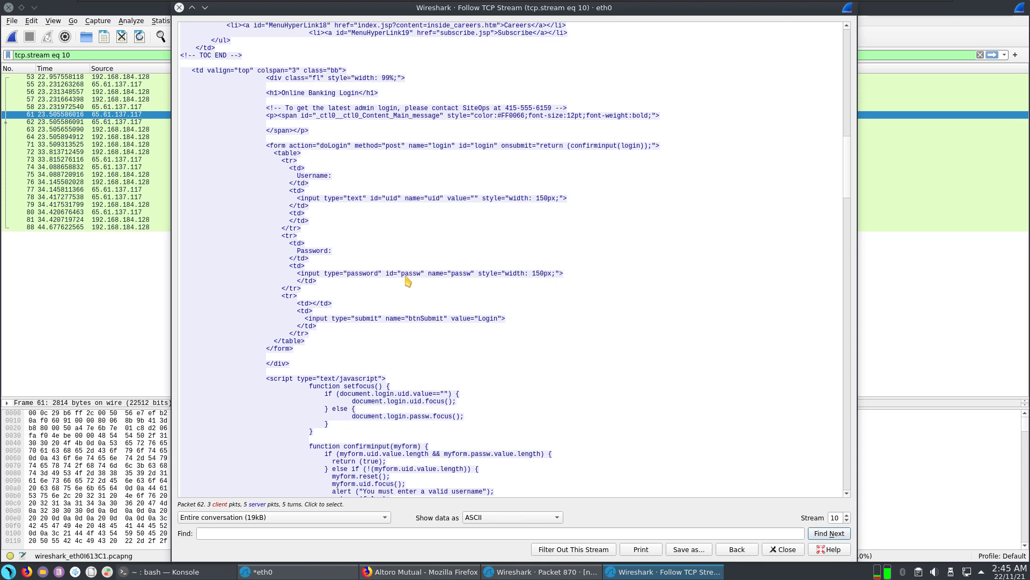
pyautogui.moveTo(378, 275); pyautogui.dragTo(516, 278)
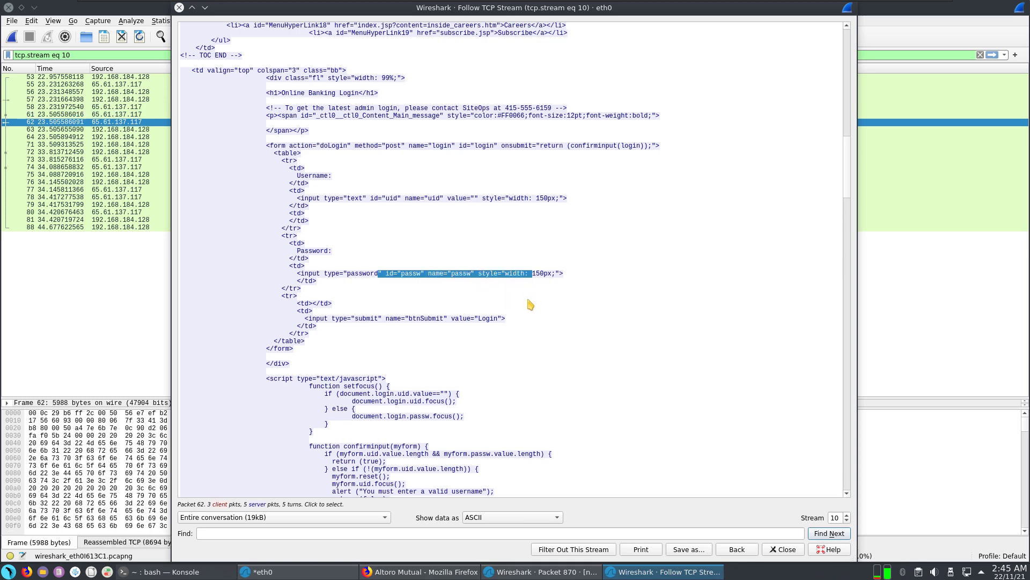
pyautogui.scroll(-2, 529, 307)
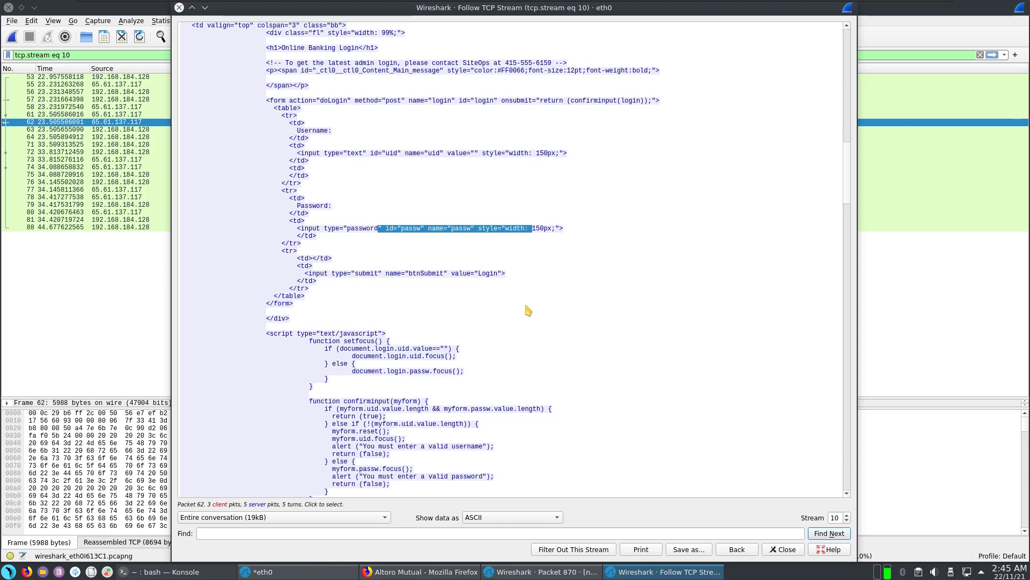
pyautogui.scroll(12, 443, 358)
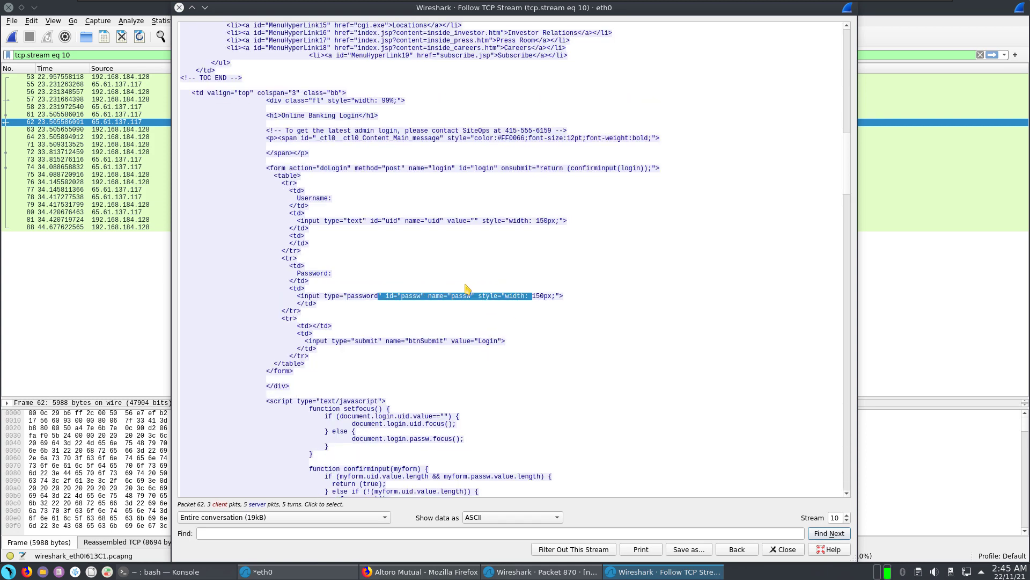
pyautogui.click(179, 8)
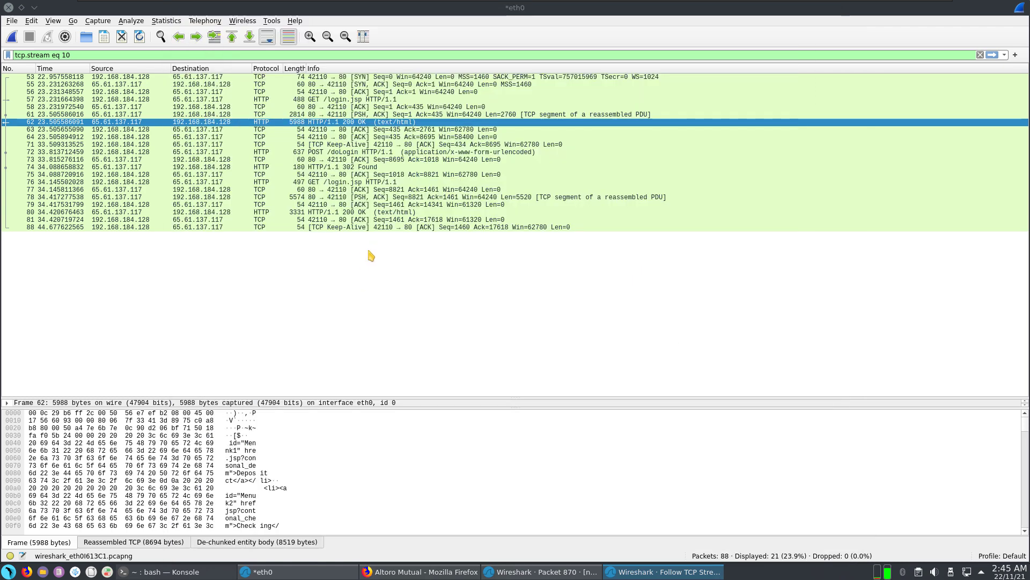
pyautogui.rightClick(268, 121)
pyautogui.moveTo(319, 259)
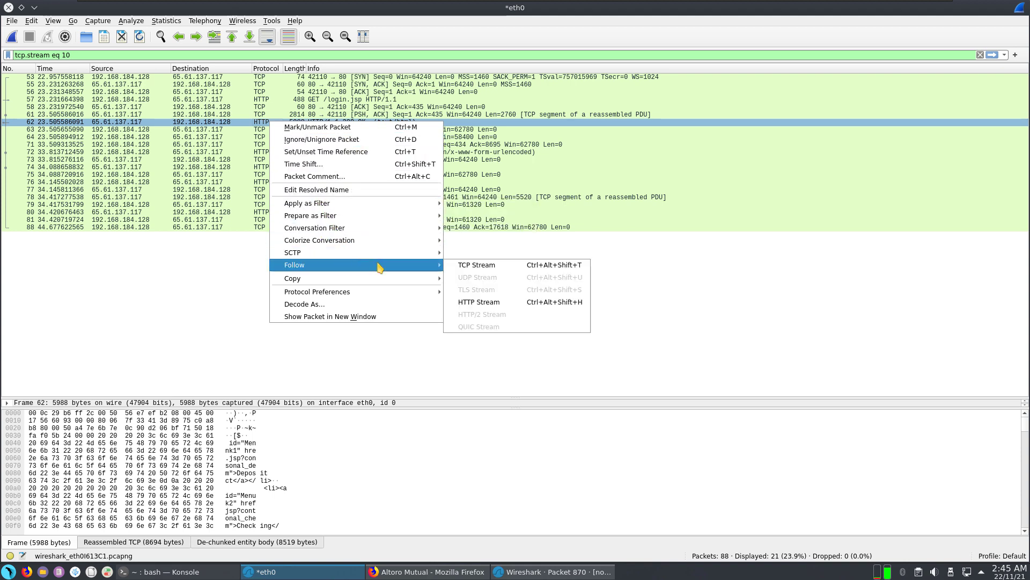
pyautogui.click(527, 301)
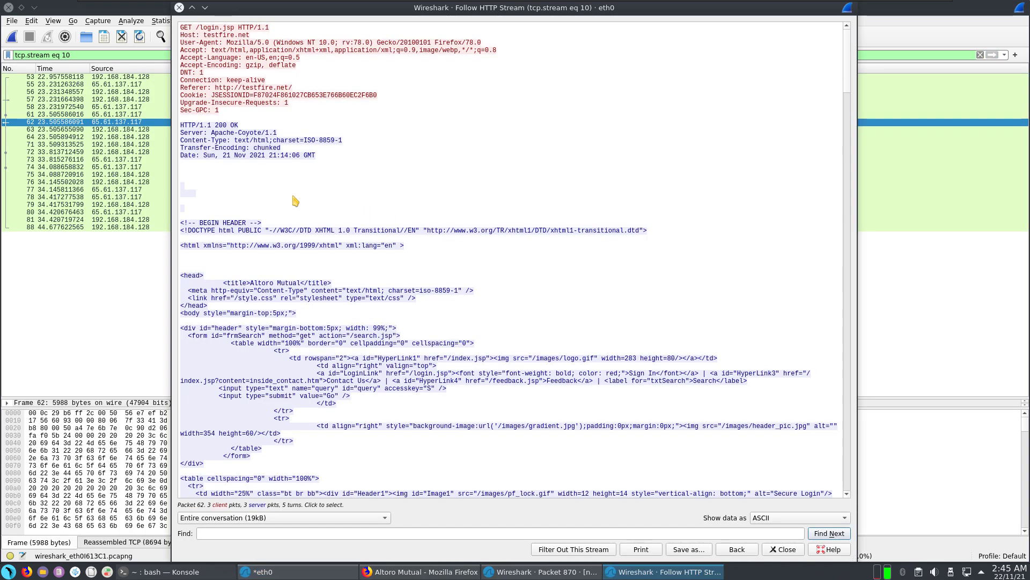
pyautogui.click(179, 8)
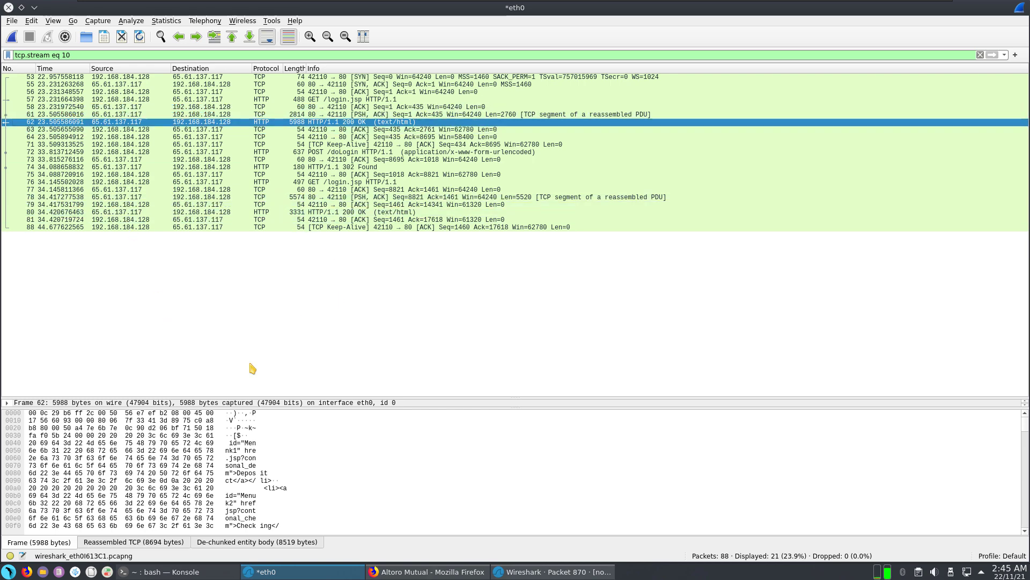
pyautogui.click(242, 451)
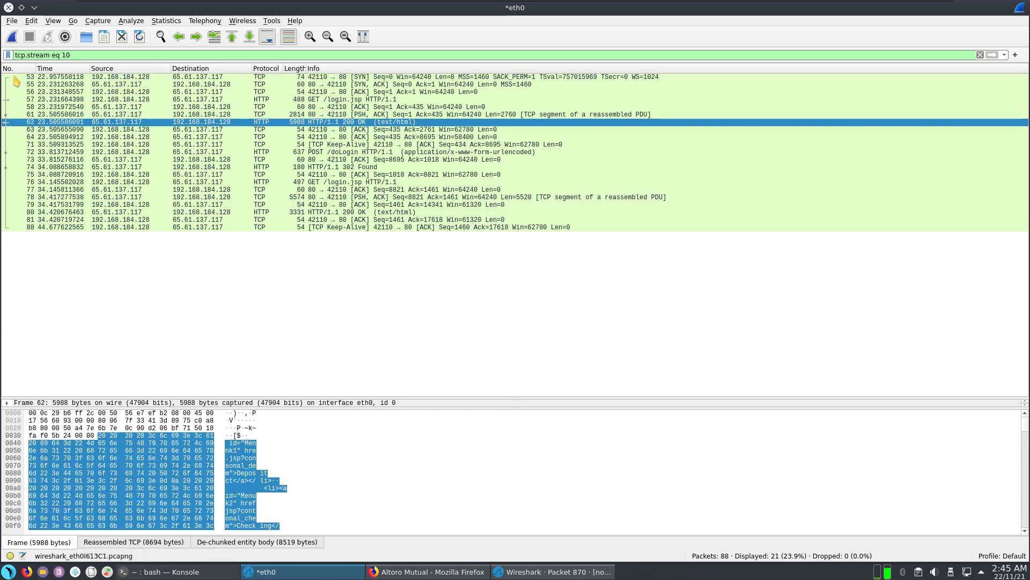
pyautogui.click(61, 102)
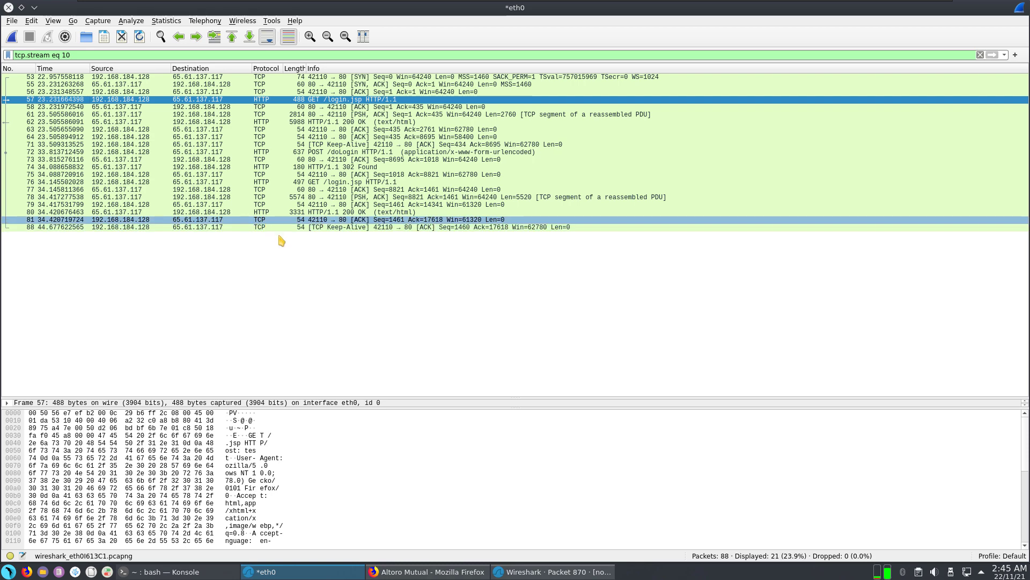
pyautogui.click(358, 311)
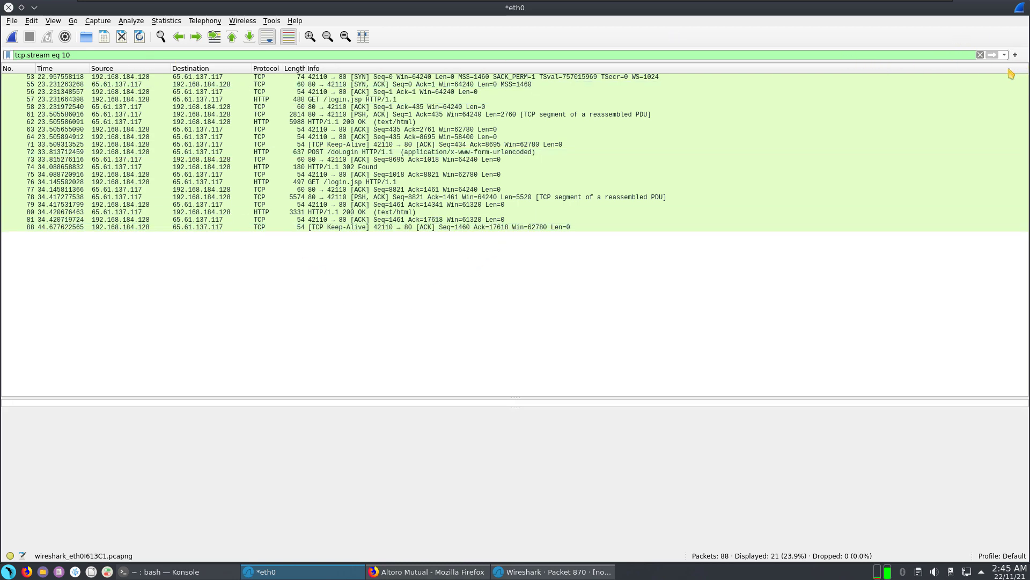
# Step: Clear the stream filter and browse packet 41's Frame details in its own window
pyautogui.click(980, 54)
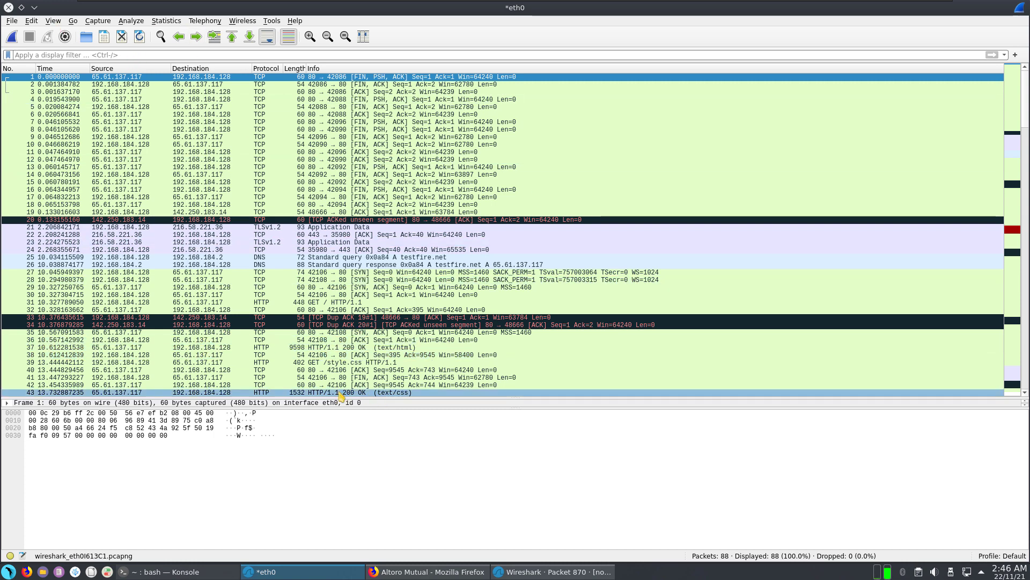
pyautogui.click(194, 377)
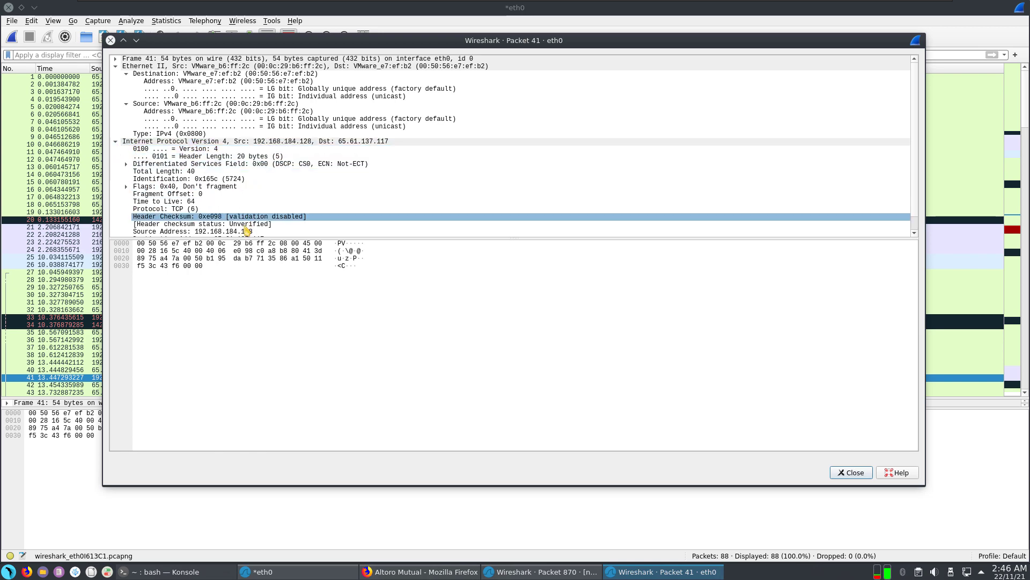
pyautogui.click(215, 103)
pyautogui.press('Up')
pyautogui.press('Up')
pyautogui.press('Up')
pyautogui.press('Up')
pyautogui.press('Up')
pyautogui.press('Up')
pyautogui.press('Right')
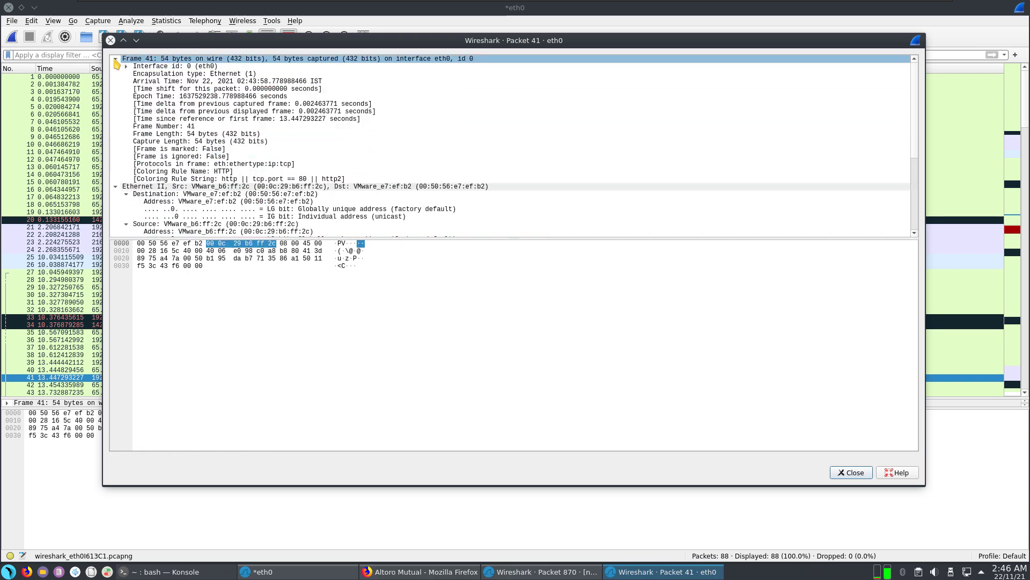
pyautogui.press('Down')
pyautogui.press('Down')
pyautogui.press('Down')
pyautogui.press('Down')
pyautogui.press('Down')
pyautogui.press('Down')
pyautogui.press('Down')
pyautogui.press('Down')
pyautogui.press('Down')
pyautogui.press('Down')
pyautogui.press('Down')
pyautogui.press('Down')
pyautogui.press('Down')
pyautogui.press('Down')
pyautogui.press('Down')
pyautogui.press('Down')
pyautogui.press('Down')
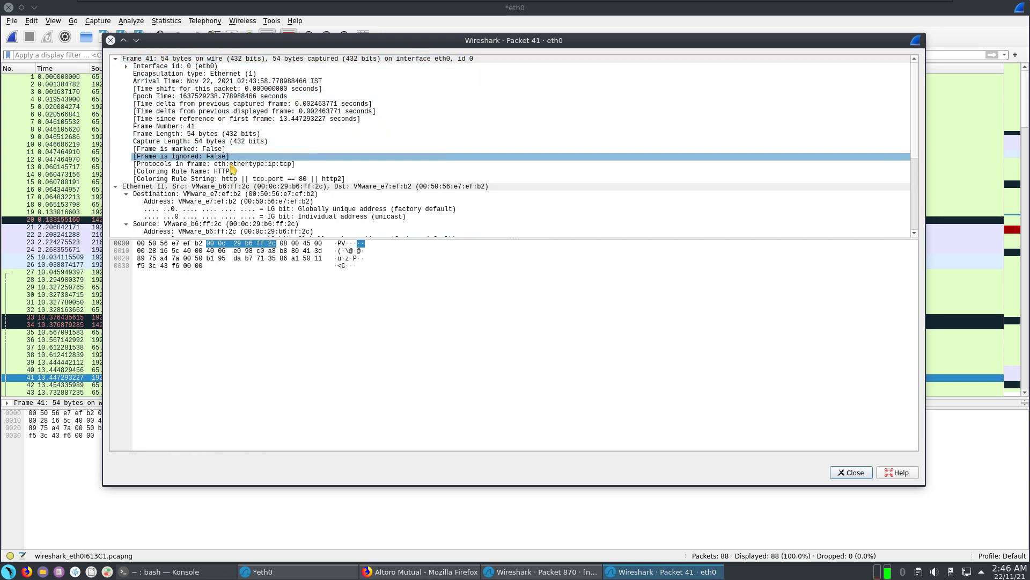
pyautogui.click(110, 39)
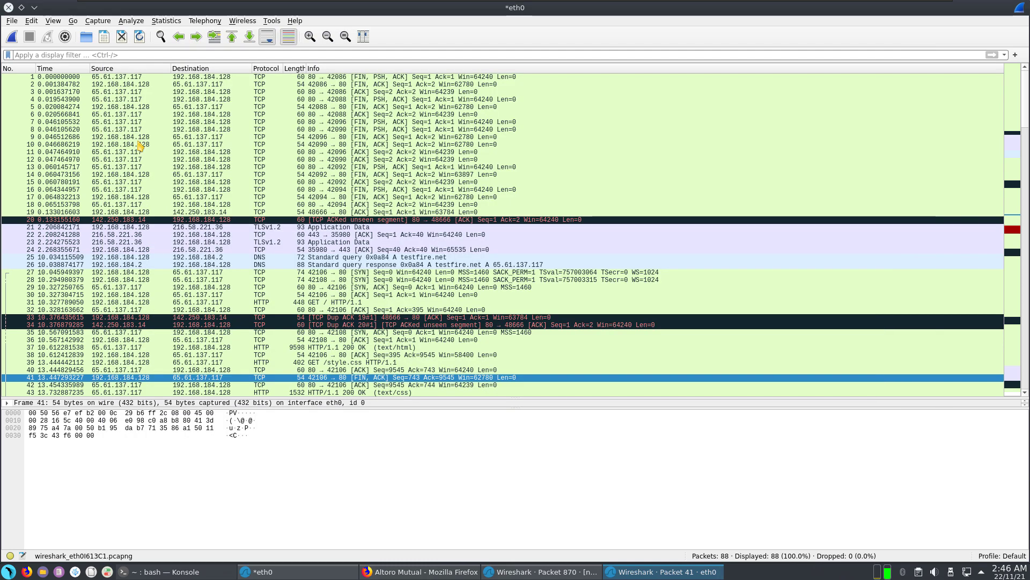
# Step: Follow packet 41's TCP stream (tcp.stream eq 8) to view the GET / exchange, then close it
pyautogui.rightClick(234, 380)
pyautogui.moveTo(289, 355)
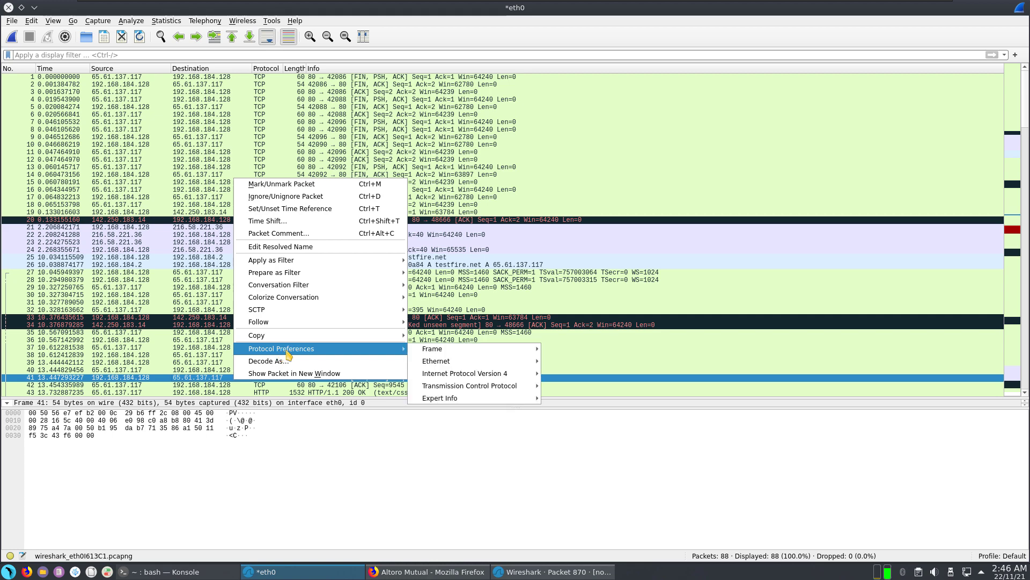
pyautogui.moveTo(414, 360)
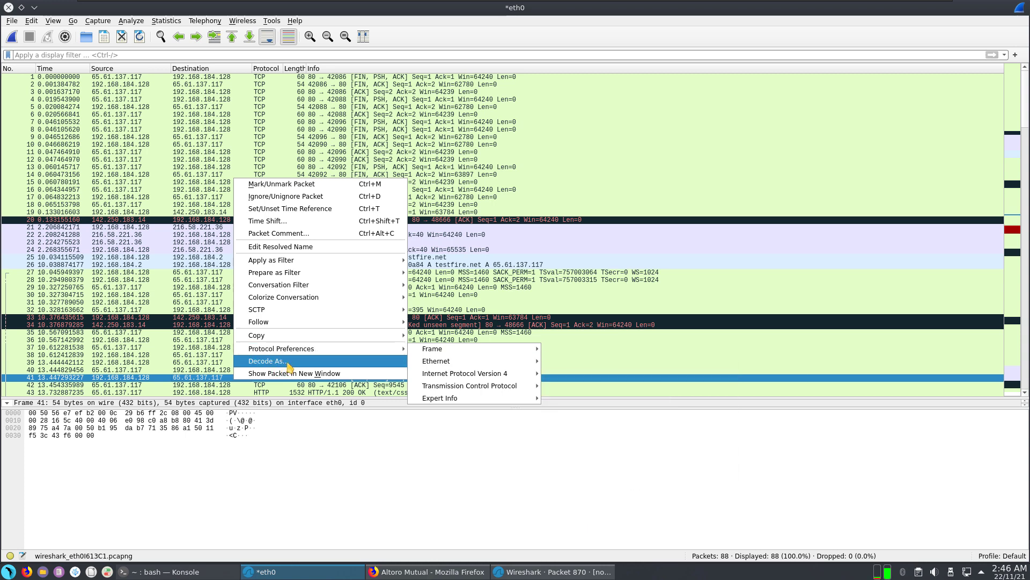
pyautogui.moveTo(340, 325)
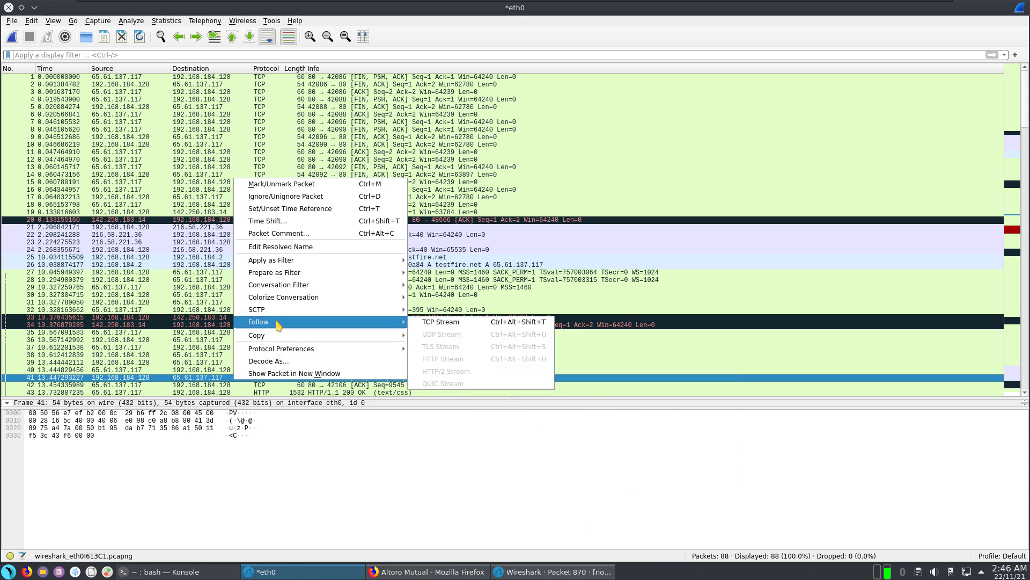
pyautogui.click(440, 323)
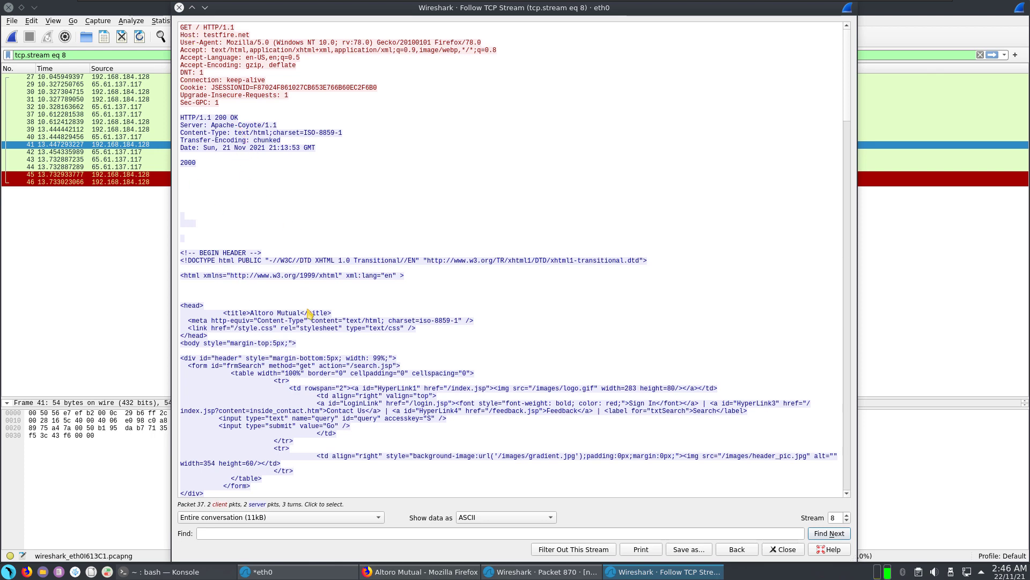
pyautogui.click(376, 455)
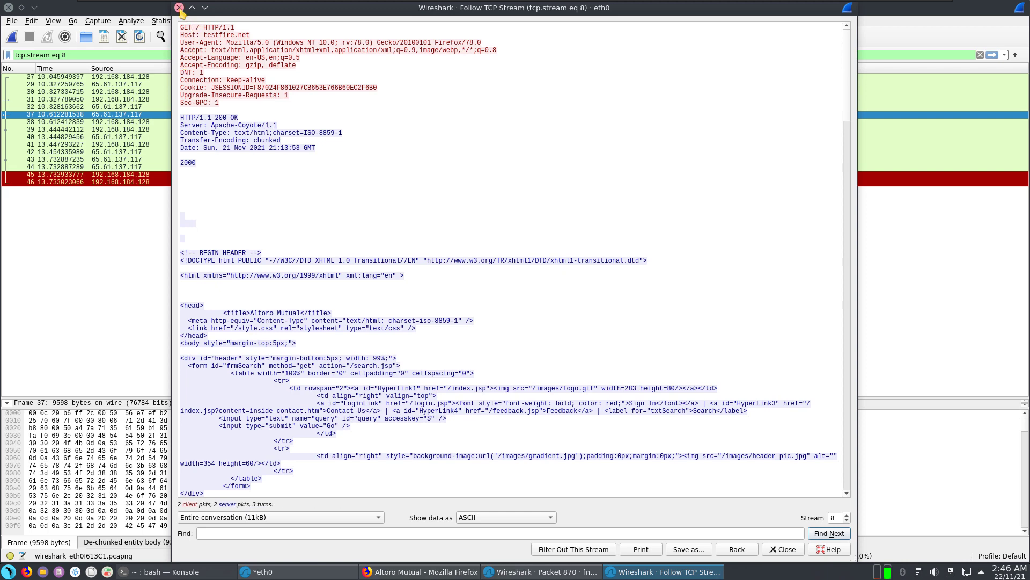
pyautogui.click(179, 8)
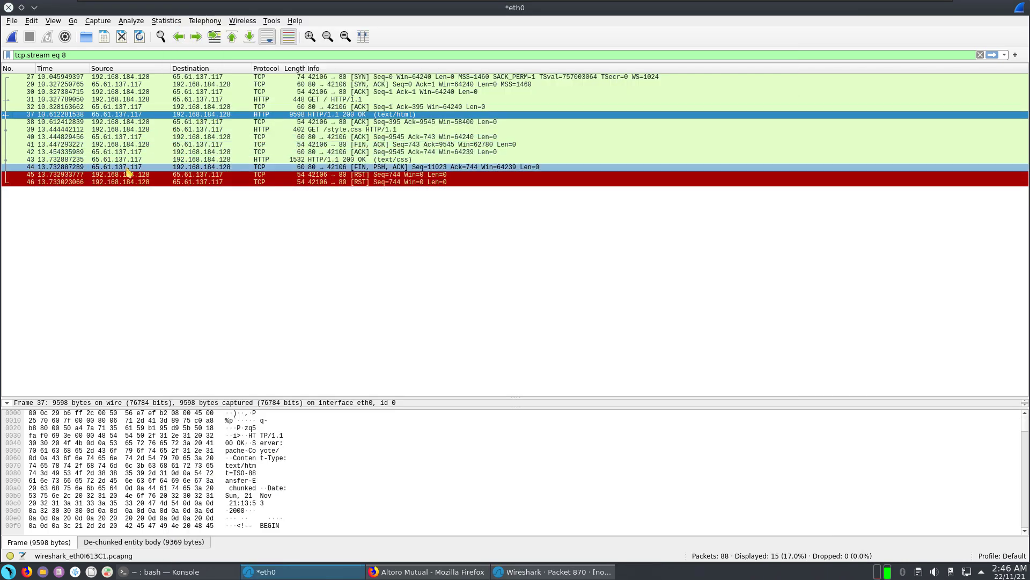
pyautogui.rightClick(139, 110)
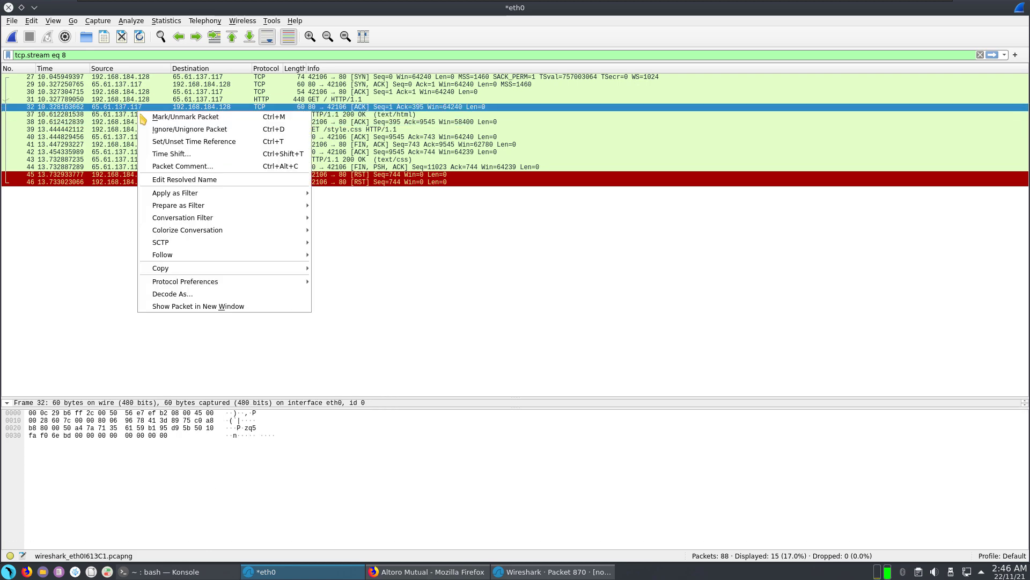
pyautogui.click(122, 118)
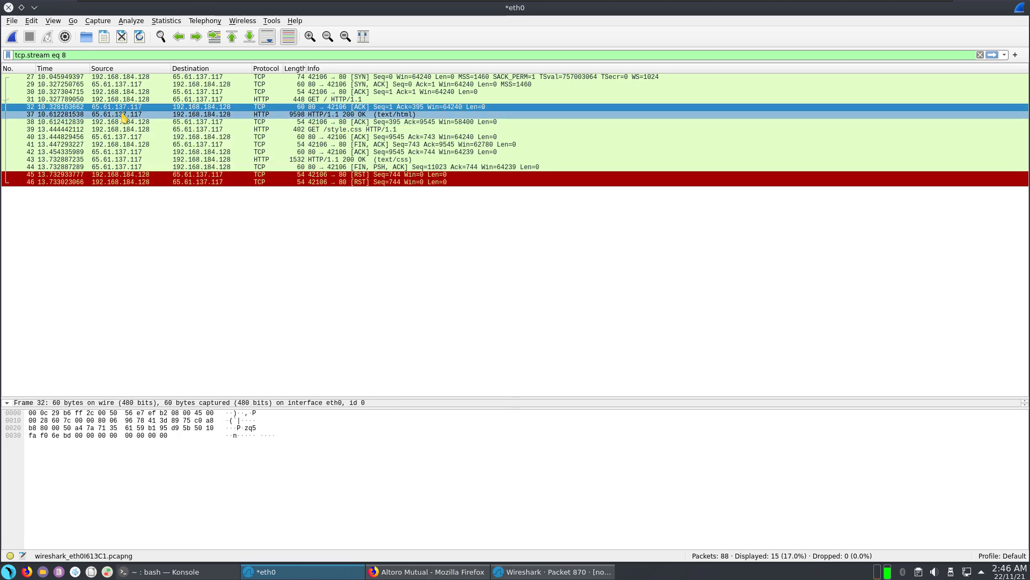
pyautogui.rightClick(124, 116)
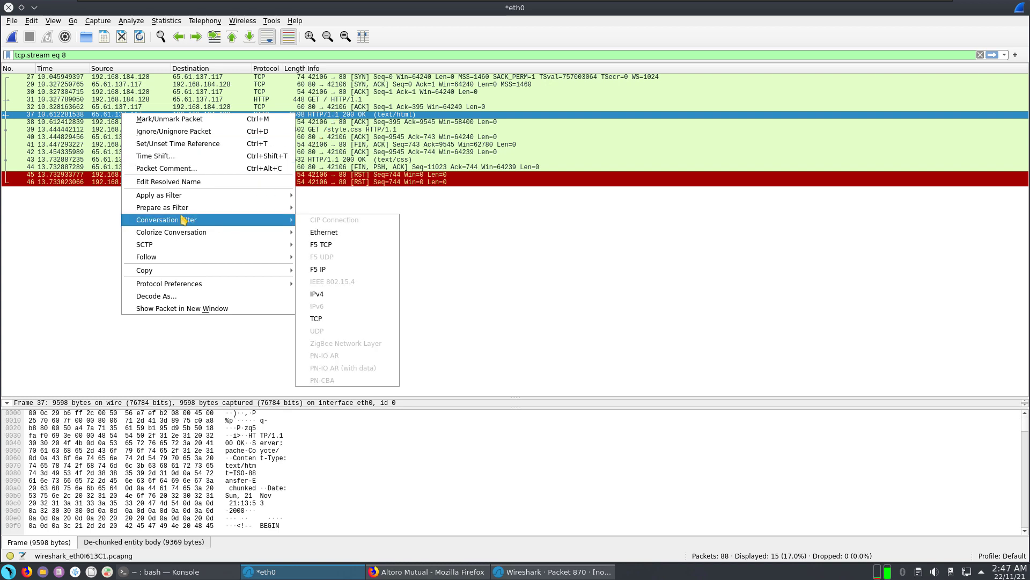
pyautogui.moveTo(167, 246)
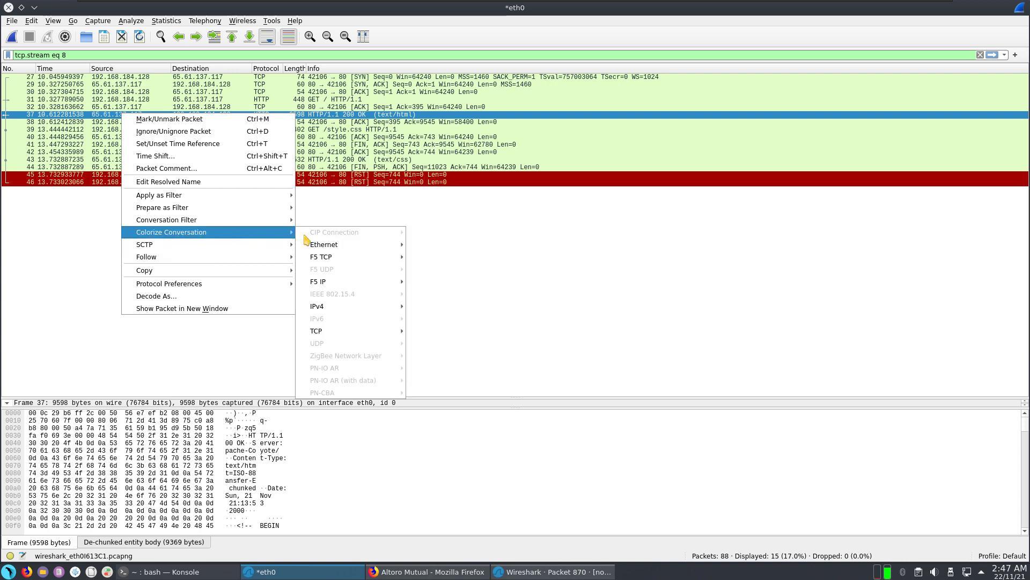
pyautogui.moveTo(334, 245)
pyautogui.moveTo(189, 222)
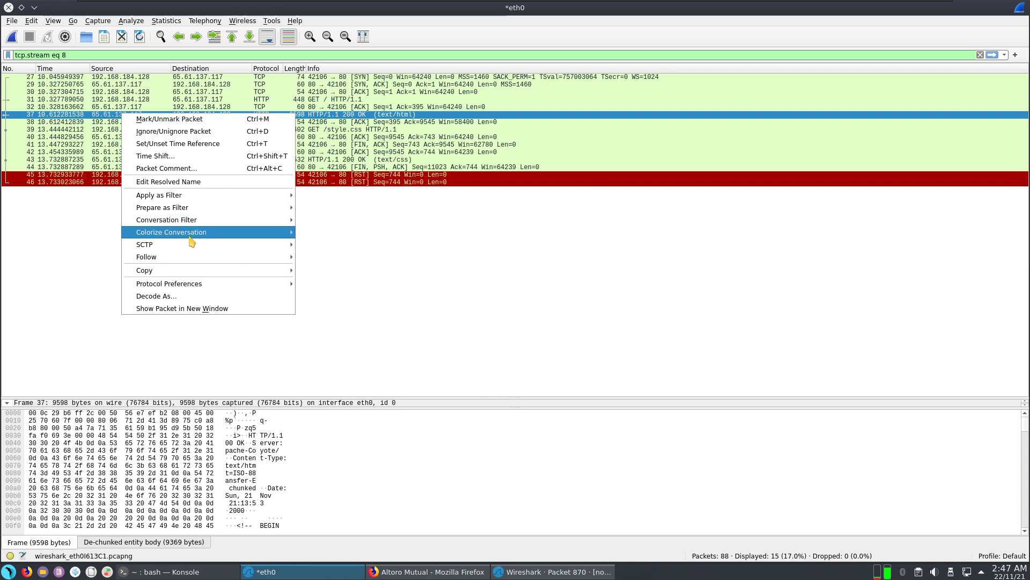
pyautogui.moveTo(190, 257)
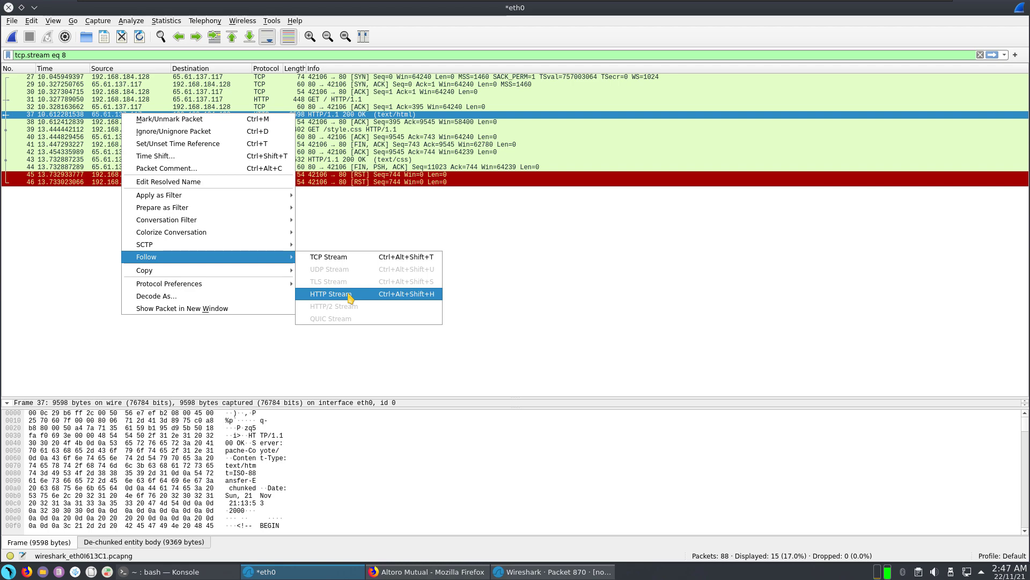
pyautogui.click(349, 295)
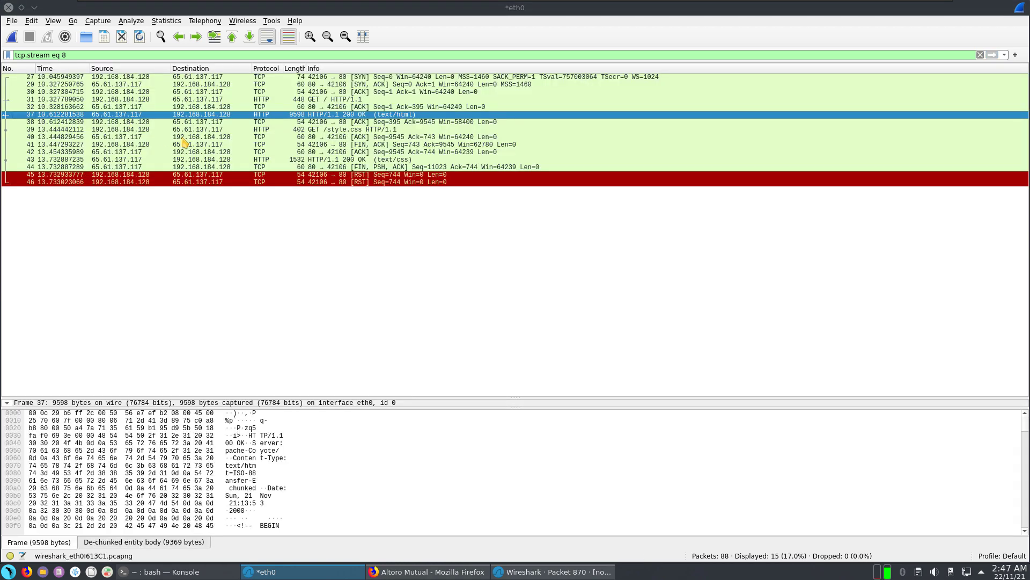
pyautogui.scroll(-15, 295, 372)
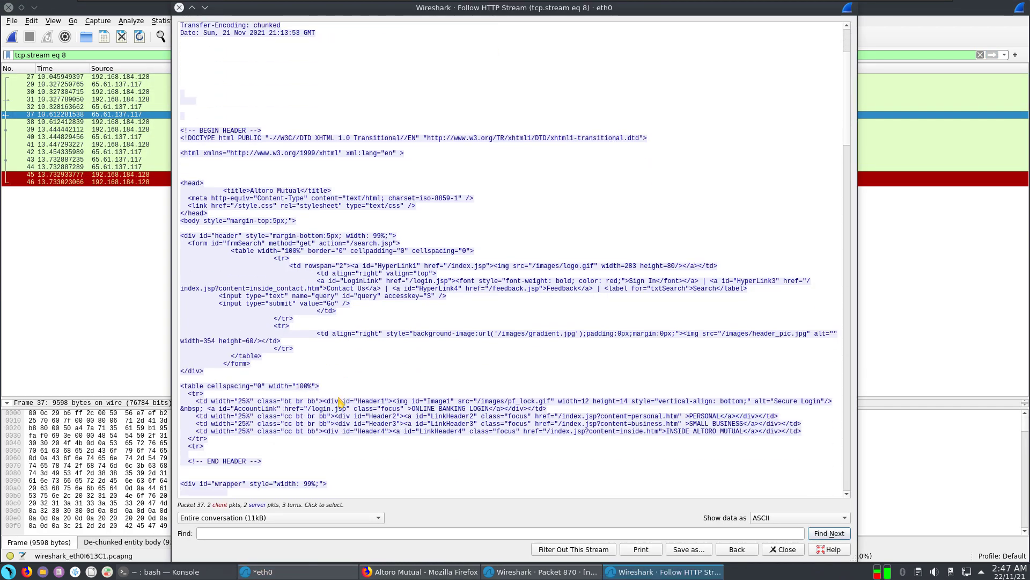
pyautogui.scroll(-12, 340, 401)
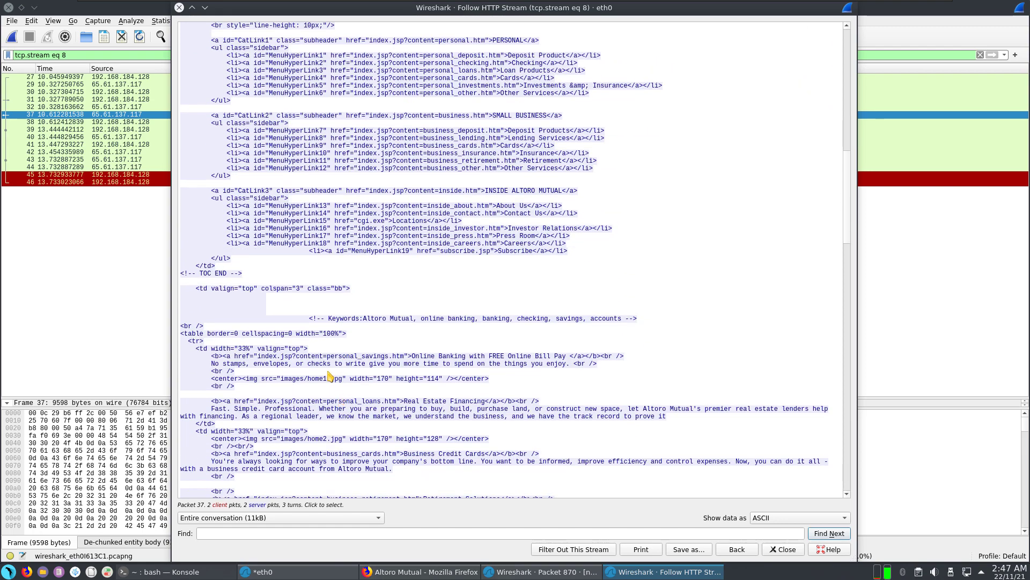
pyautogui.scroll(-10, 324, 377)
pyautogui.scroll(-12, 324, 377)
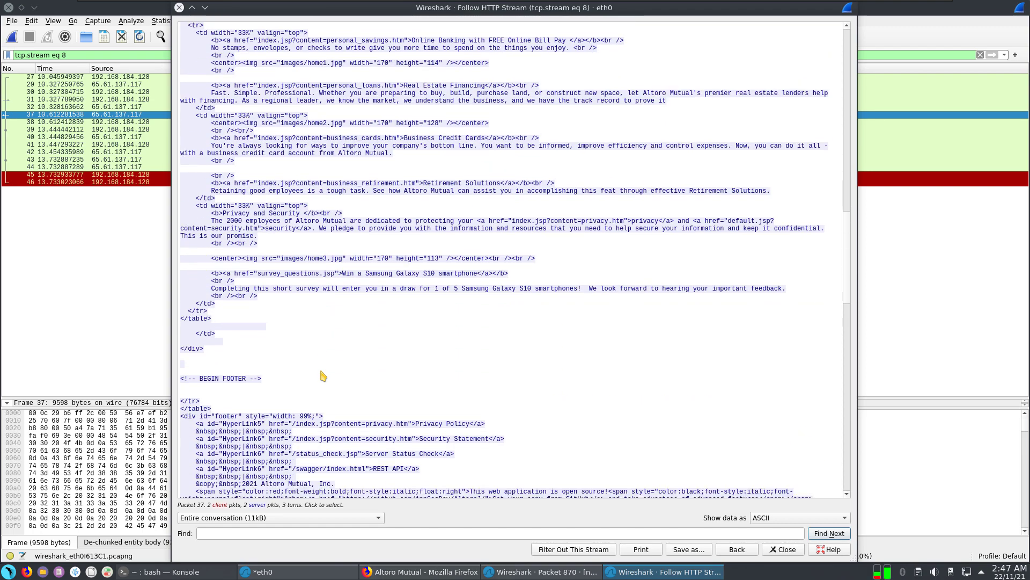
pyautogui.scroll(-3, 317, 369)
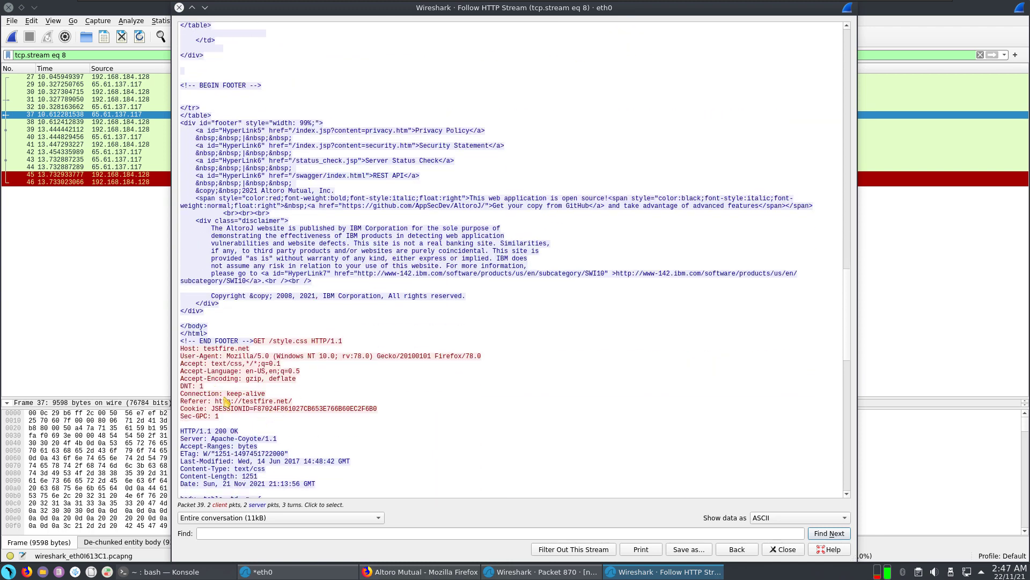
pyautogui.scroll(-2, 226, 402)
pyautogui.scroll(-6, 264, 428)
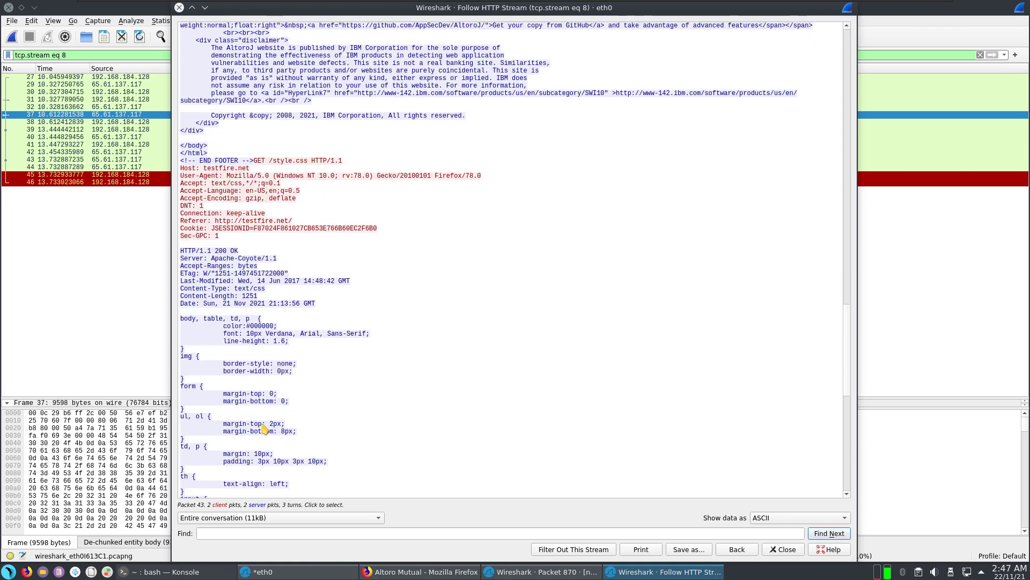
pyautogui.scroll(-18, 264, 428)
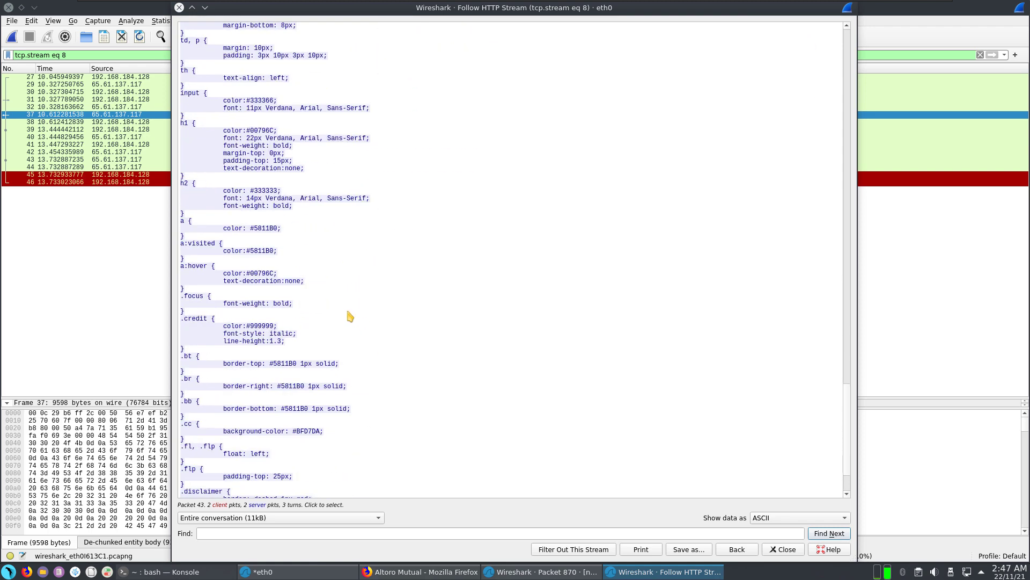
pyautogui.scroll(-3, 344, 316)
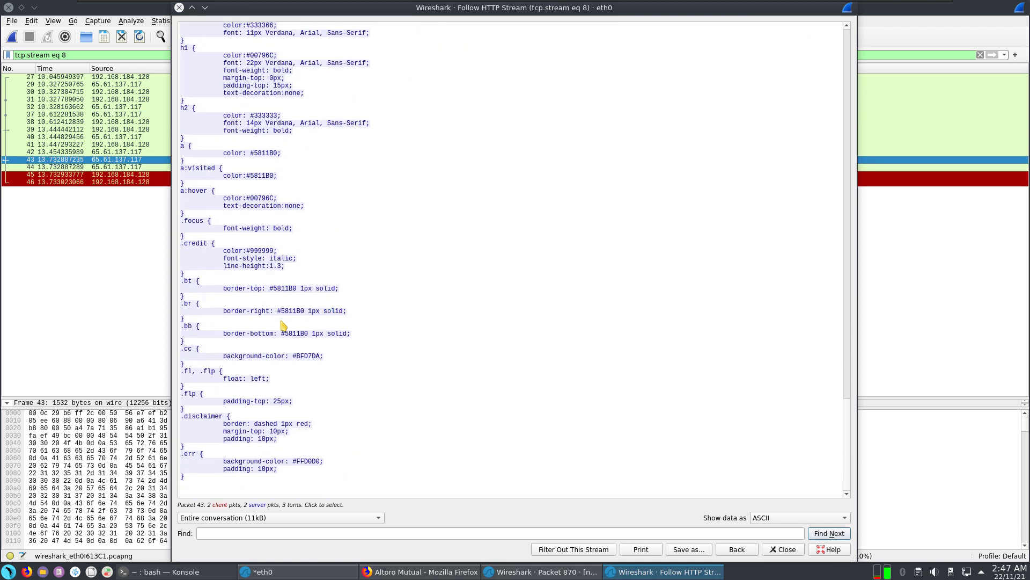
pyautogui.click(180, 7)
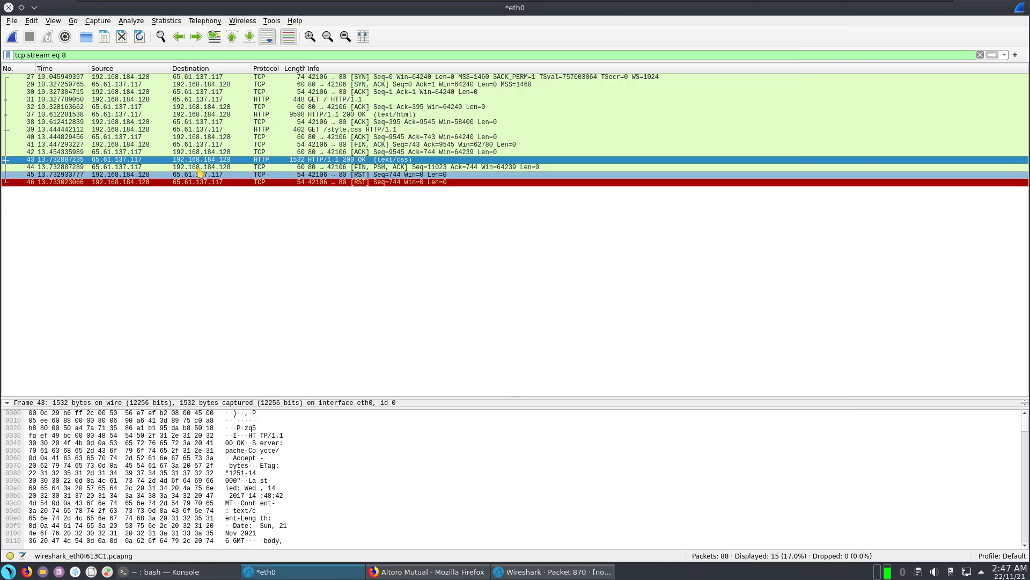
# Step: Remove the tcp.stream eq 8 filter and inspect packet 7 in a separate window
pyautogui.click(176, 154)
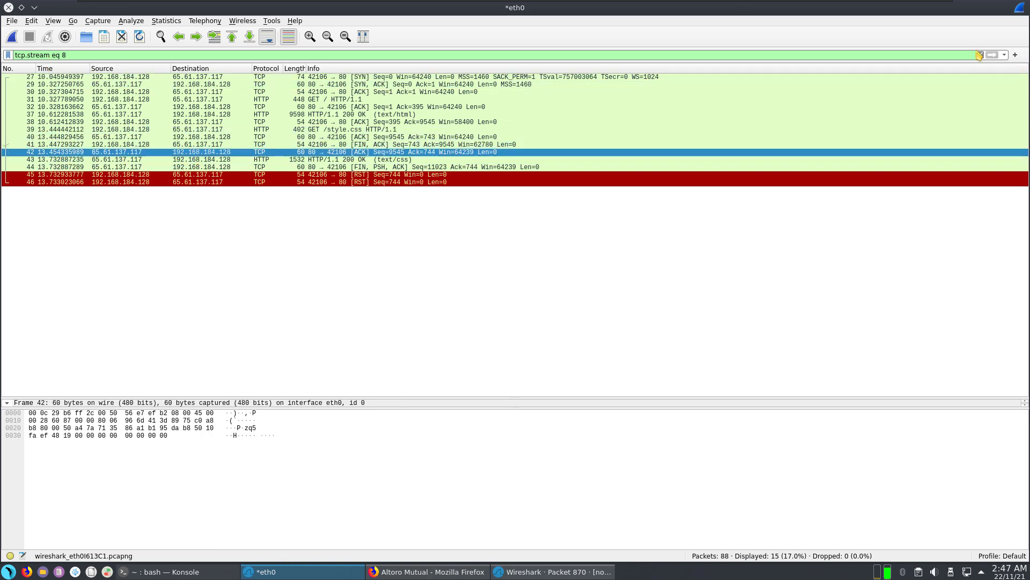
pyautogui.click(981, 54)
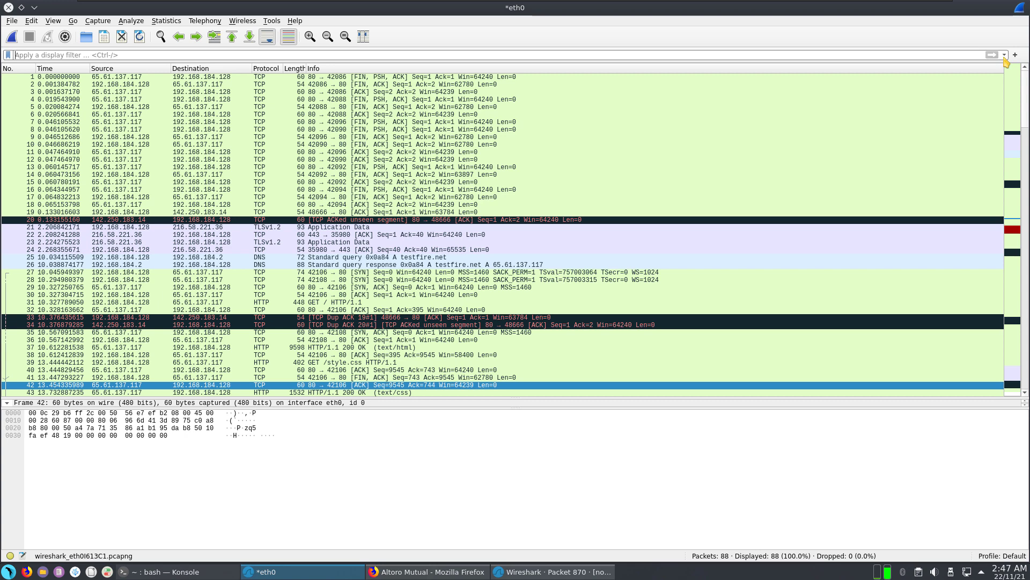
pyautogui.click(1004, 55)
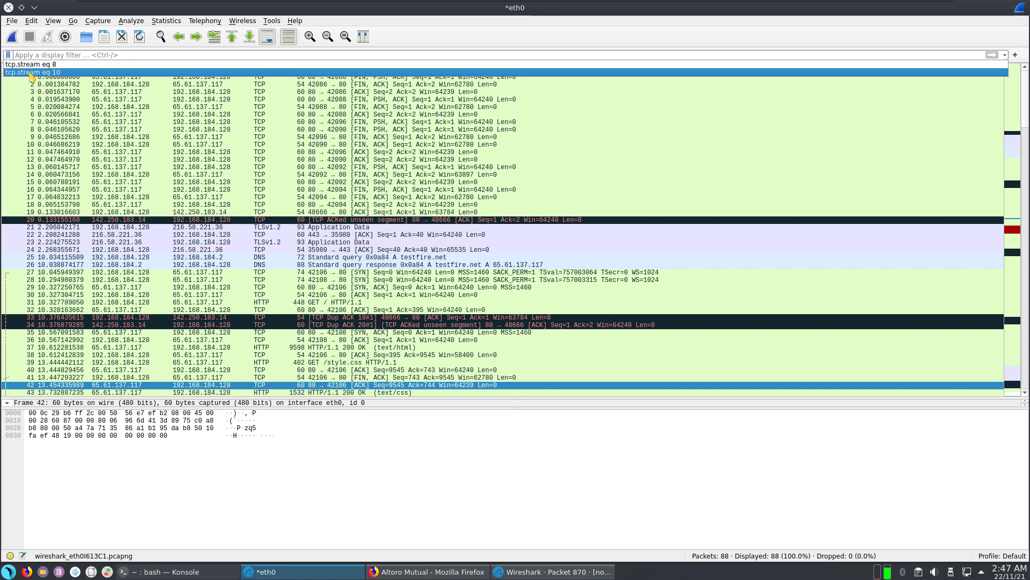
pyautogui.click(75, 193)
pyautogui.click(92, 123)
pyautogui.doubleClick(92, 124)
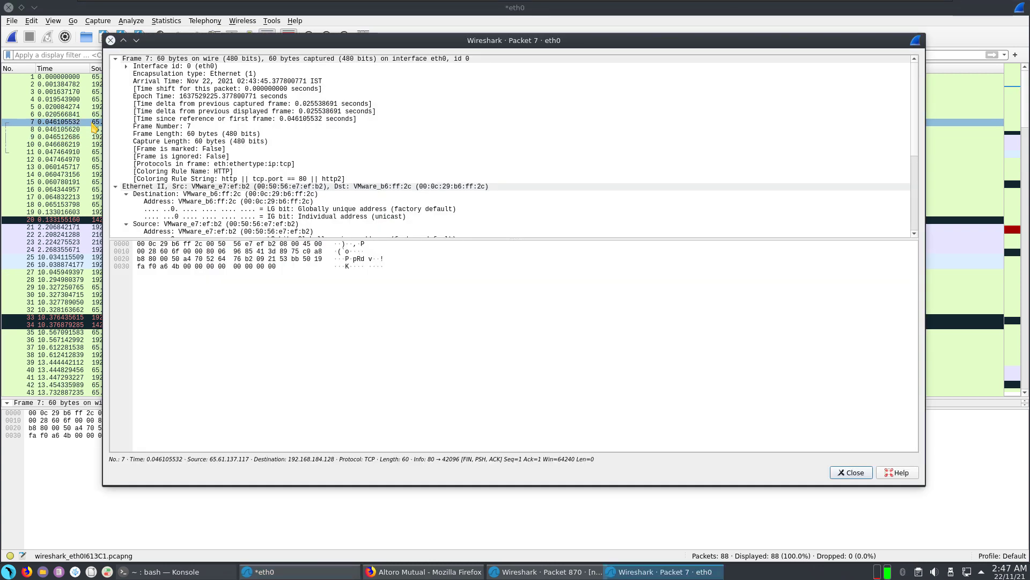
pyautogui.click(153, 67)
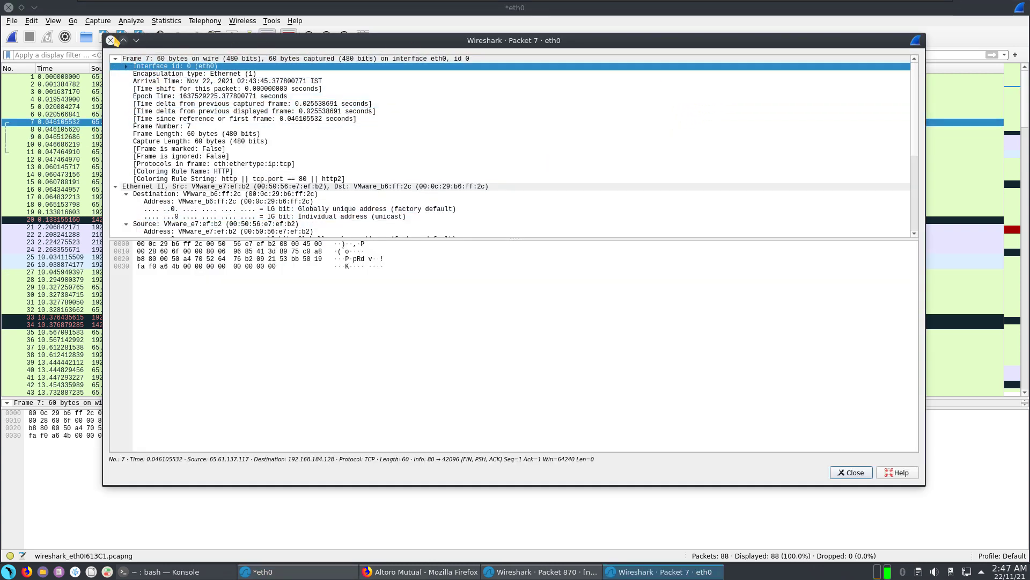
pyautogui.click(110, 40)
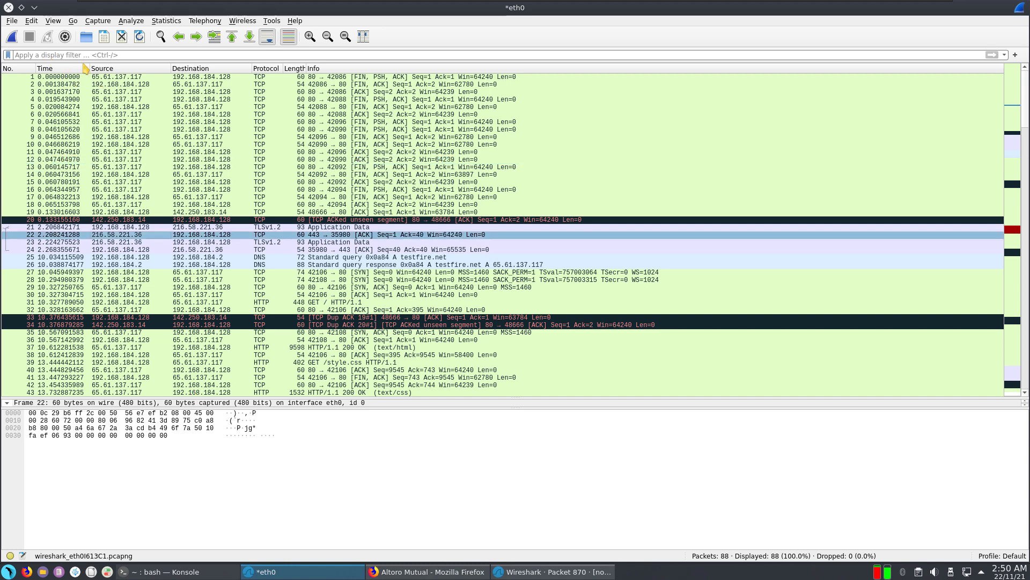
# Step: Apply the http display filter and select the POST /doLogin packet, frame 72
pyautogui.click(31, 55)
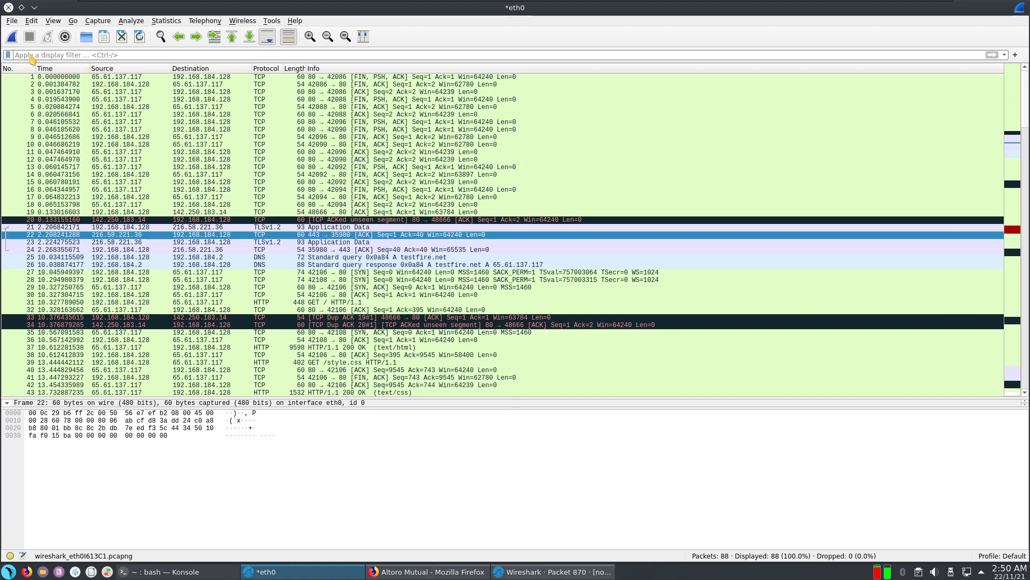
pyautogui.write('http')
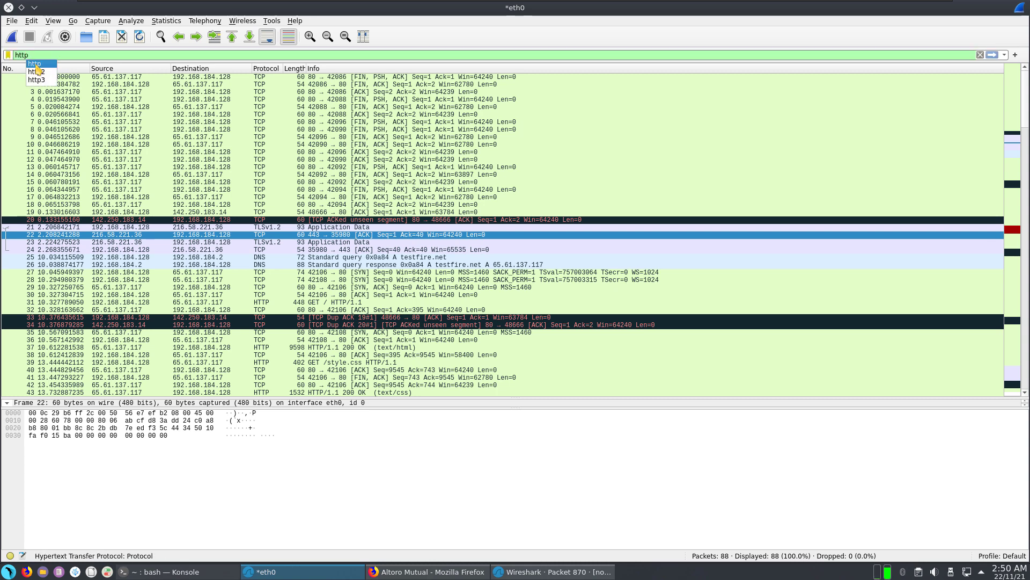
pyautogui.click(36, 64)
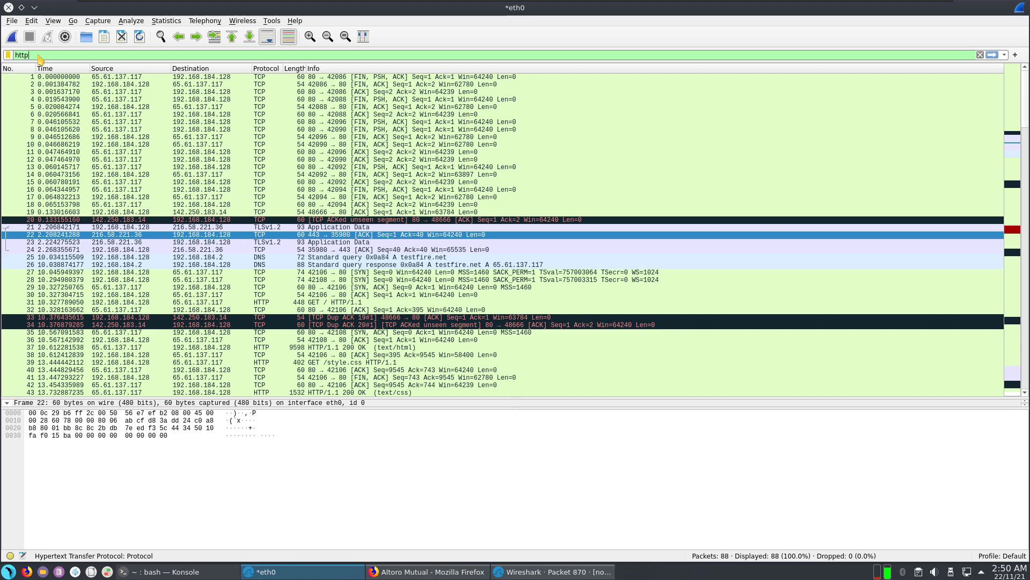
pyautogui.press('Return')
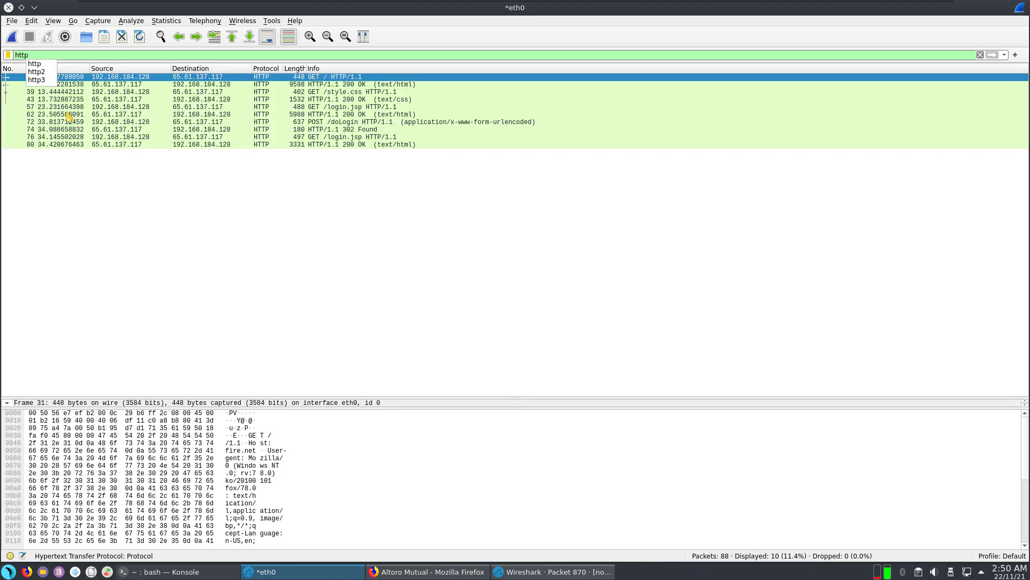
pyautogui.click(110, 82)
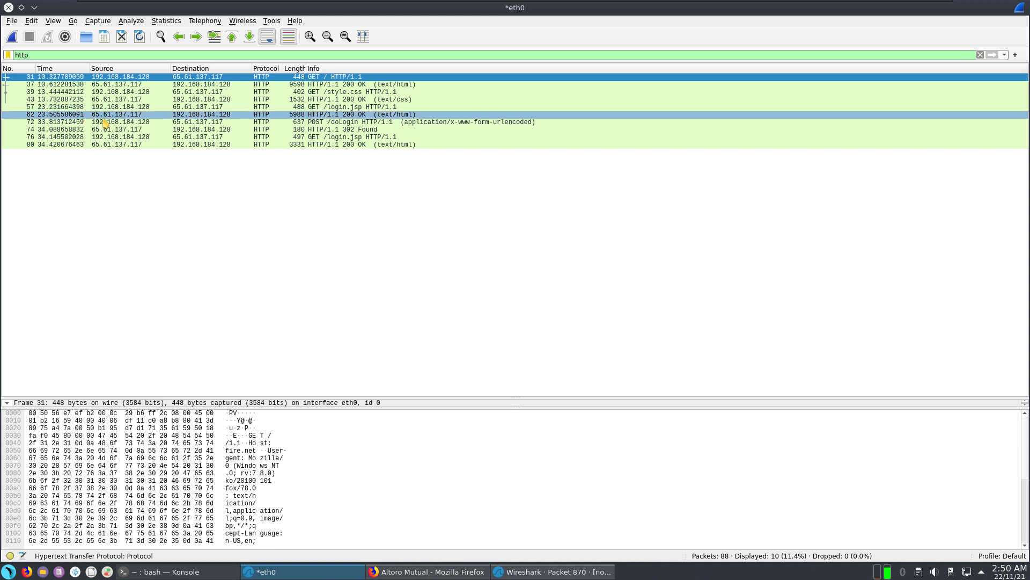
pyautogui.click(348, 123)
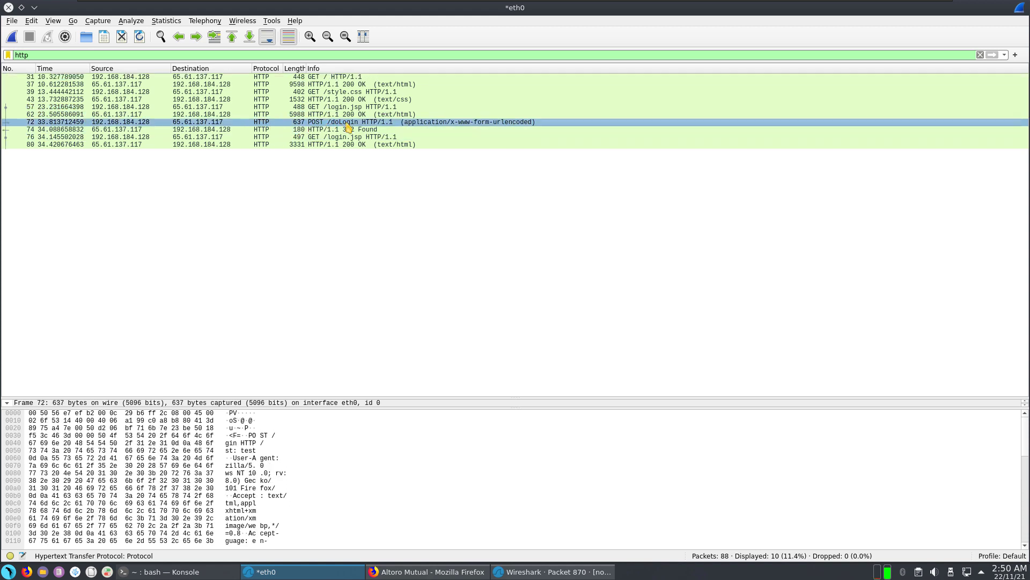
# Step: Follow the POST /doLogin packet's TCP stream and highlight the page header HTML markup
pyautogui.rightClick(347, 124)
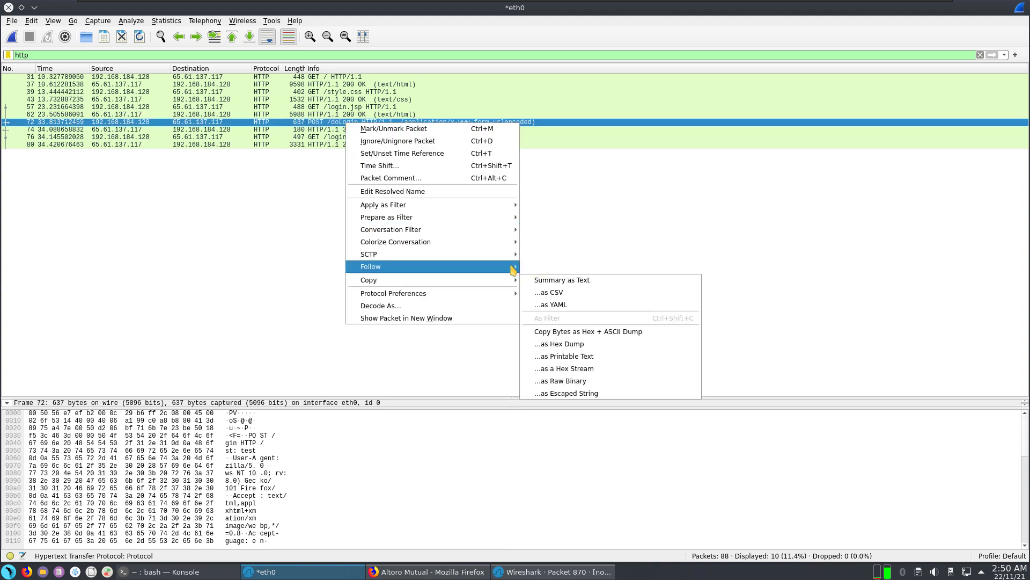
pyautogui.click(544, 271)
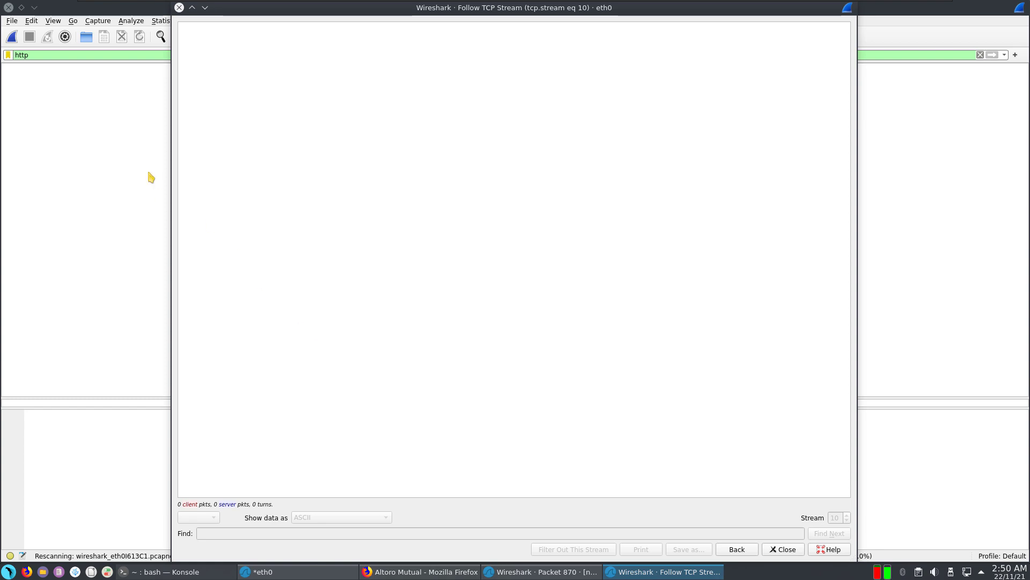
pyautogui.click(361, 184)
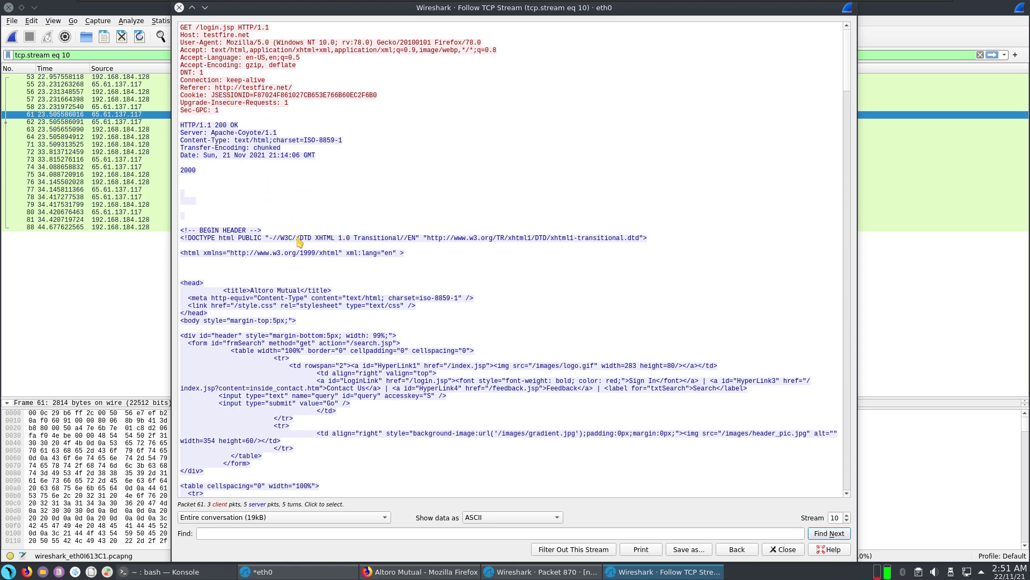
pyautogui.moveTo(247, 230); pyautogui.dragTo(742, 414)
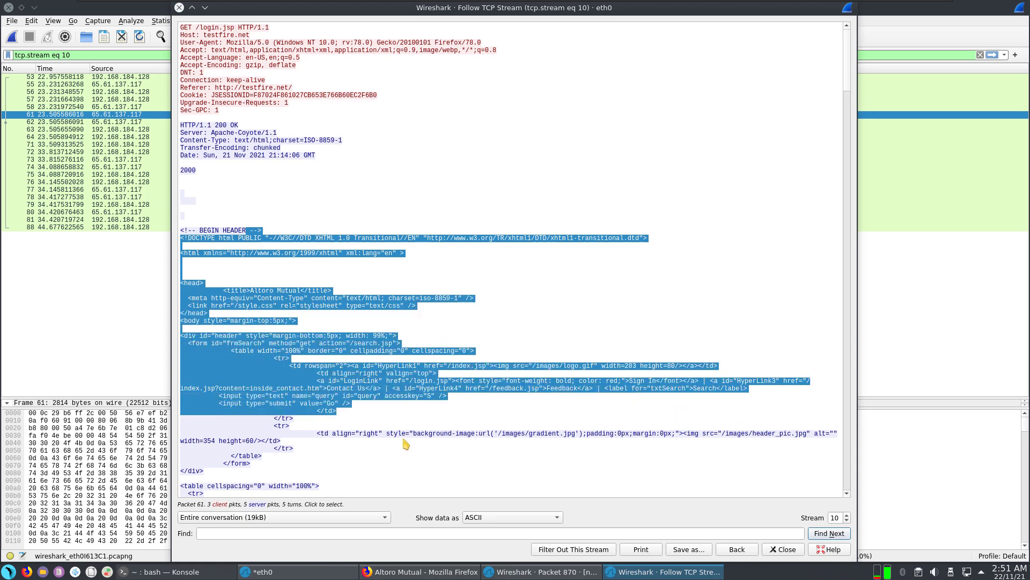
pyautogui.moveTo(409, 434); pyautogui.dragTo(751, 449)
pyautogui.scroll(-3, 383, 423)
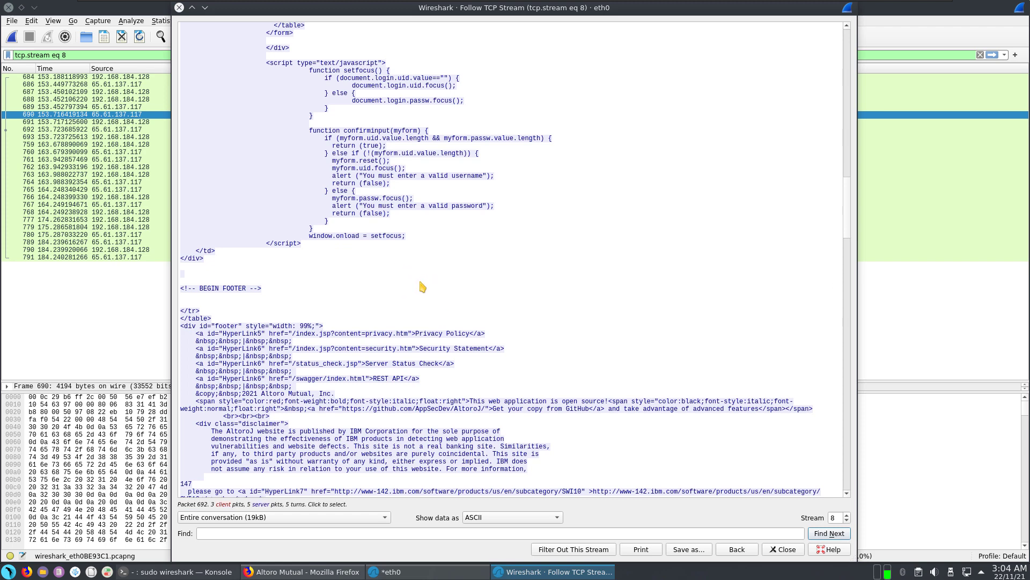
# Step: Scroll stream 8 past the footer HTML to the POST /doLogin body showing uid and passw
pyautogui.scroll(-8, 423, 288)
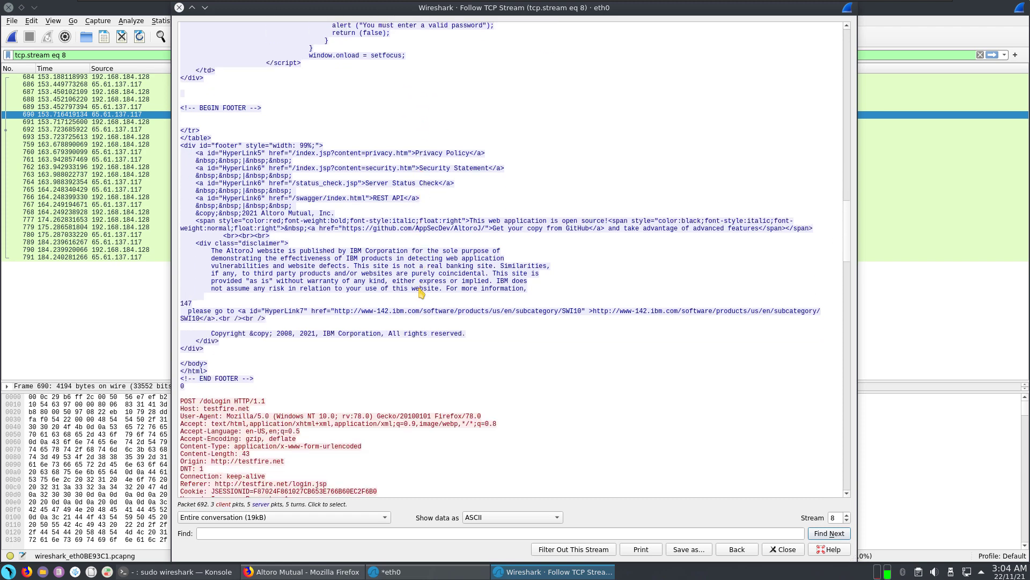
pyautogui.scroll(-7, 422, 292)
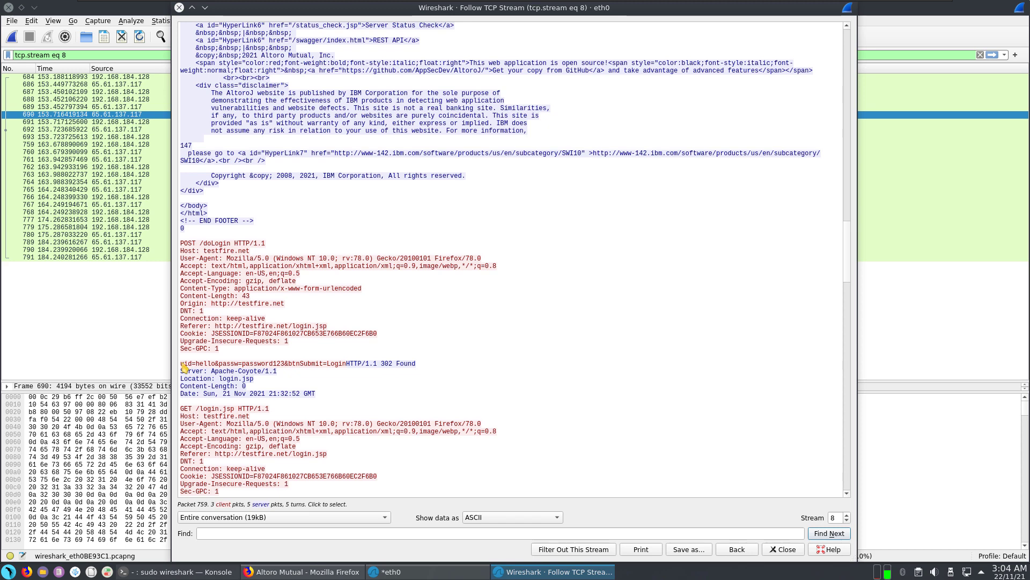
pyautogui.click(183, 368)
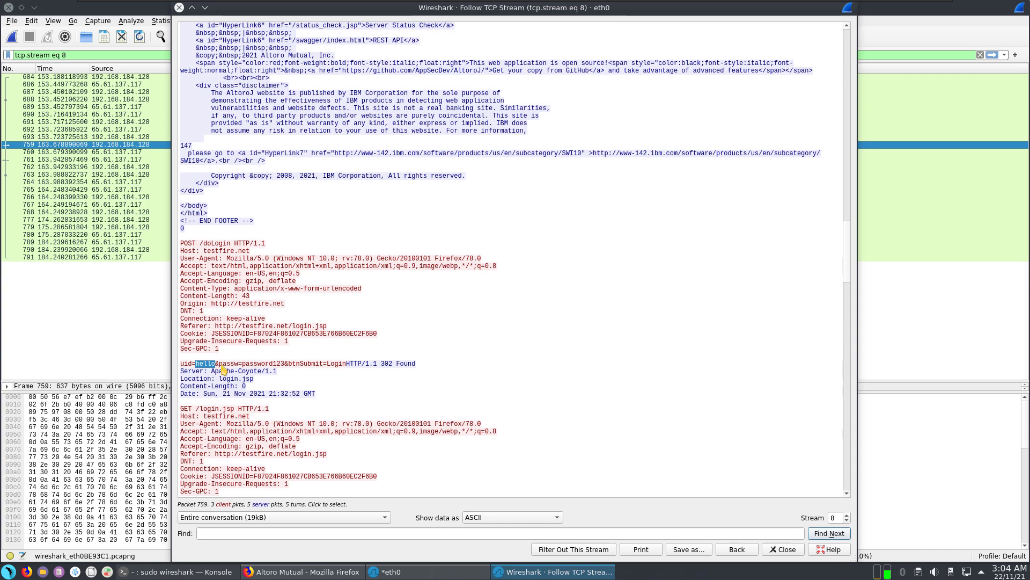
pyautogui.moveTo(245, 365); pyautogui.dragTo(281, 366)
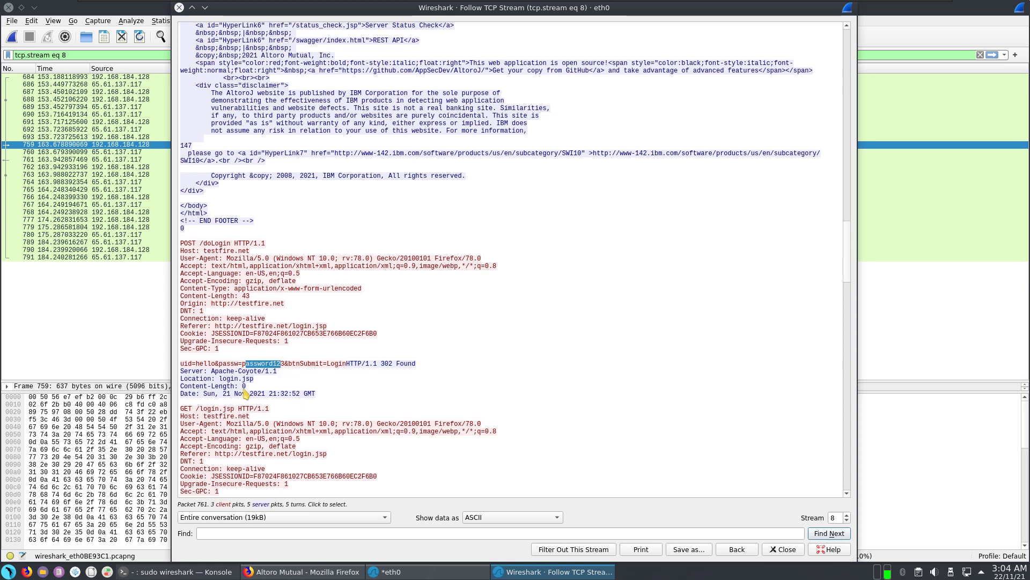
pyautogui.scroll(-5, 300, 392)
pyautogui.scroll(-2, 300, 391)
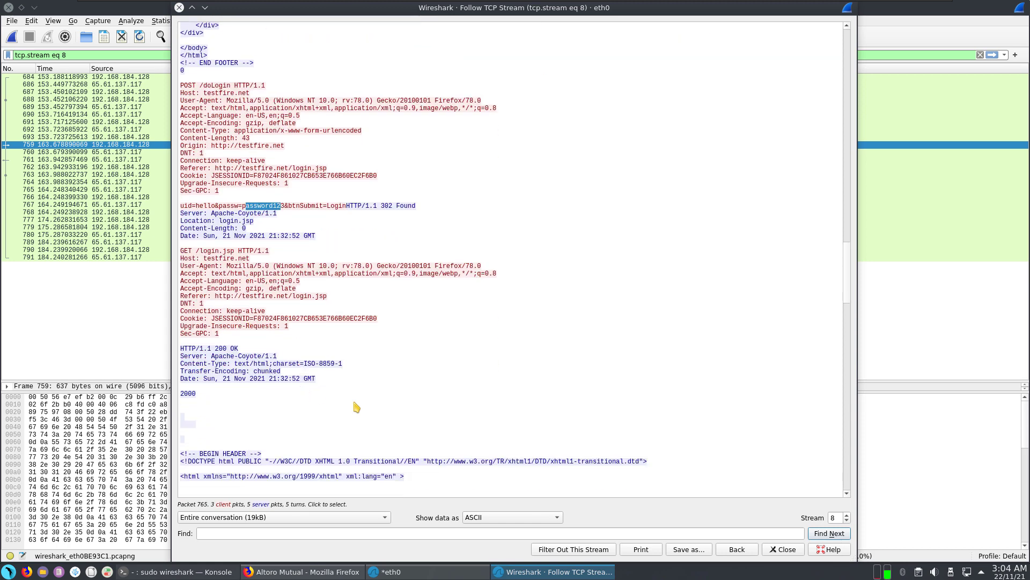
pyautogui.scroll(-2, 351, 389)
pyautogui.scroll(-2, 327, 357)
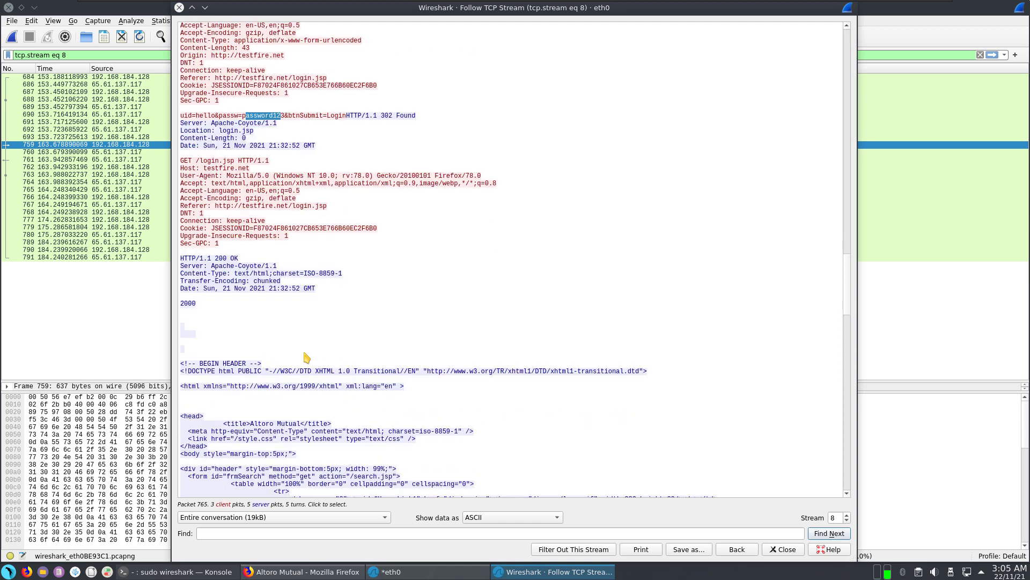
pyautogui.scroll(-9, 306, 357)
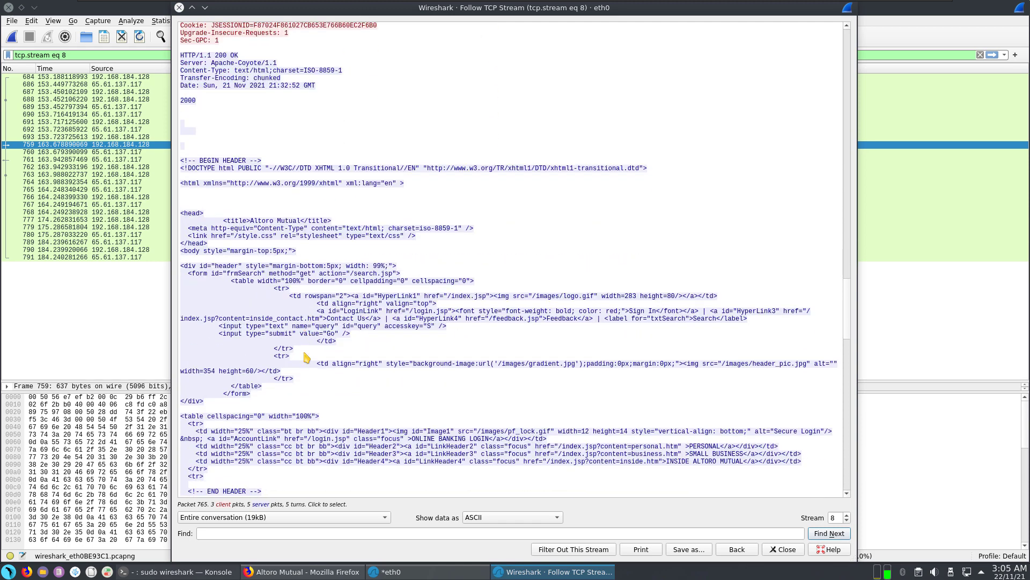
pyautogui.scroll(-13, 306, 357)
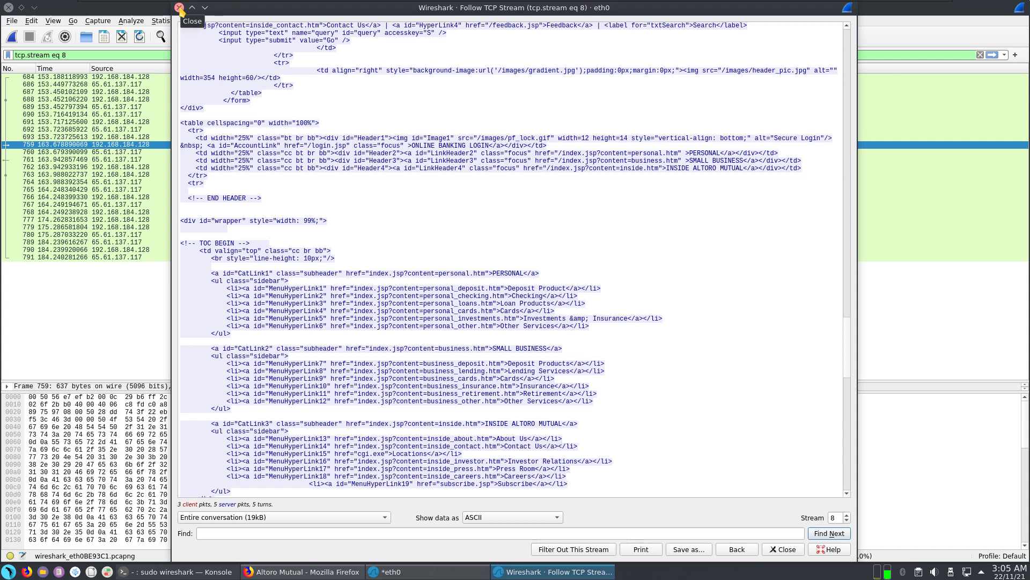
pyautogui.click(233, 261)
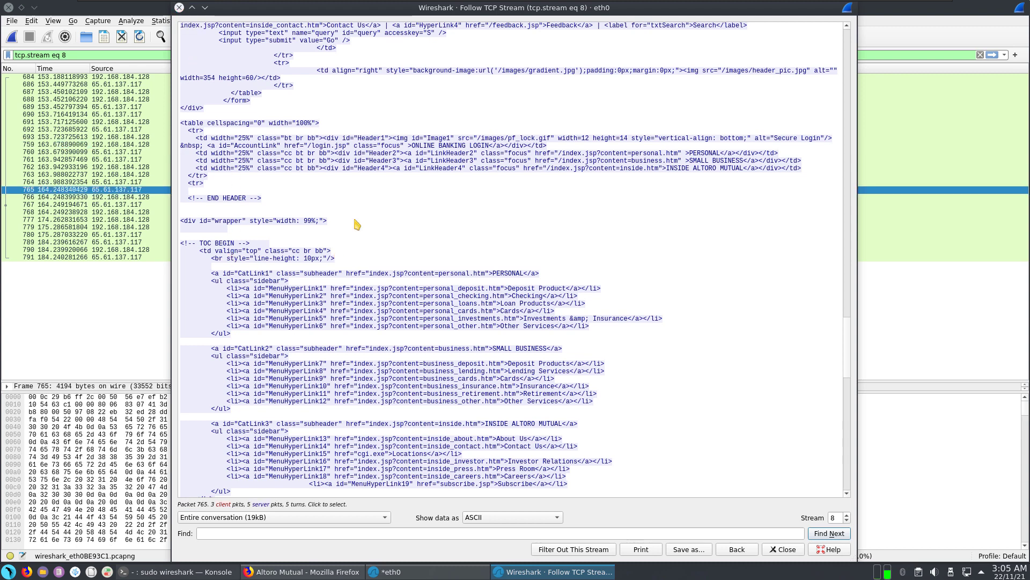